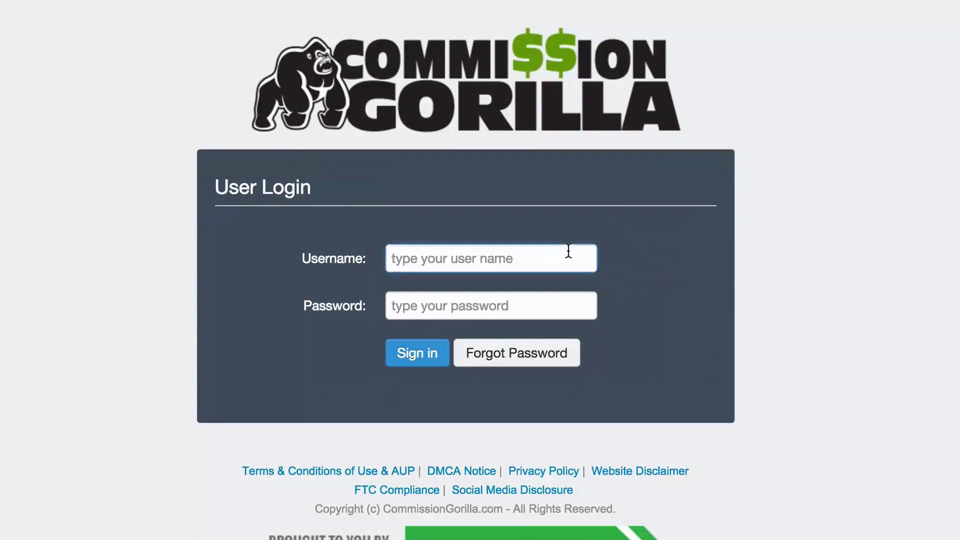
# Step: Sign in to Commission Gorilla with the saved username and the account password
pyautogui.click(514, 287)
pyautogui.click(512, 305)
pyautogui.write('******')
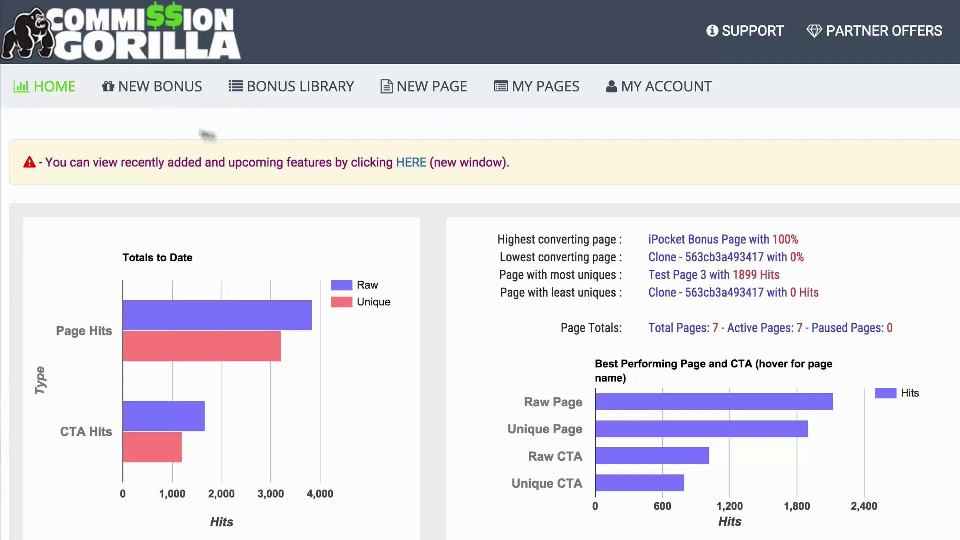
# Step: Browse the Bonus Library and the new-page editor, then open My Pages with its seven bonus pages
pyautogui.click(301, 92)
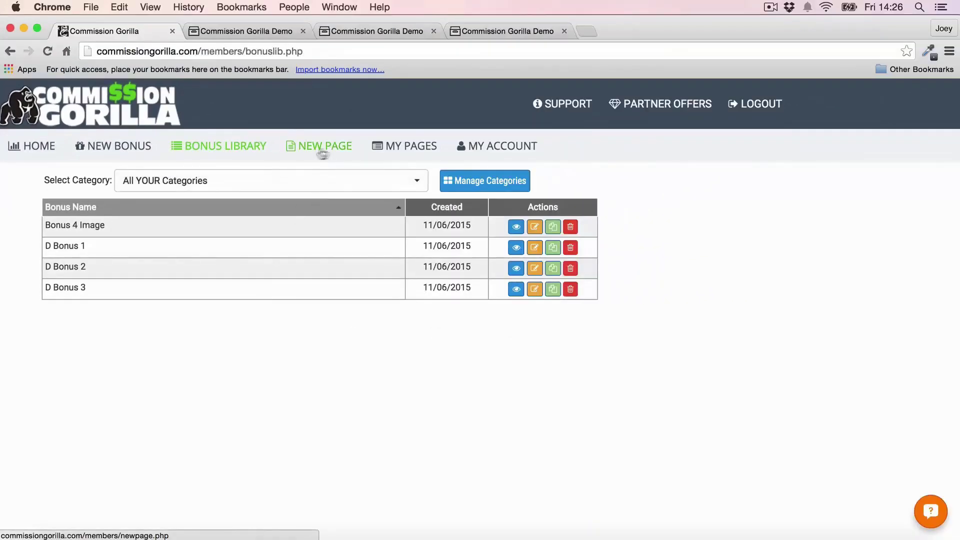
pyautogui.click(336, 150)
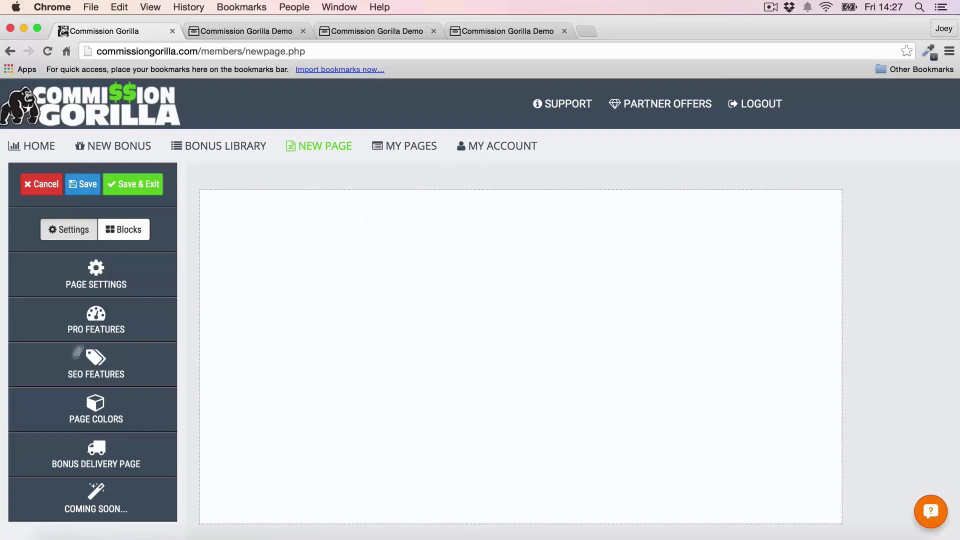
pyautogui.click(420, 148)
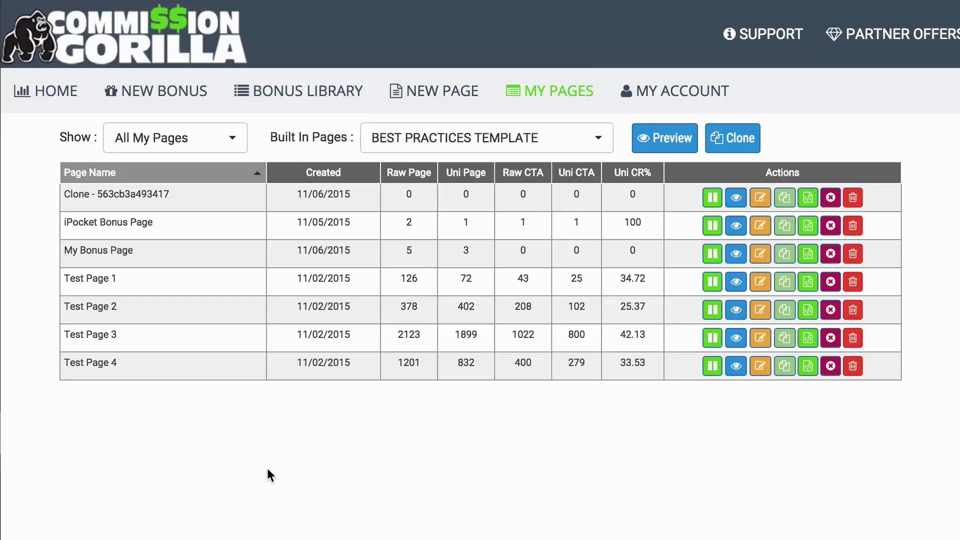
# Step: Go back to the home dashboard and start a new bonus
pyautogui.click(61, 96)
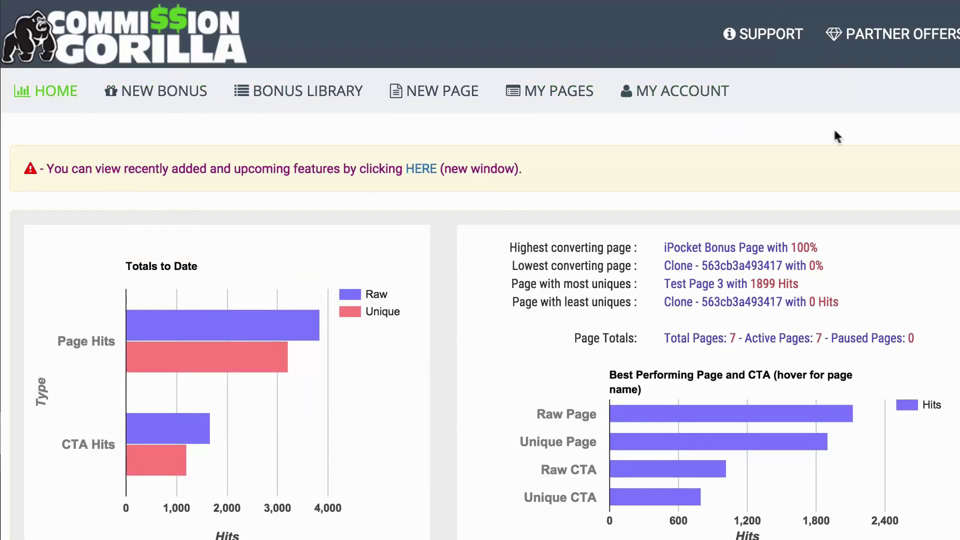
pyautogui.click(163, 91)
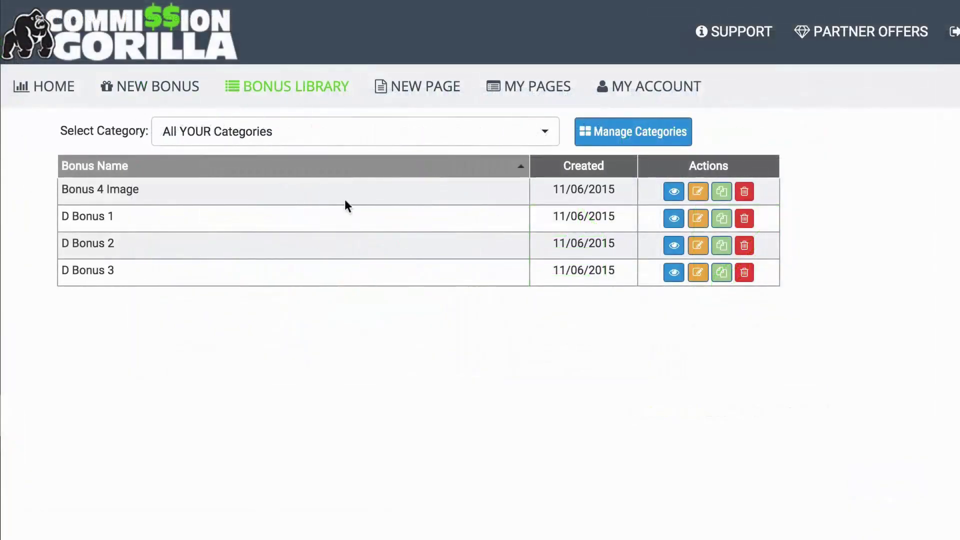
pyautogui.click(673, 219)
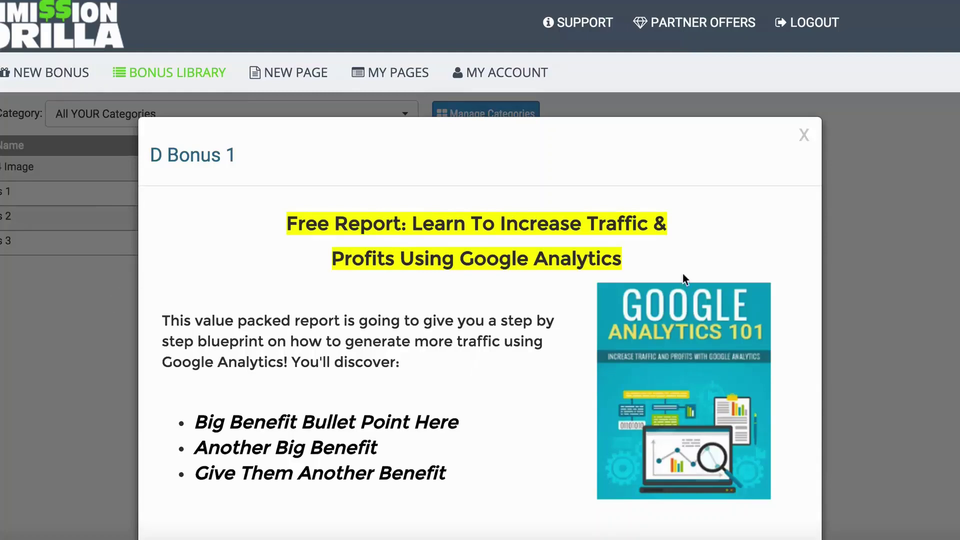
pyautogui.click(4, 302)
pyautogui.click(523, 218)
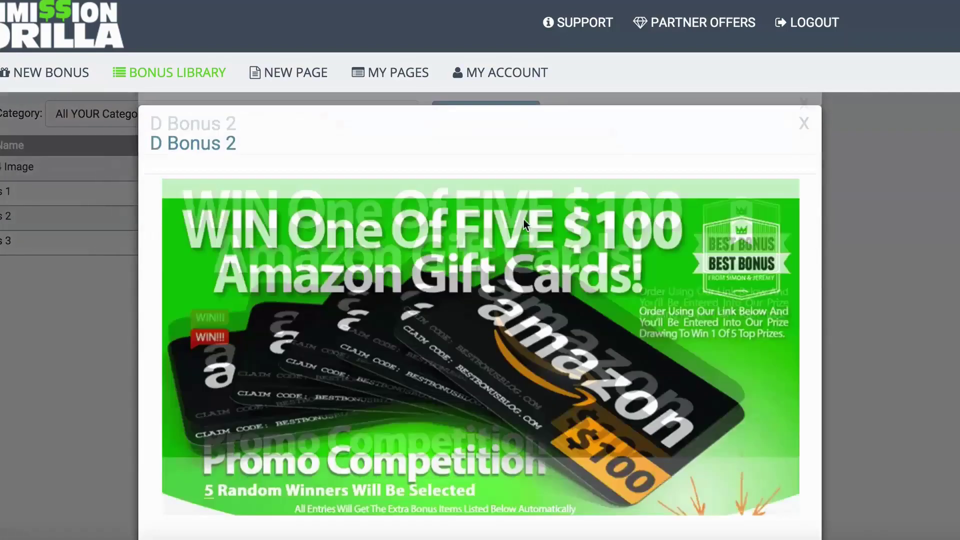
pyautogui.scroll(-2, 807, 217)
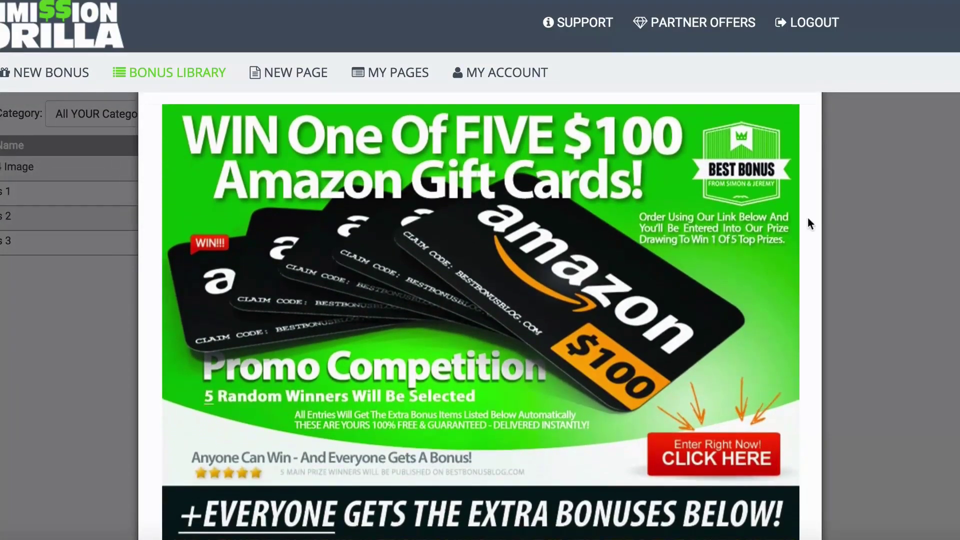
pyautogui.scroll(-1, 808, 217)
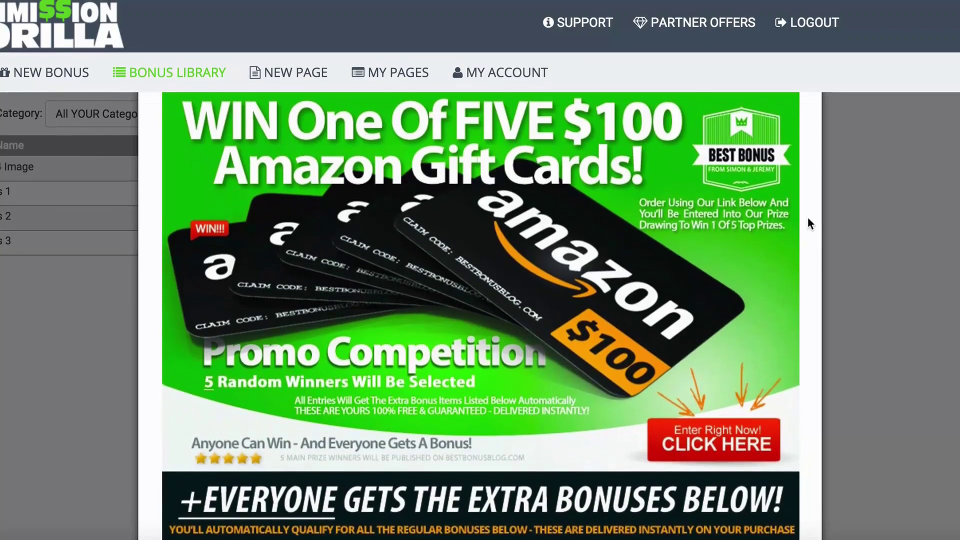
pyautogui.scroll(1, 547, 224)
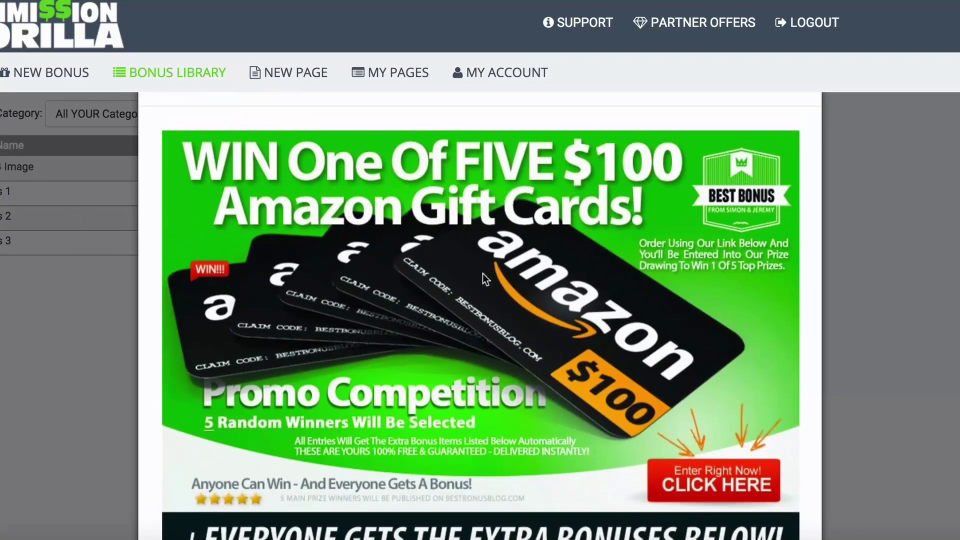
pyautogui.scroll(-1, 423, 256)
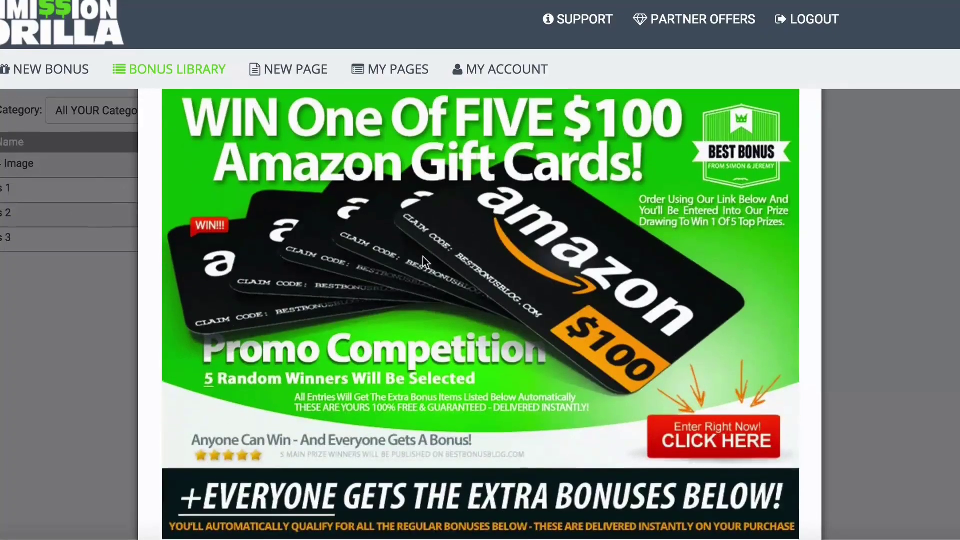
pyautogui.click(64, 367)
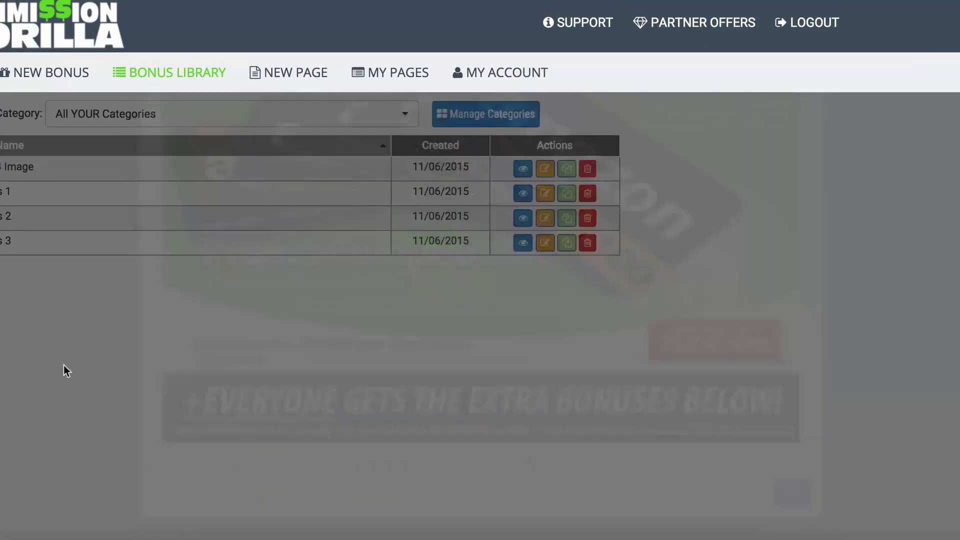
pyautogui.click(522, 242)
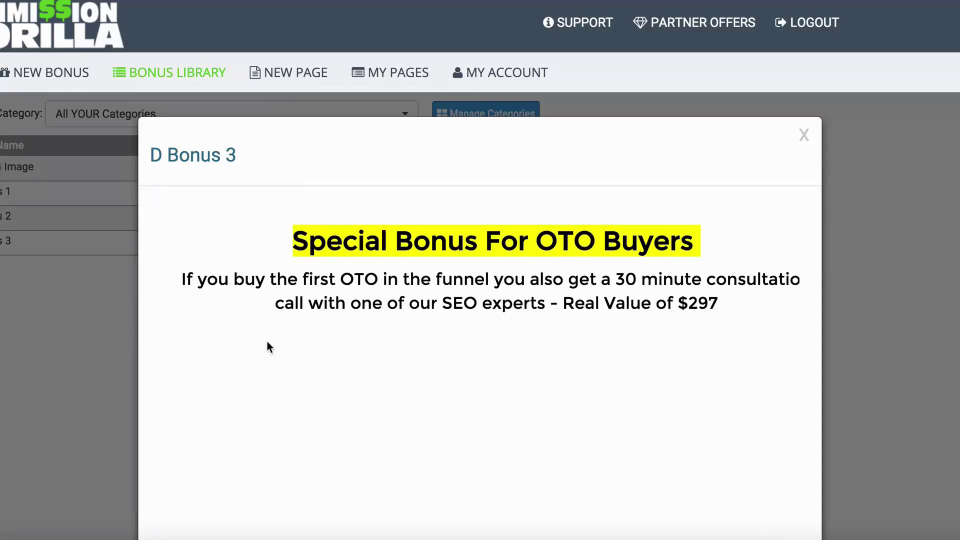
pyautogui.click(81, 335)
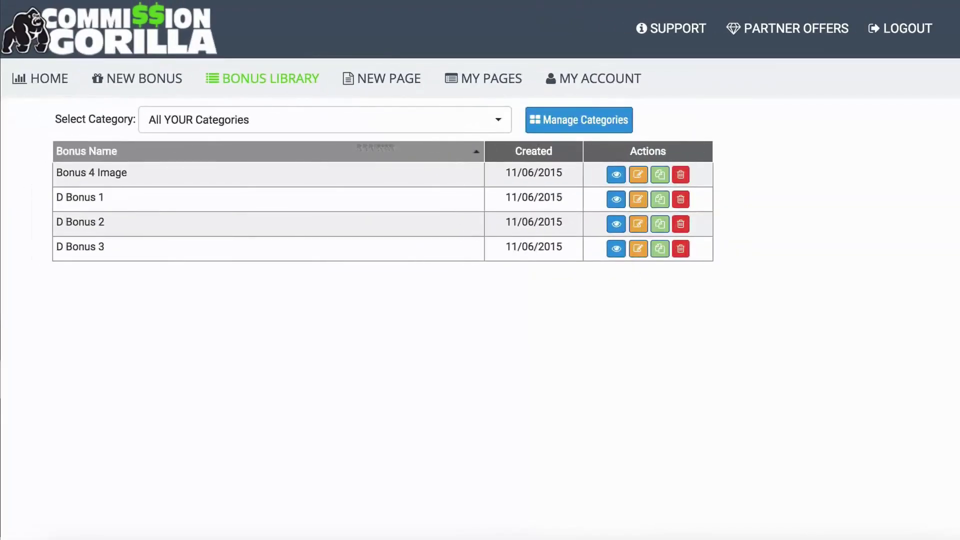
# Step: Create an Image/Graphic bonus named 'Bonus Example' in the Review Bonuses category
pyautogui.click(143, 80)
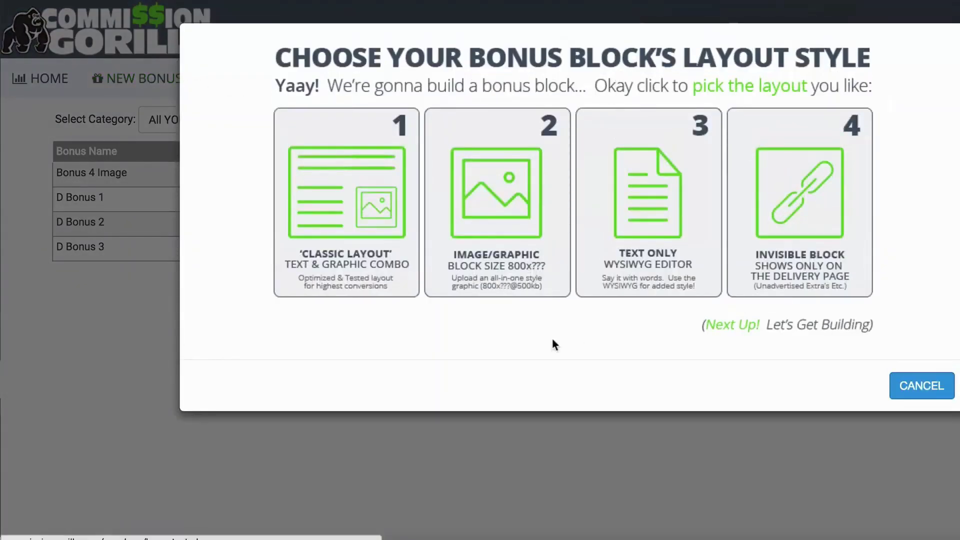
pyautogui.click(500, 189)
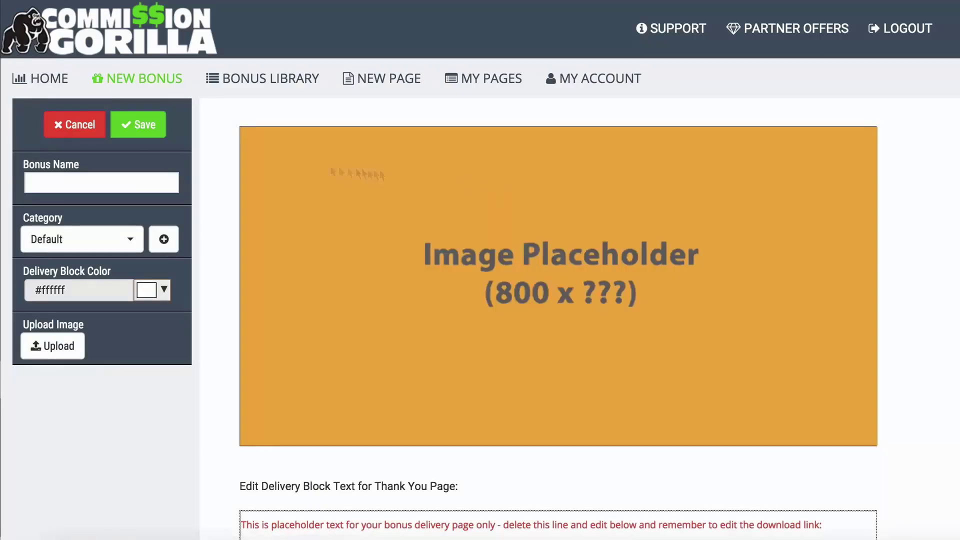
pyautogui.click(86, 184)
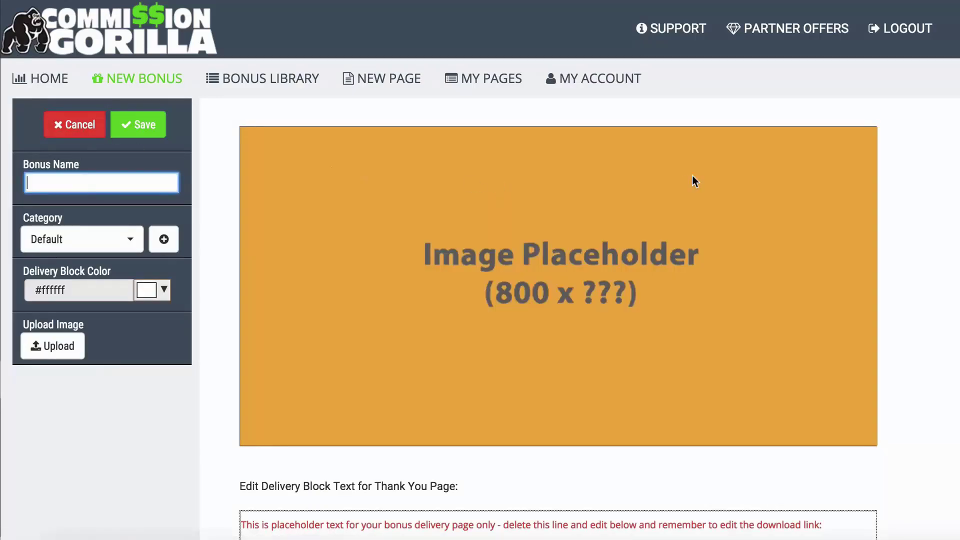
pyautogui.write('Bonus')
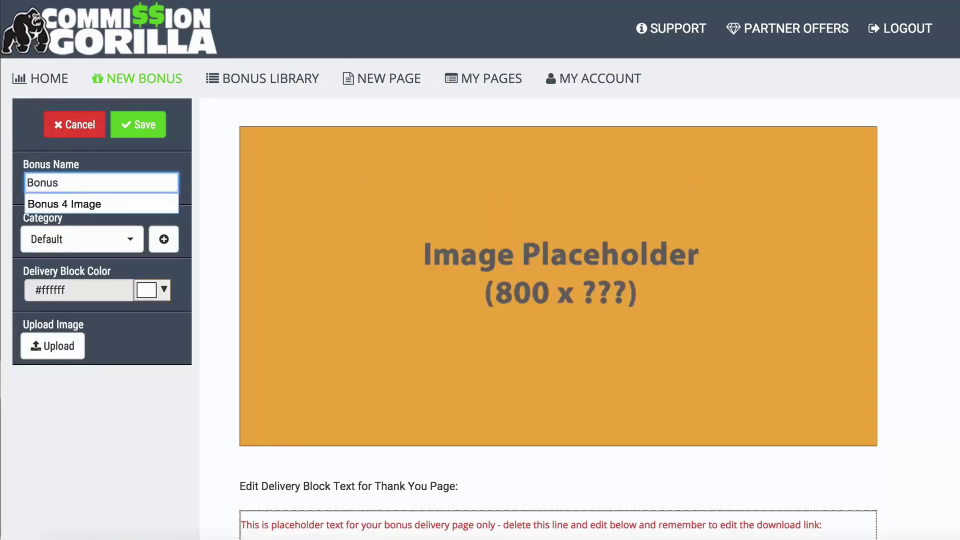
pyautogui.write(' Example')
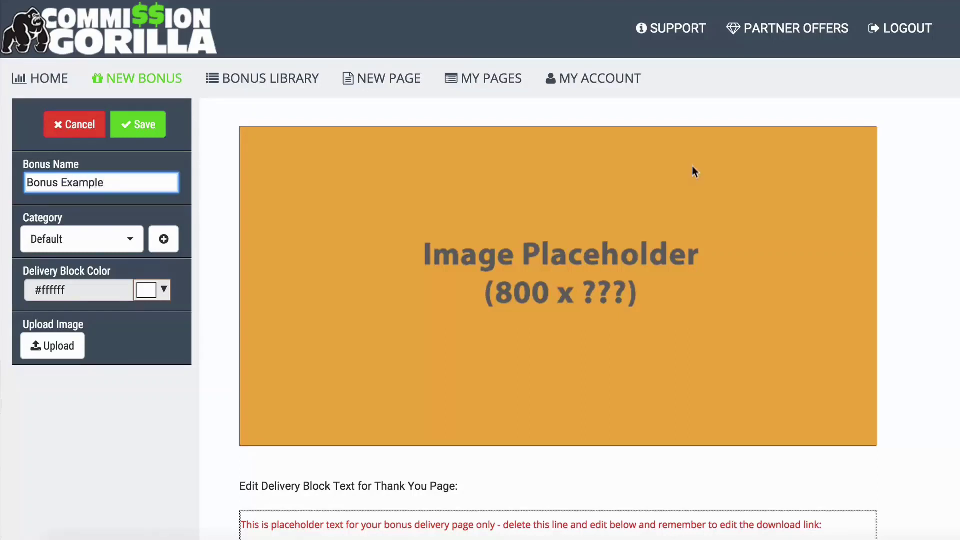
pyautogui.click(131, 239)
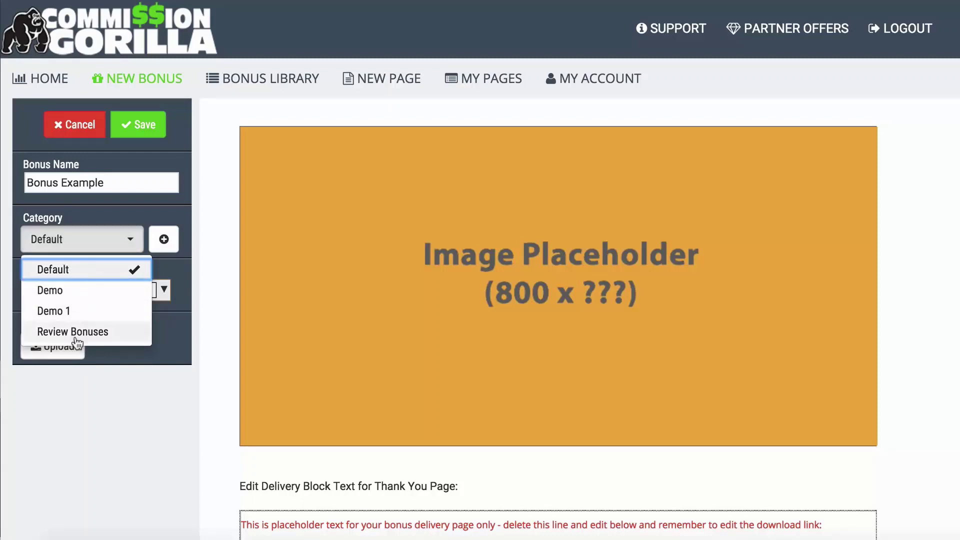
pyautogui.click(102, 334)
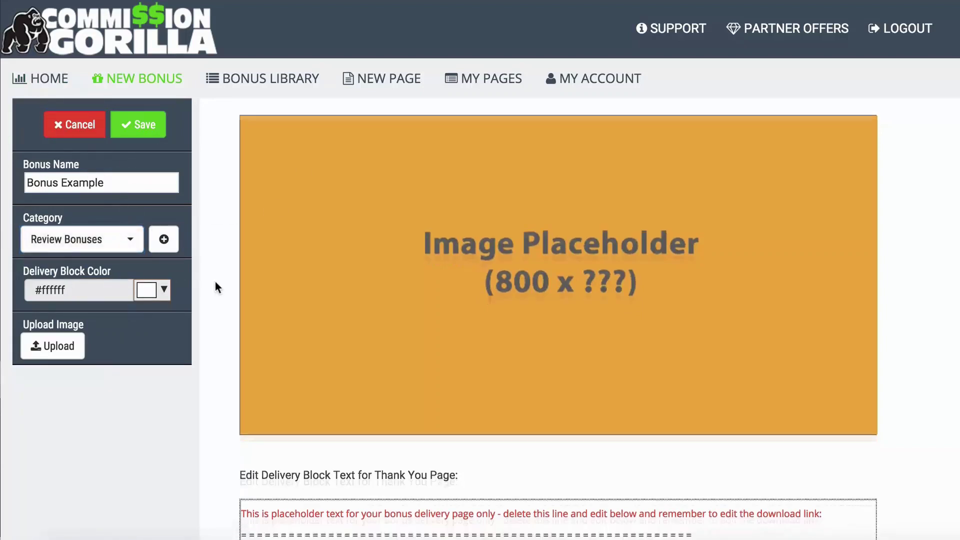
pyautogui.scroll(-3, 216, 285)
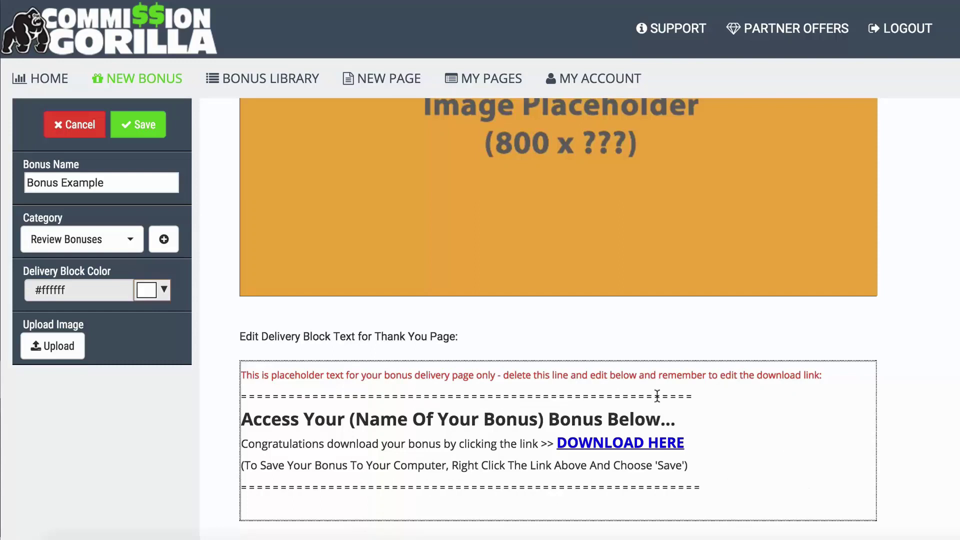
pyautogui.click(352, 391)
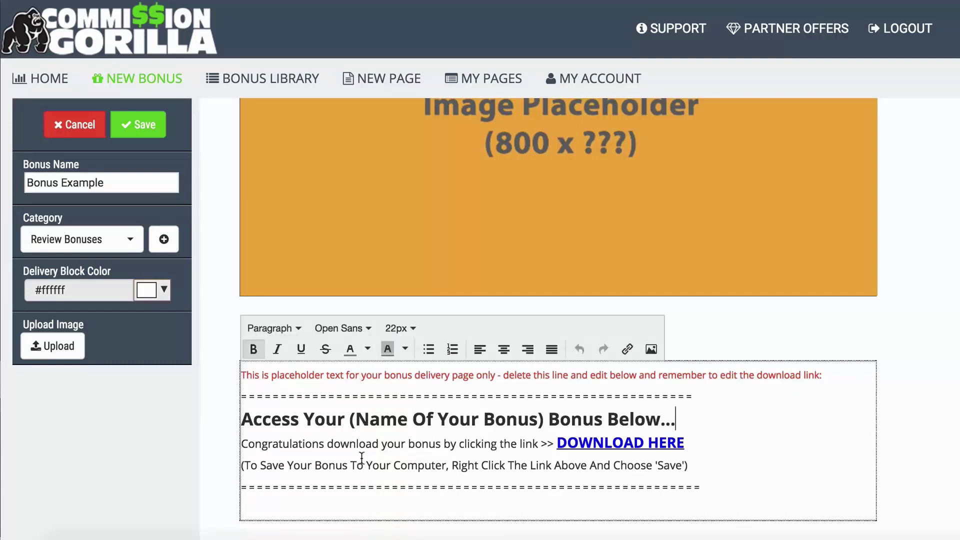
pyautogui.moveTo(825, 370); pyautogui.dragTo(246, 372)
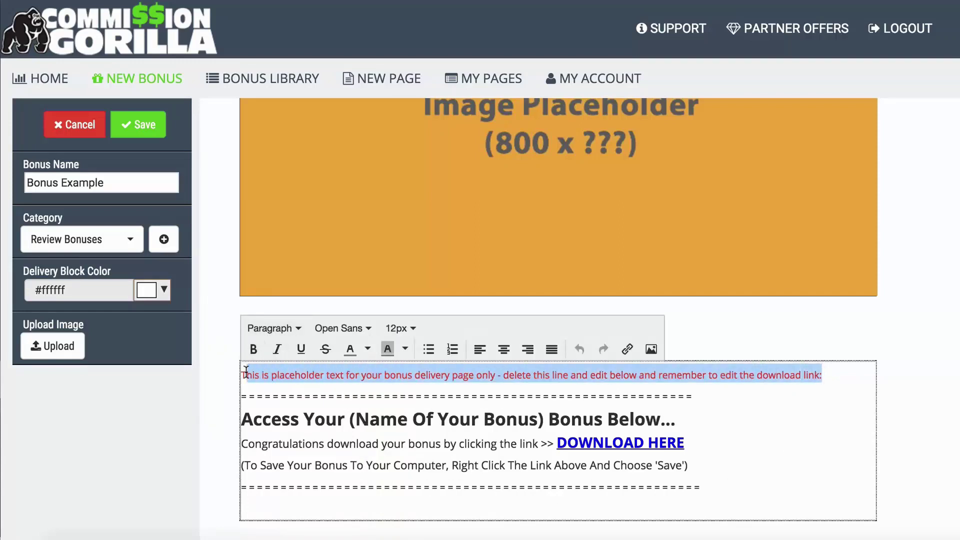
pyautogui.press('BackSpace')
pyautogui.press('BackSpace')
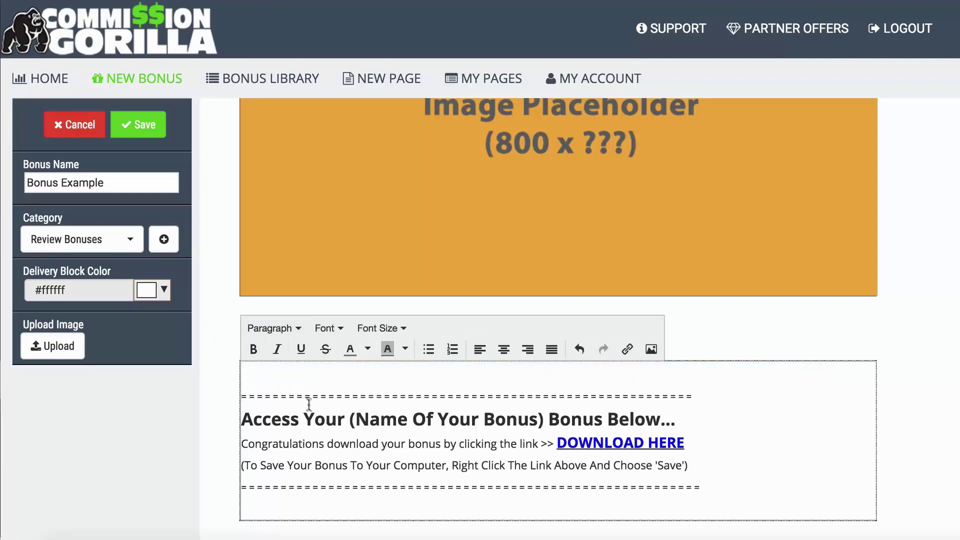
pyautogui.moveTo(351, 415); pyautogui.dragTo(529, 419)
pyautogui.click(529, 419)
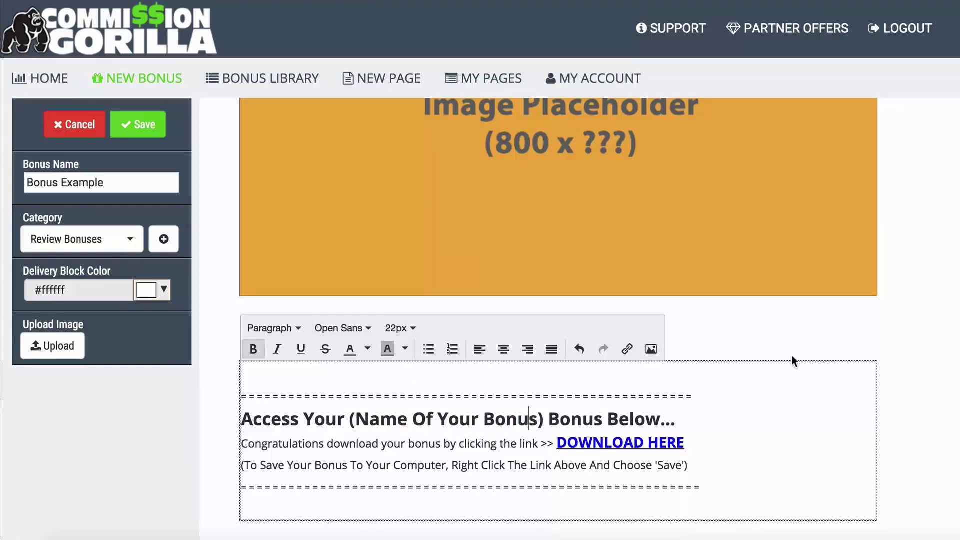
pyautogui.click(223, 413)
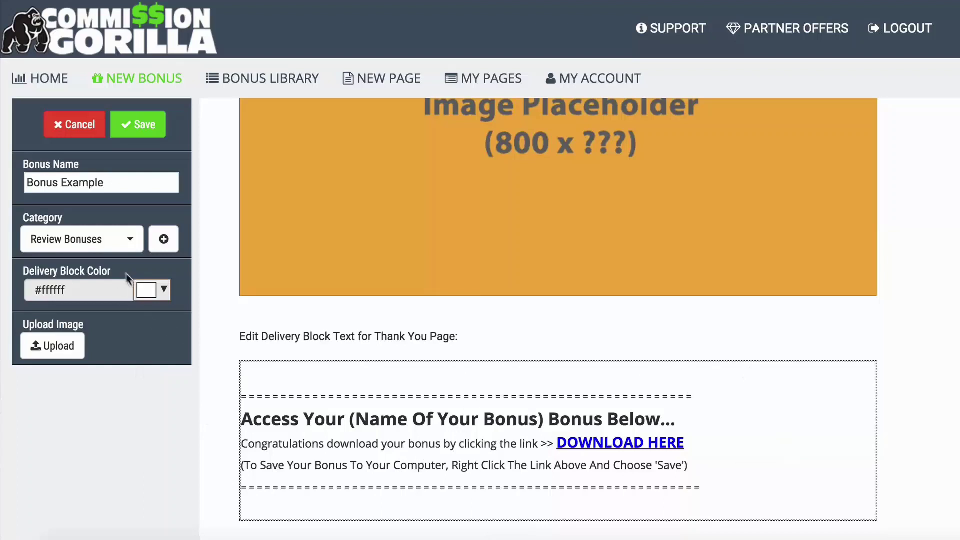
pyautogui.click(155, 290)
pyautogui.click(151, 335)
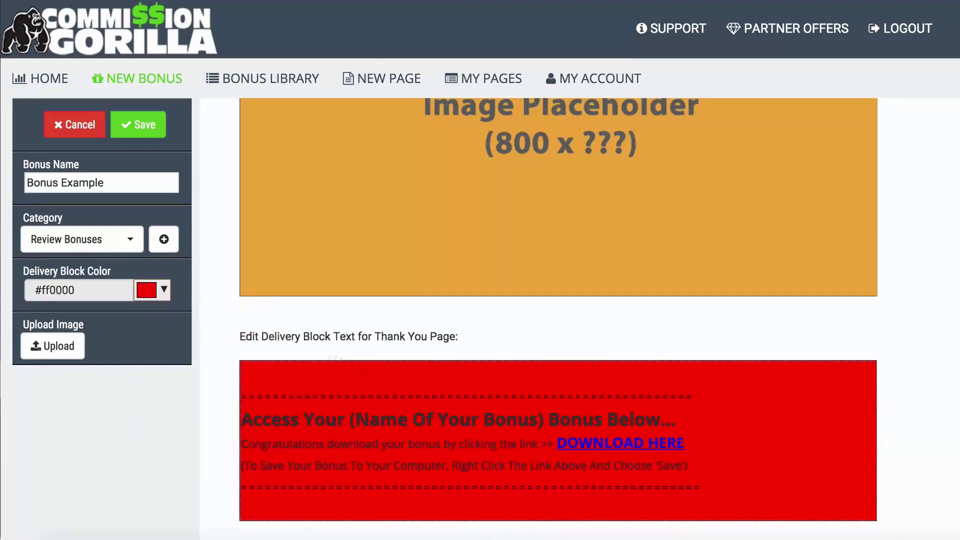
pyautogui.click(156, 294)
pyautogui.click(150, 319)
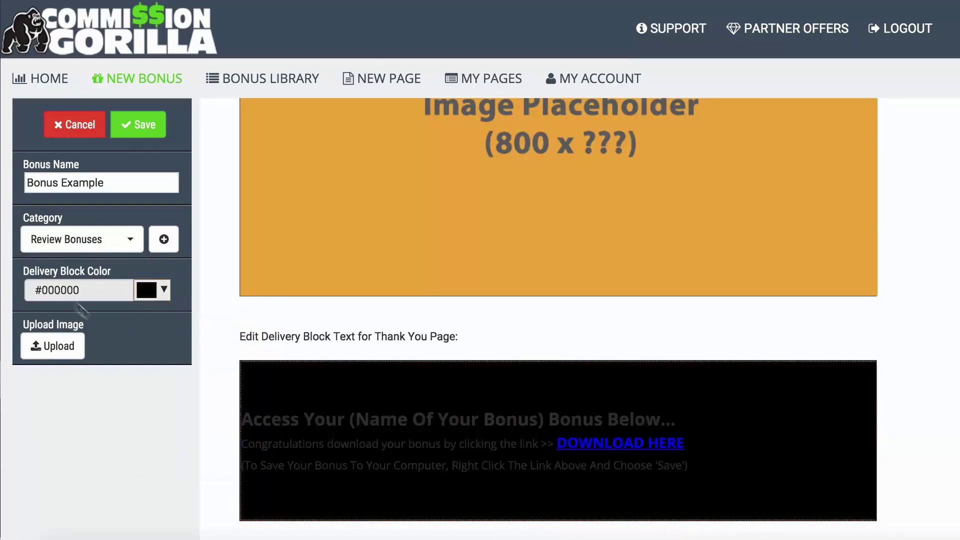
pyautogui.click(150, 293)
pyautogui.click(260, 319)
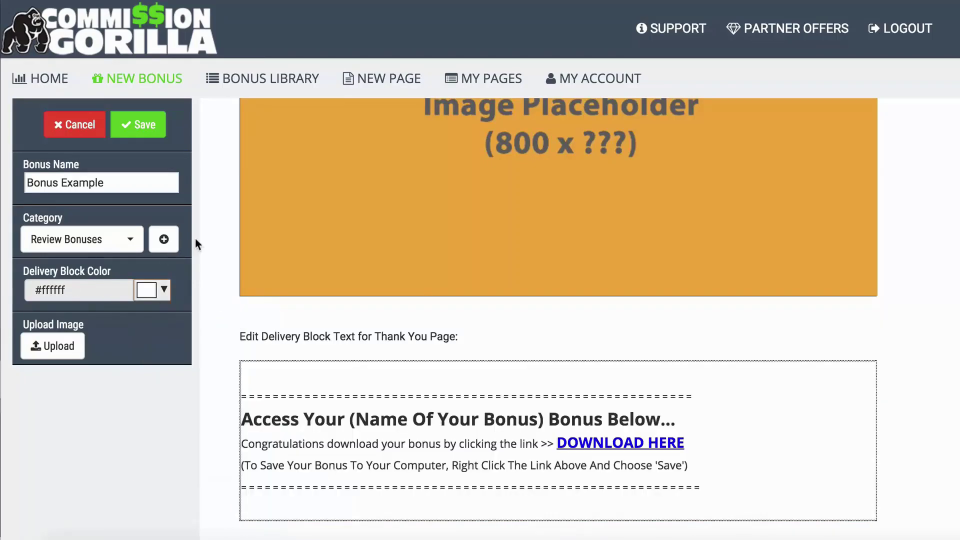
pyautogui.scroll(3, 211, 273)
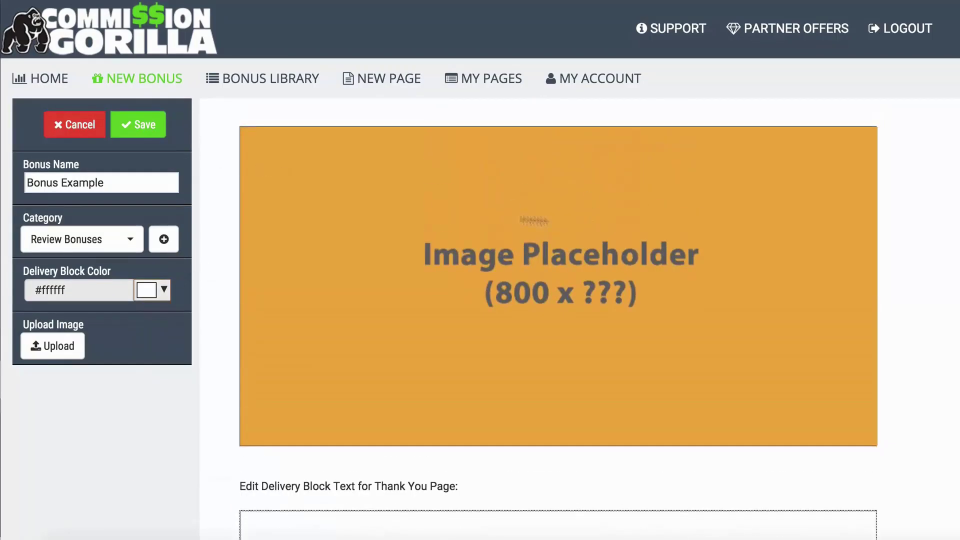
# Step: Upload Media Buying 101.jpg as the bonus image and save the bonus
pyautogui.click(47, 343)
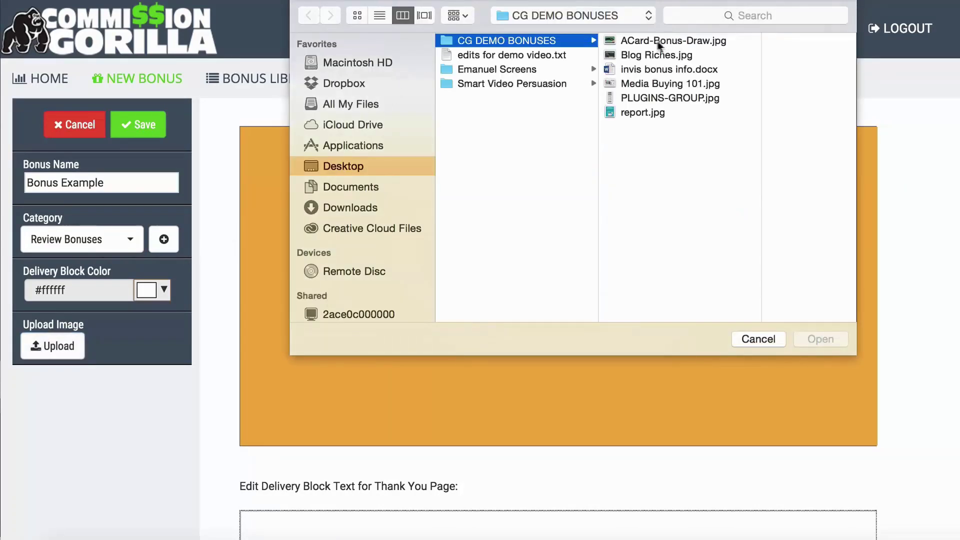
pyautogui.click(637, 83)
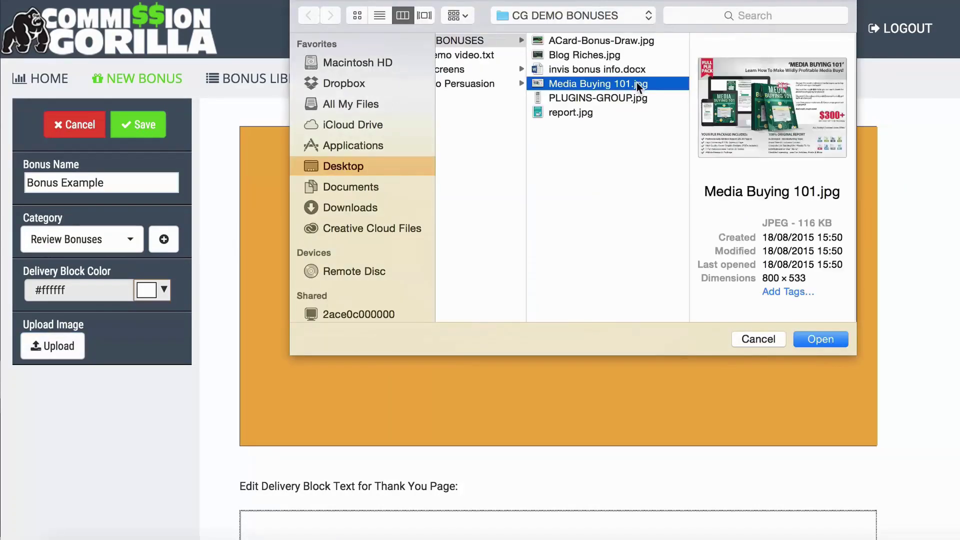
pyautogui.click(819, 338)
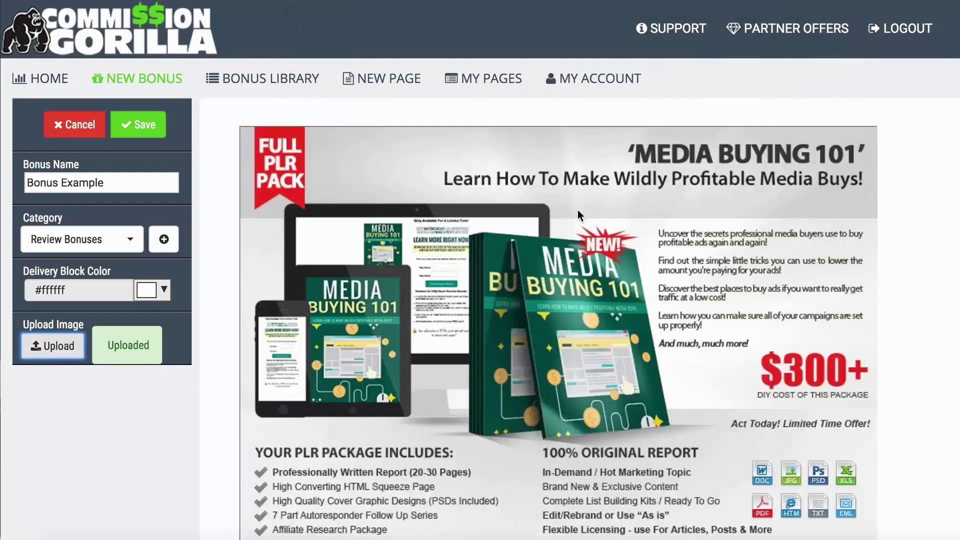
pyautogui.scroll(-2, 558, 317)
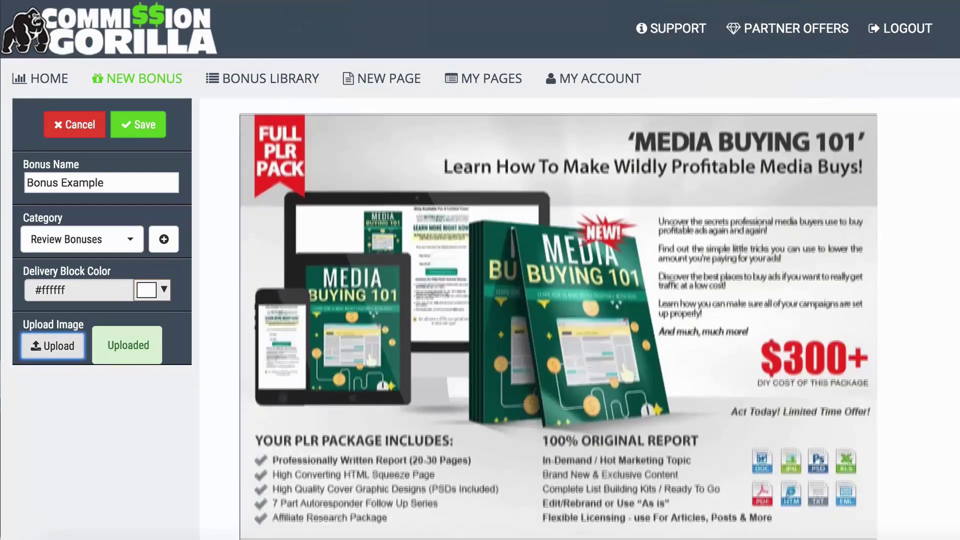
pyautogui.scroll(1, 577, 299)
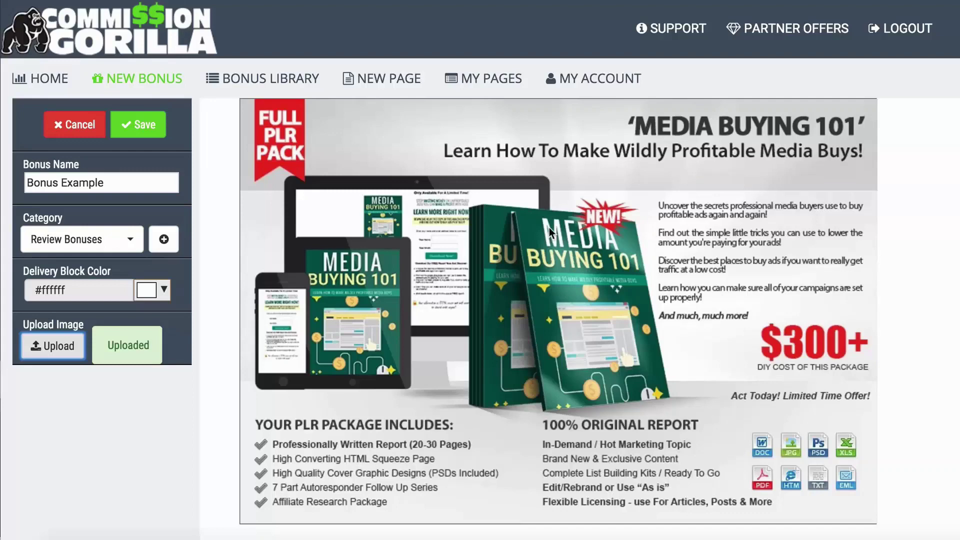
pyautogui.scroll(1, 548, 227)
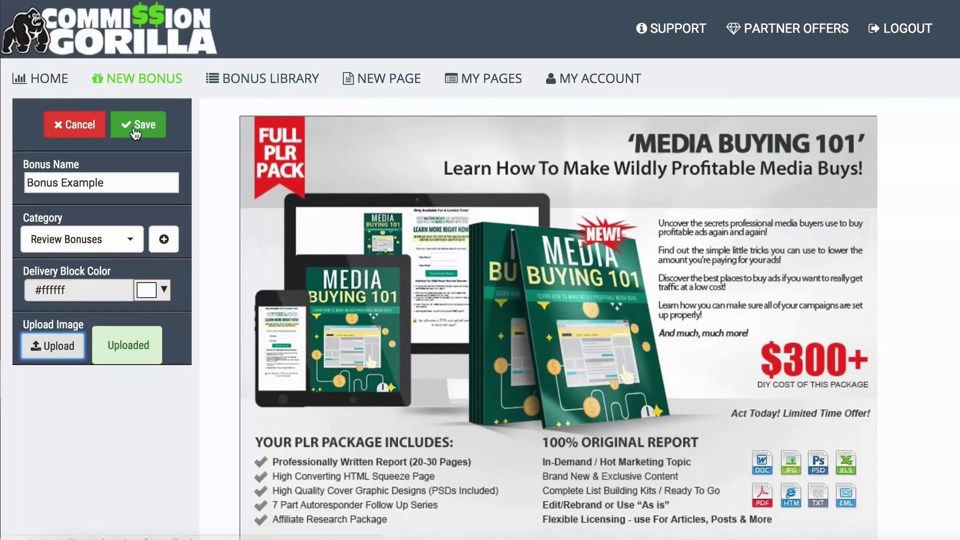
pyautogui.click(136, 133)
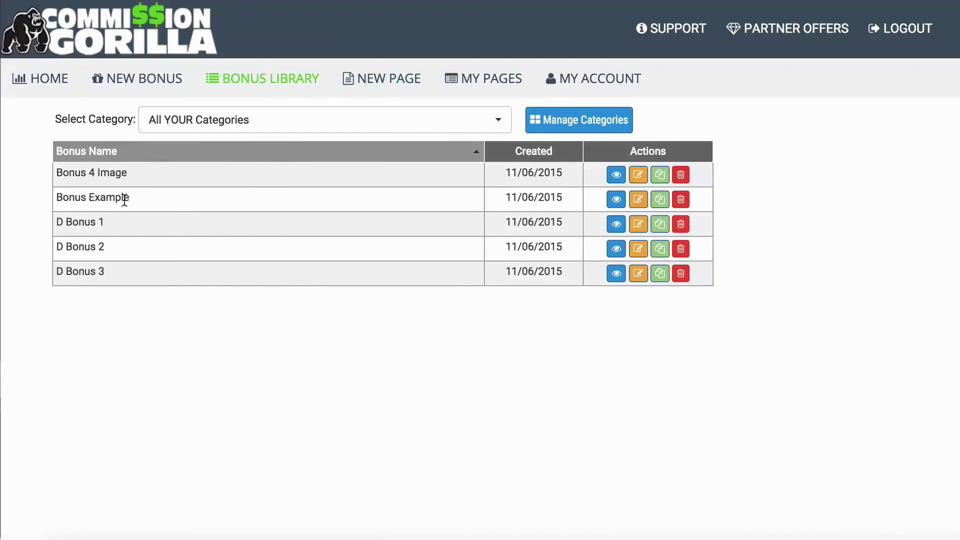
# Step: Preview Bonus Example from its library row, scroll through it, and close the preview
pyautogui.click(616, 199)
pyautogui.scroll(-3, 287, 268)
pyautogui.click(140, 374)
# Step: Start a new bonus page and look through its Page Settings and SEO sections
pyautogui.click(379, 75)
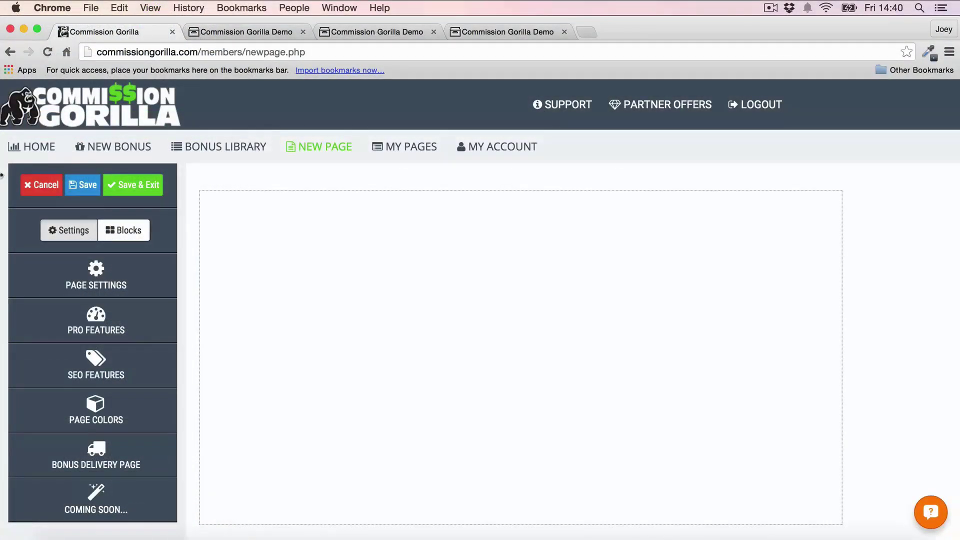
pyautogui.click(111, 272)
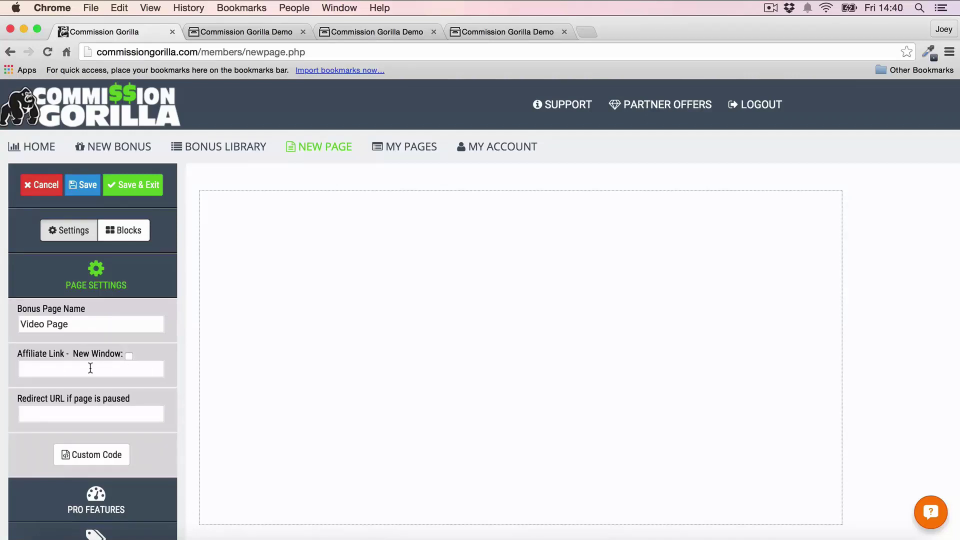
pyautogui.click(96, 278)
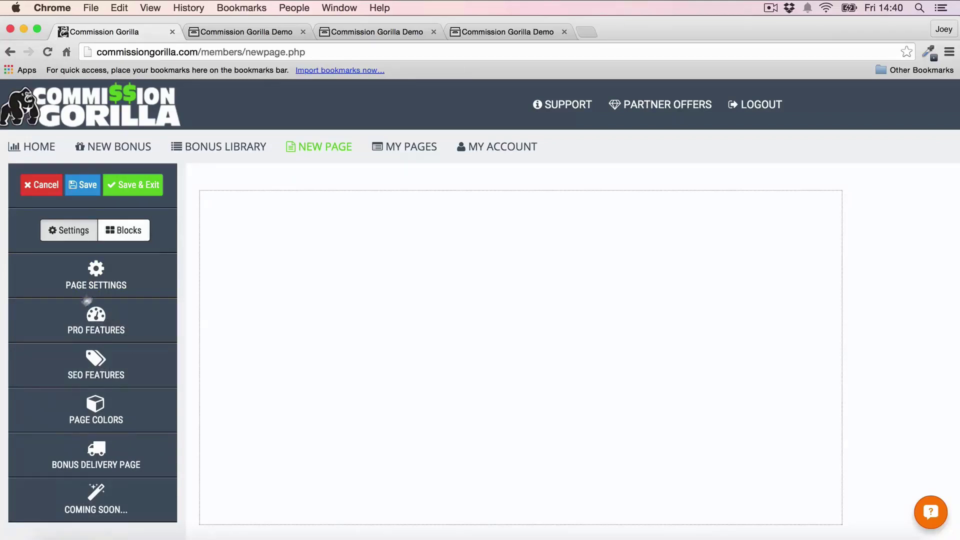
pyautogui.click(106, 367)
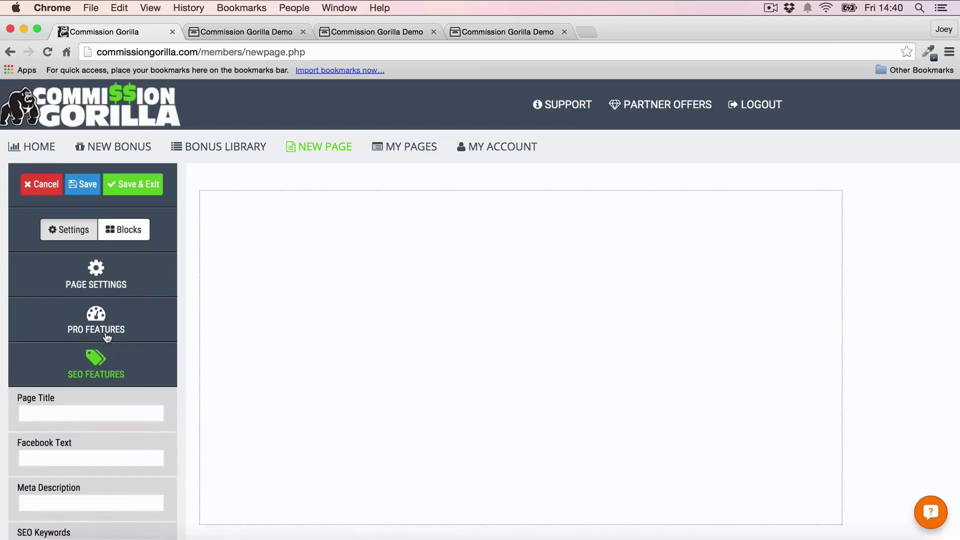
pyautogui.scroll(-5, 105, 334)
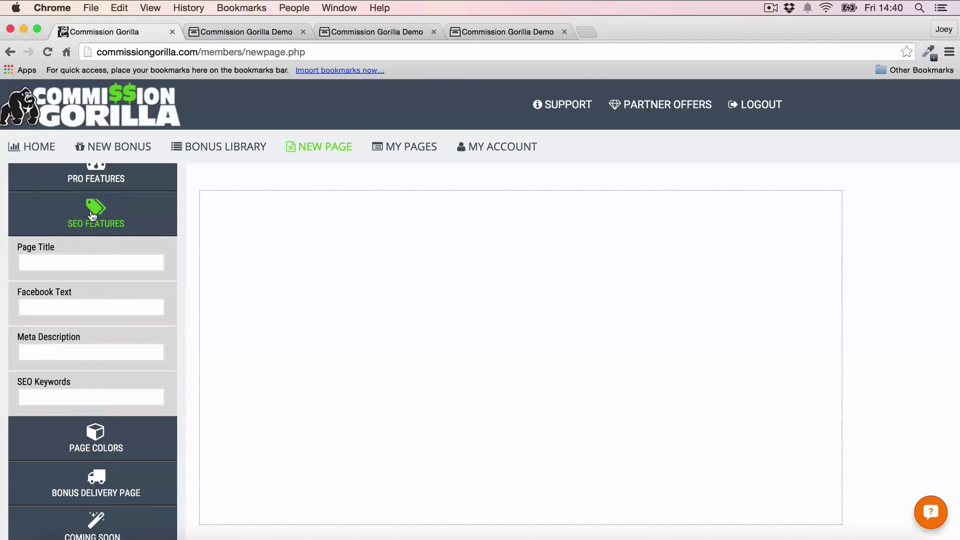
pyautogui.click(92, 215)
# Step: Set the page's Outer Color to light grey #eeeeee
pyautogui.click(89, 400)
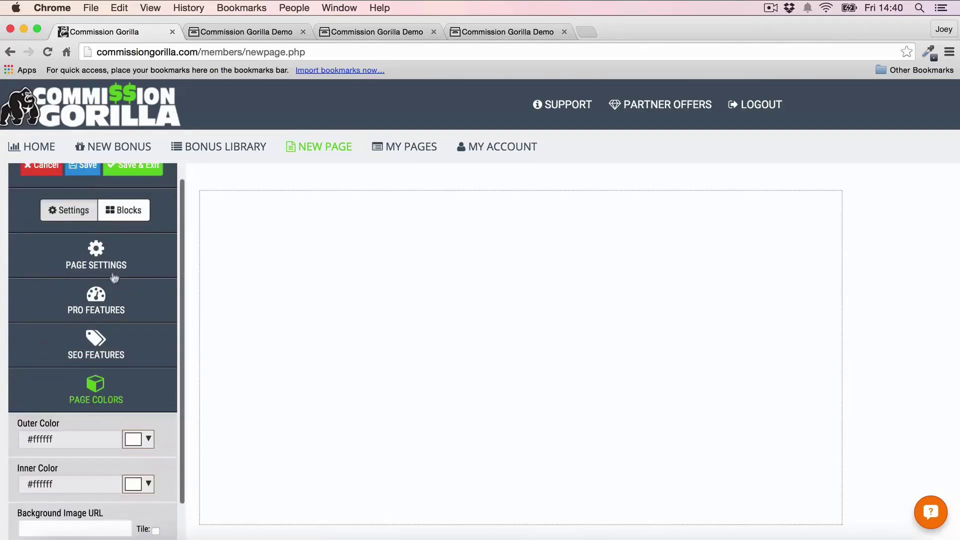
pyautogui.scroll(-3, 113, 286)
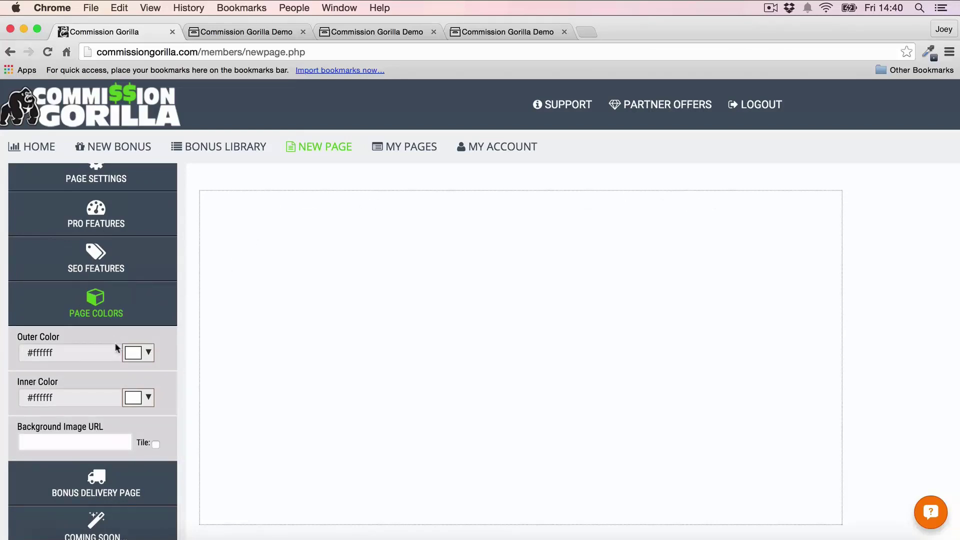
pyautogui.click(133, 353)
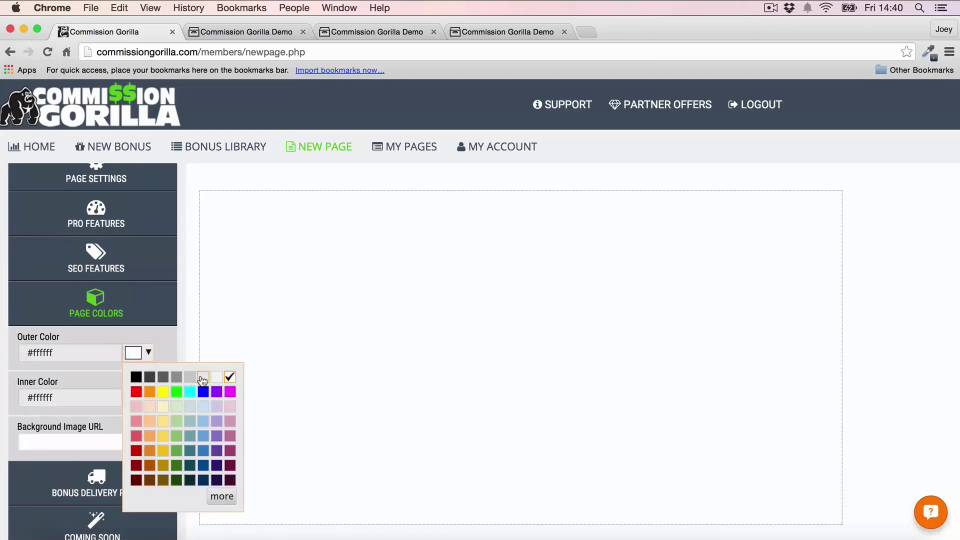
pyautogui.click(203, 378)
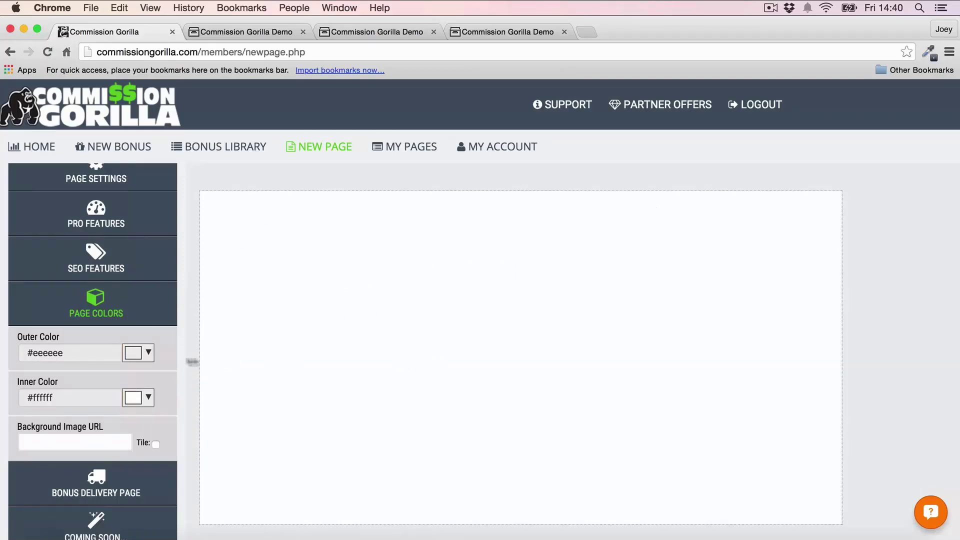
# Step: Try black and grey Inner Colors, then set the page canvas back to white
pyautogui.click(138, 398)
pyautogui.click(141, 424)
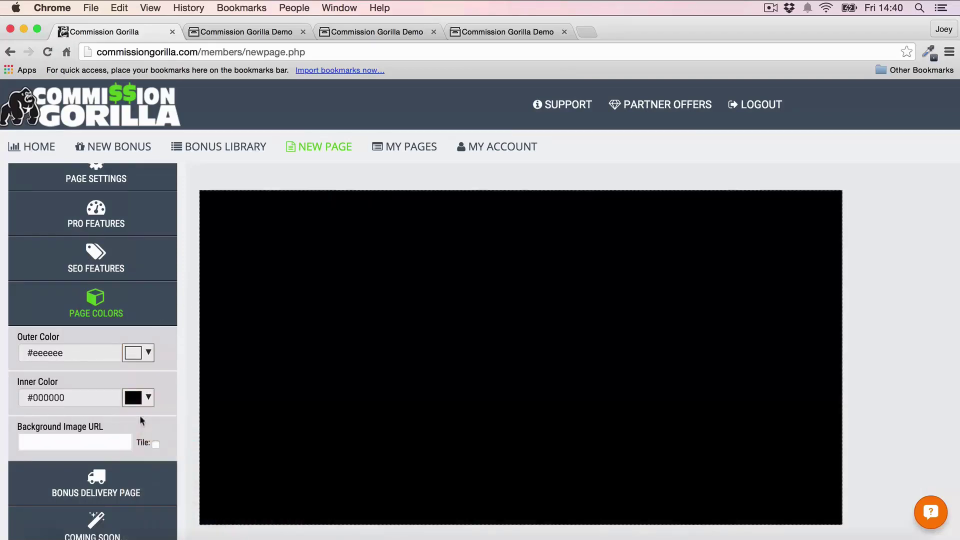
pyautogui.click(145, 398)
pyautogui.click(149, 422)
pyautogui.click(146, 398)
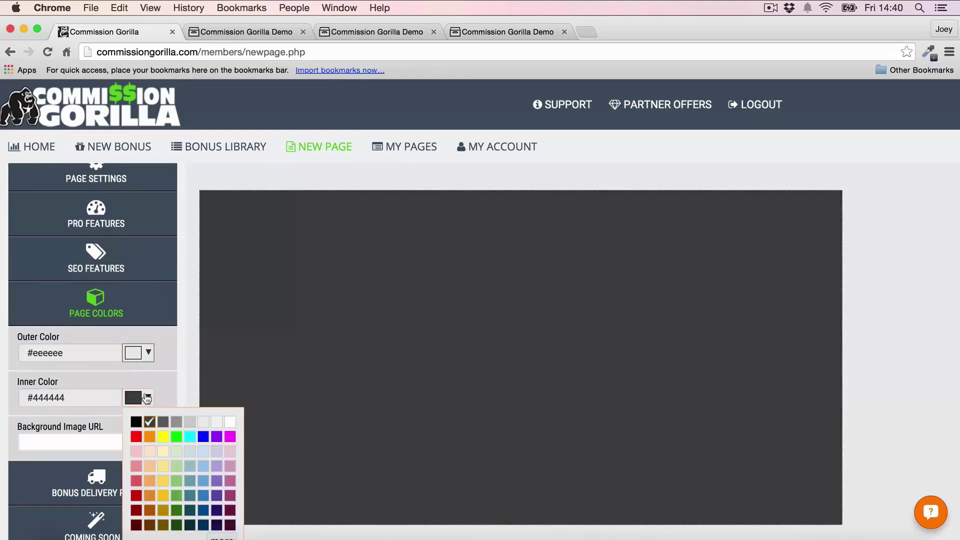
pyautogui.click(167, 424)
pyautogui.click(148, 397)
pyautogui.click(229, 423)
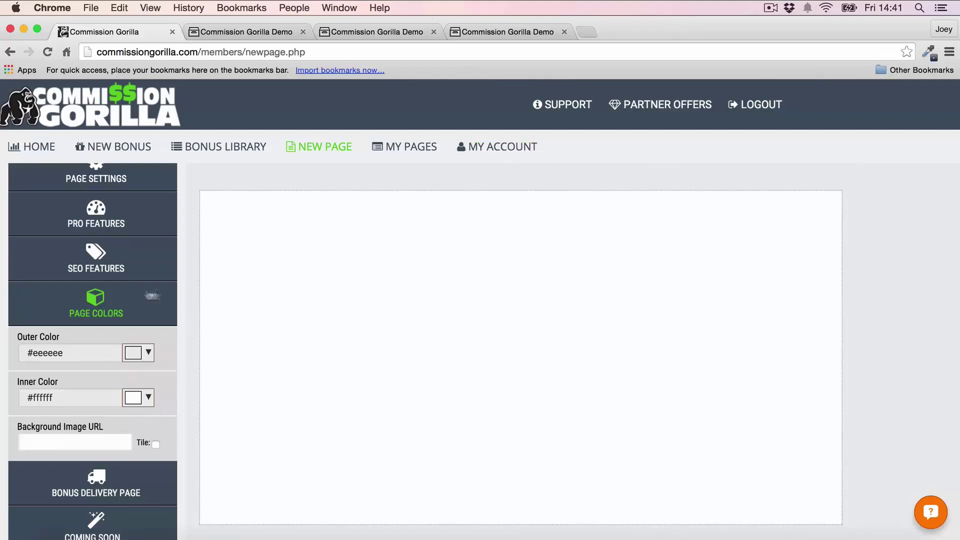
pyautogui.click(100, 306)
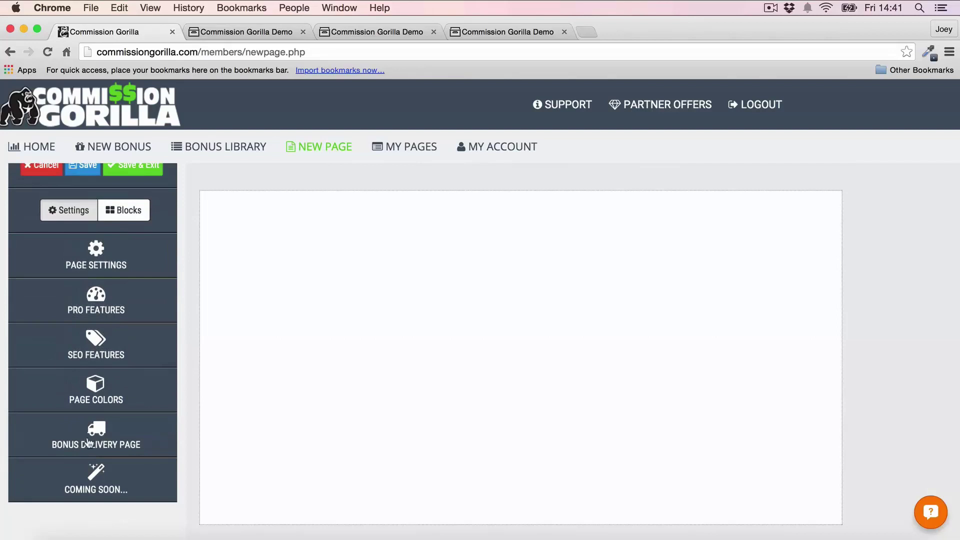
# Step: Set the Bonus Delivery thank-you page filename to 'Test' and collapse those settings
pyautogui.click(92, 439)
pyautogui.scroll(-4, 135, 343)
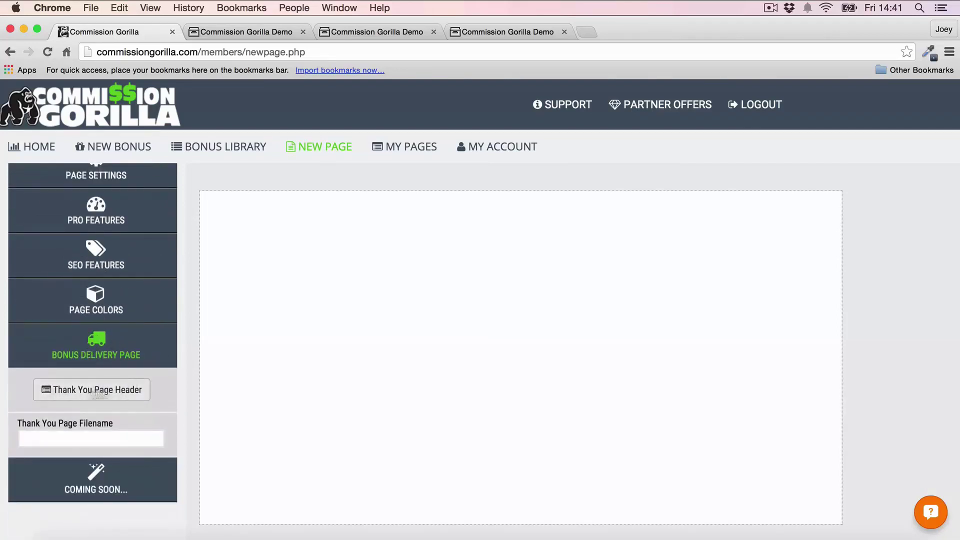
pyautogui.click(84, 433)
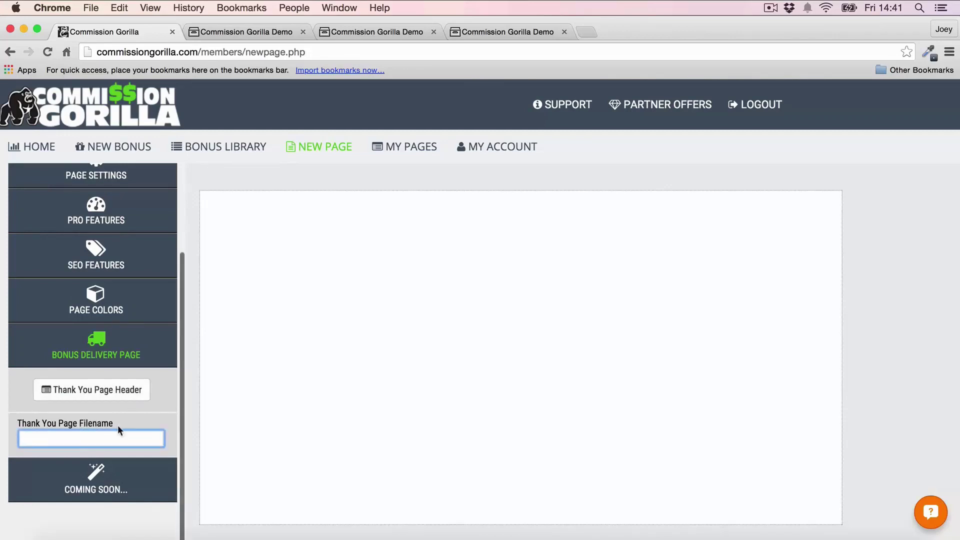
pyautogui.write('Test')
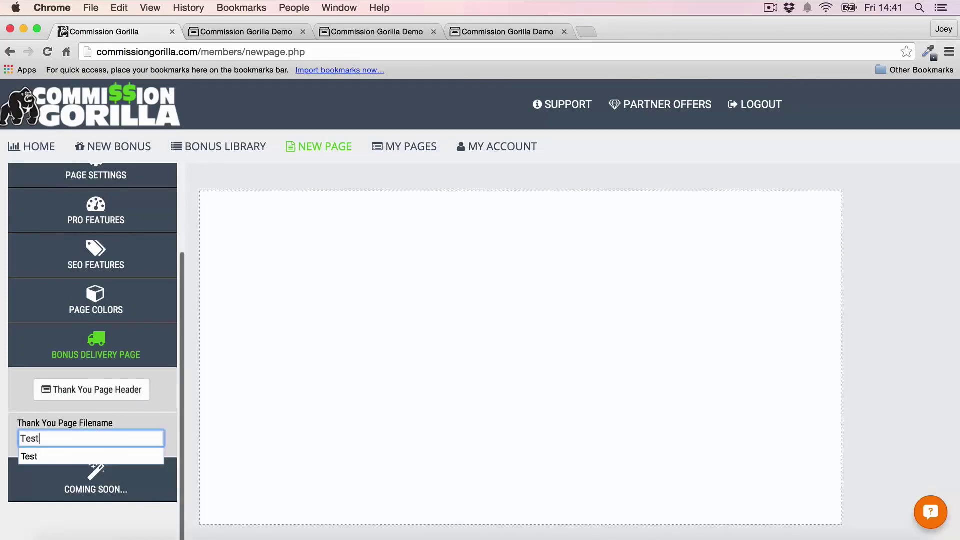
pyautogui.click(77, 345)
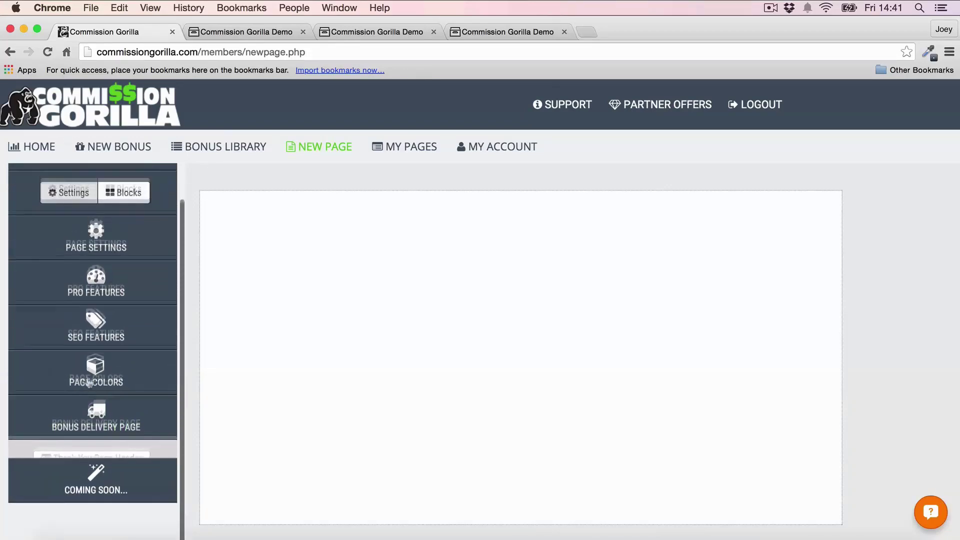
pyautogui.scroll(2, 100, 414)
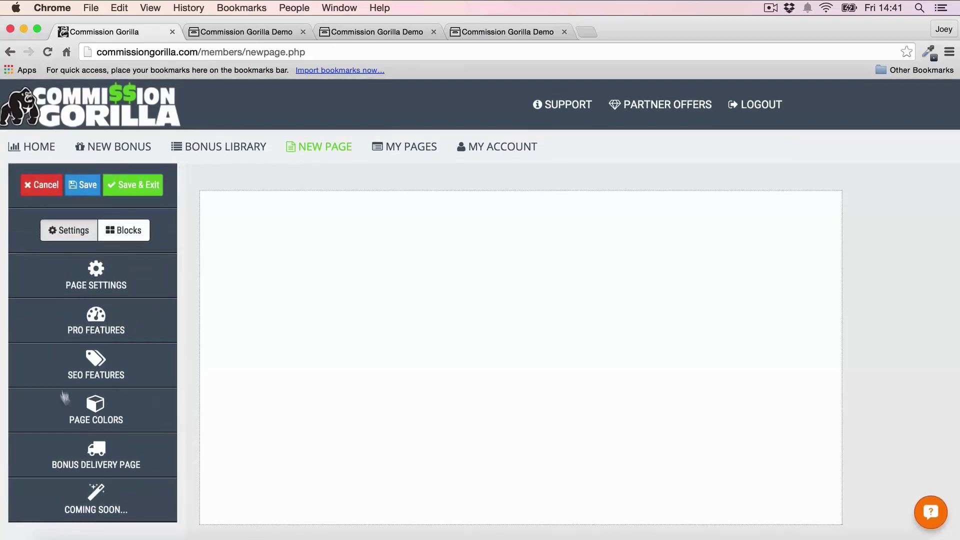
pyautogui.click(131, 230)
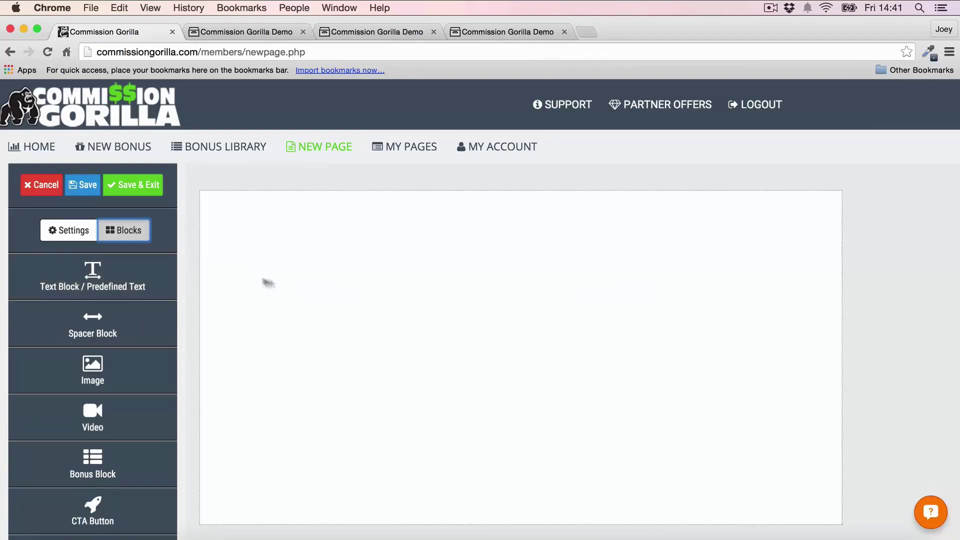
# Step: Drag a Text Block onto the top of the page and start editing its text
pyautogui.scroll(-2, 123, 307)
pyautogui.scroll(-2, 123, 307)
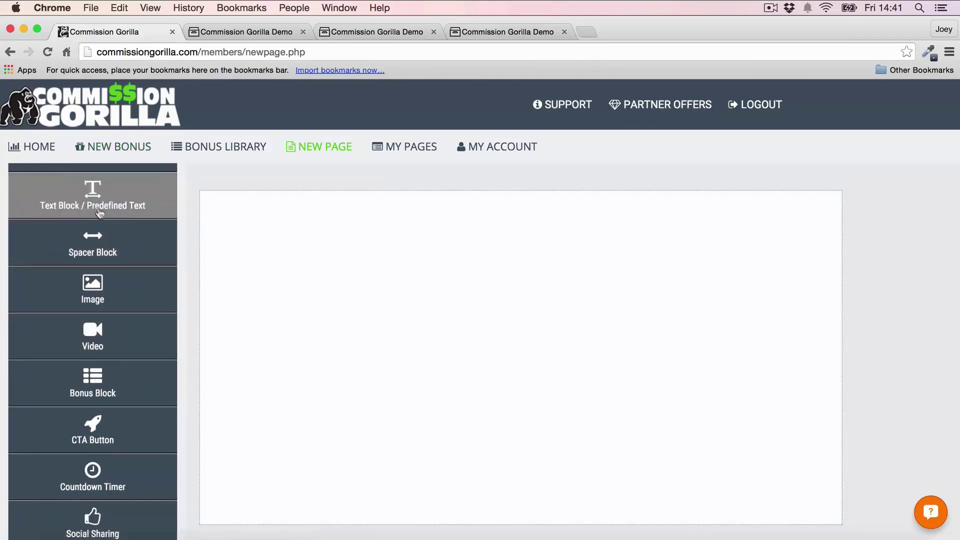
pyautogui.moveTo(87, 197); pyautogui.dragTo(349, 262)
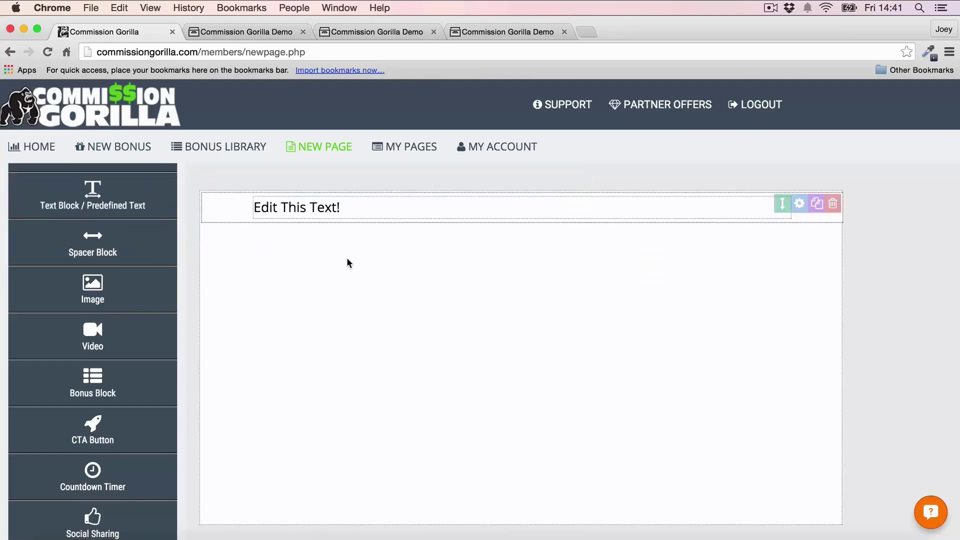
pyautogui.click(345, 213)
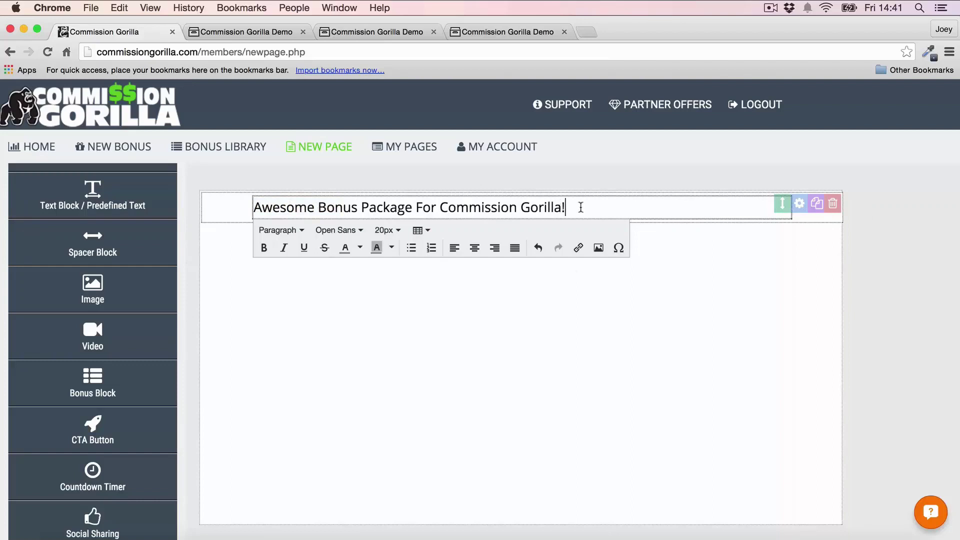
# Step: Format the whole headline as bold 29px Montserrat
pyautogui.moveTo(581, 207); pyautogui.dragTo(225, 209)
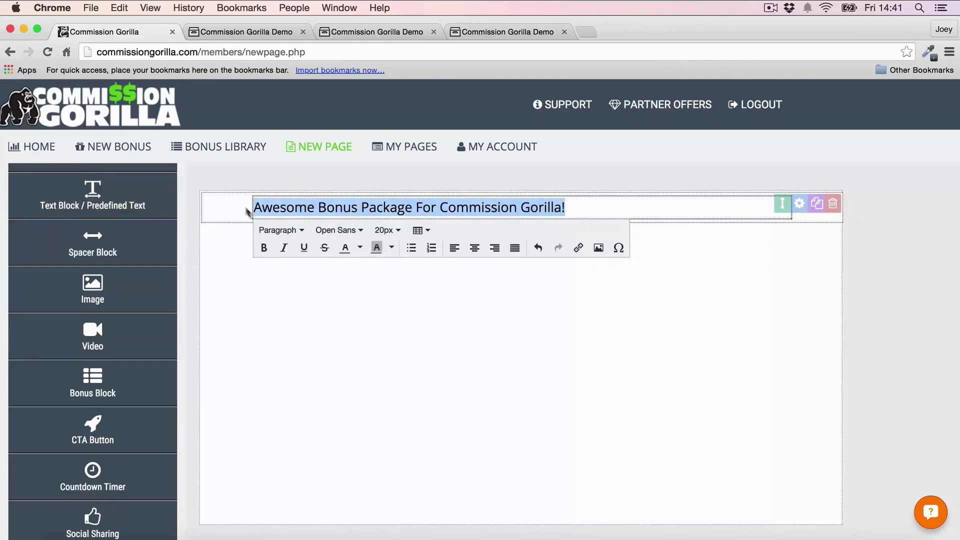
pyautogui.click(387, 230)
pyautogui.scroll(-2, 407, 325)
pyautogui.scroll(-5, 407, 340)
pyautogui.click(411, 480)
pyautogui.click(387, 280)
pyautogui.scroll(-3, 413, 450)
pyautogui.scroll(4, 413, 390)
pyautogui.click(402, 415)
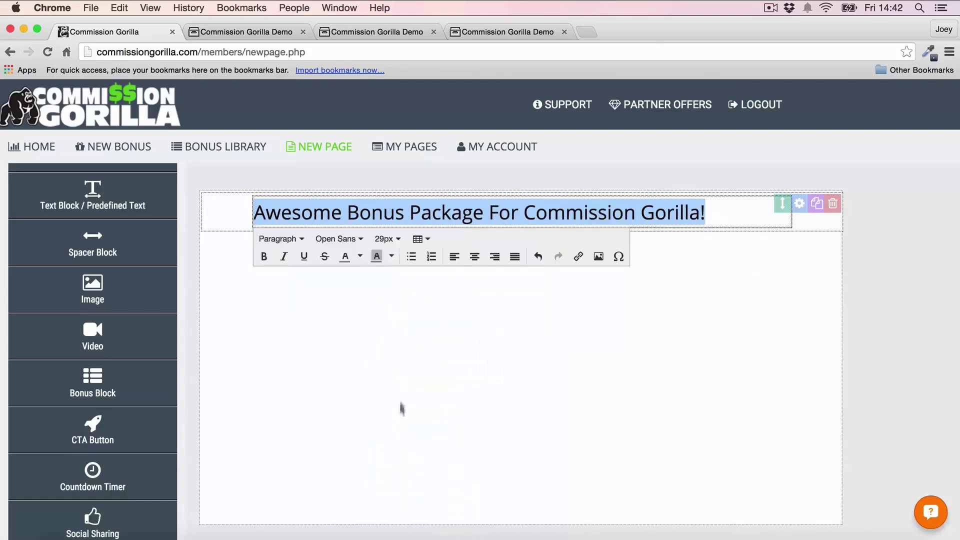
pyautogui.click(263, 256)
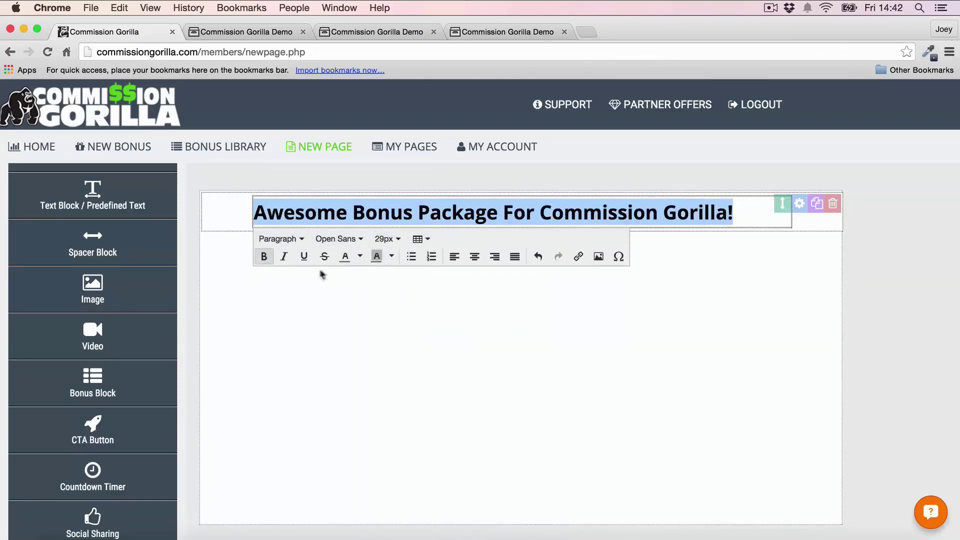
pyautogui.click(336, 239)
pyautogui.scroll(-6, 386, 392)
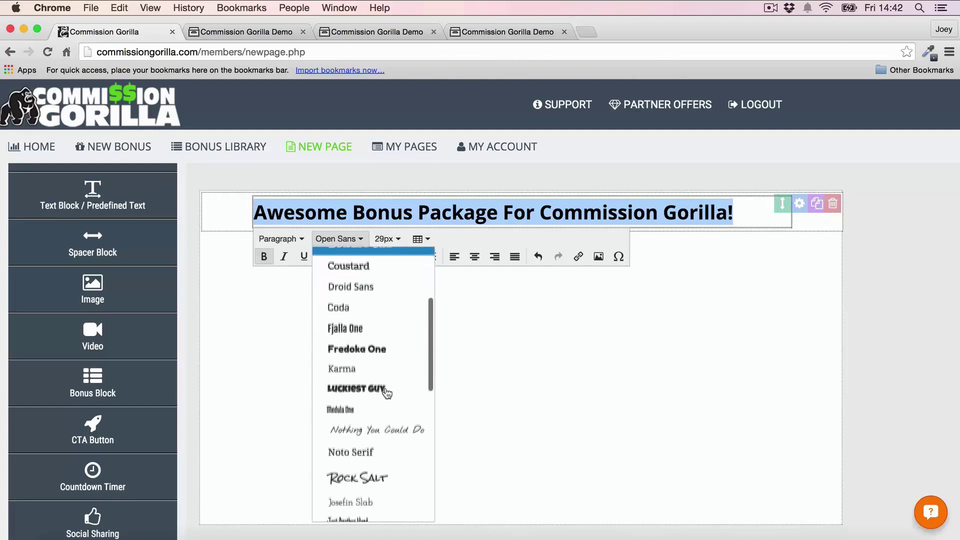
pyautogui.click(369, 465)
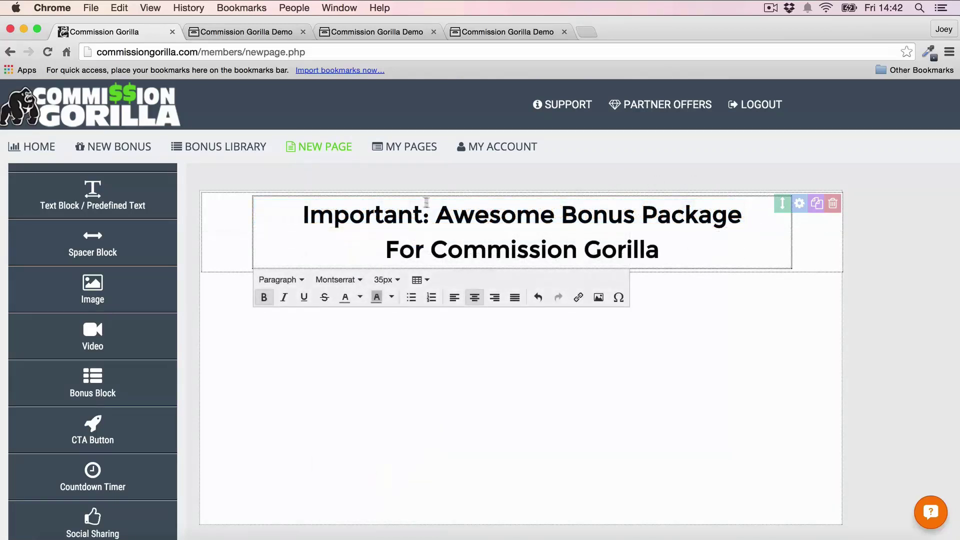
# Step: Colour 'Awesome Bonus' orange and highlight 'Commission Gorilla' in yellow
pyautogui.moveTo(436, 215); pyautogui.dragTo(619, 192)
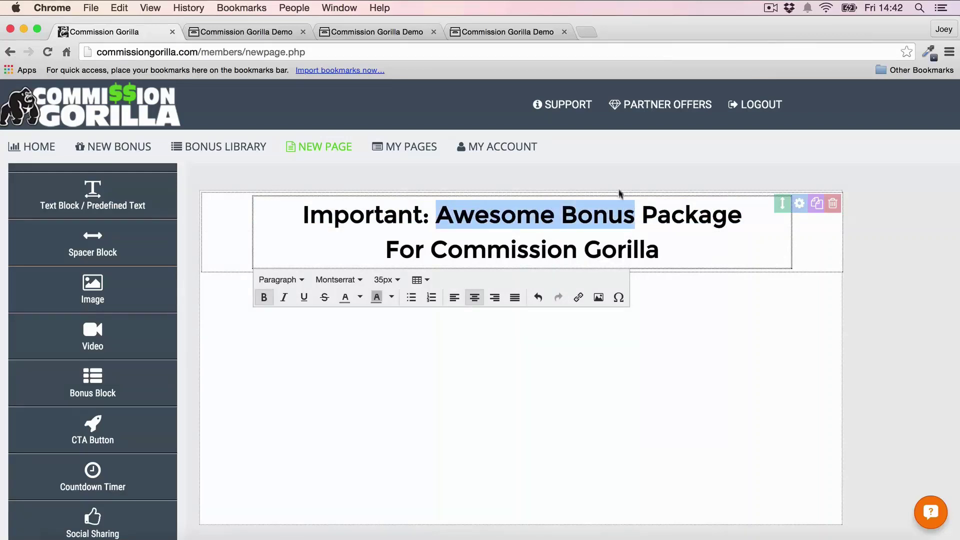
pyautogui.click(360, 298)
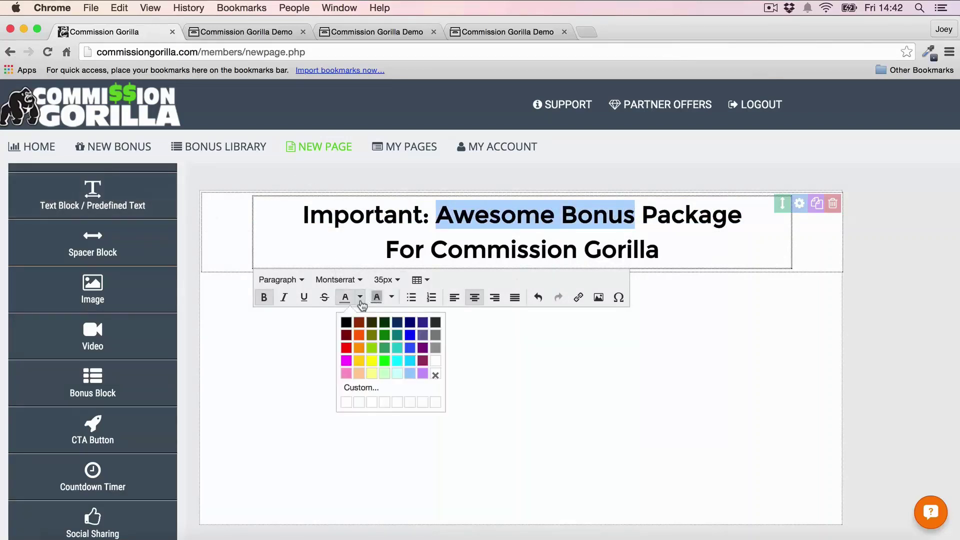
pyautogui.click(359, 340)
pyautogui.click(911, 244)
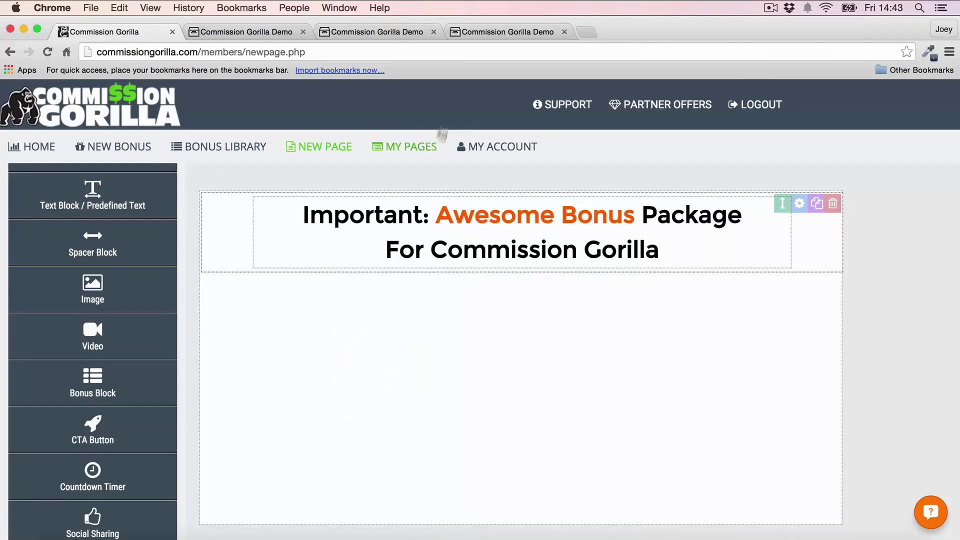
pyautogui.click(423, 259)
pyautogui.moveTo(425, 253); pyautogui.dragTo(705, 248)
pyautogui.click(391, 297)
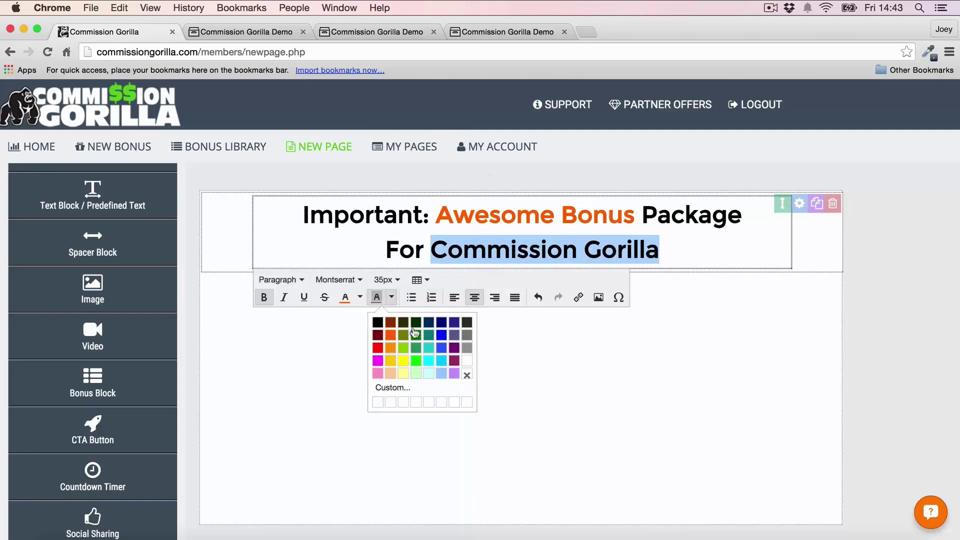
pyautogui.click(402, 362)
pyautogui.click(918, 272)
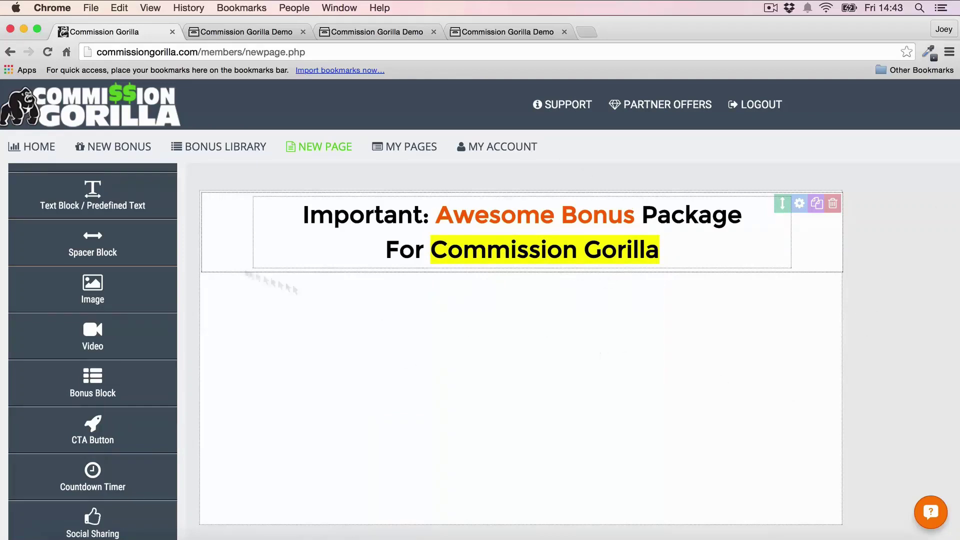
# Step: Add a spacer block, move it above the headline and set its height to 24px
pyautogui.moveTo(95, 244); pyautogui.dragTo(254, 324)
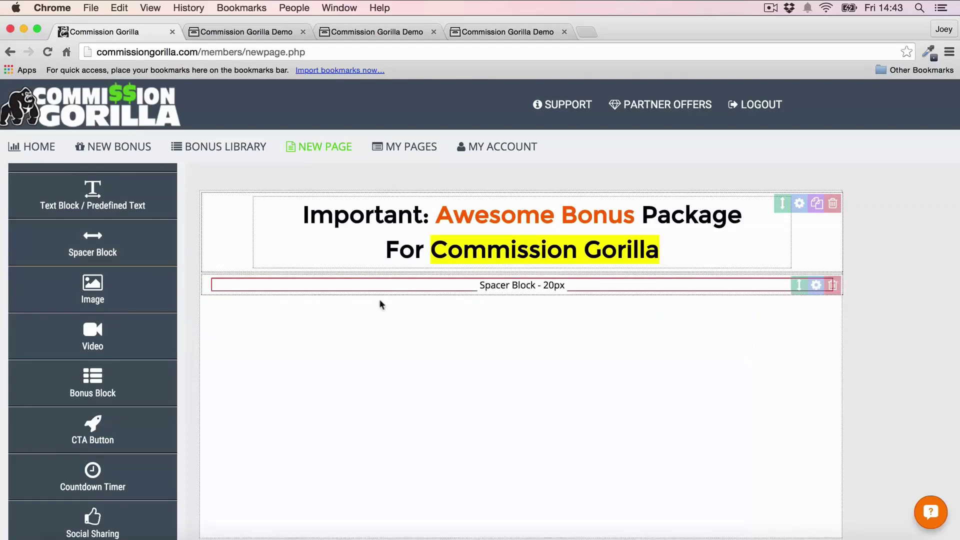
pyautogui.moveTo(800, 287); pyautogui.dragTo(799, 203)
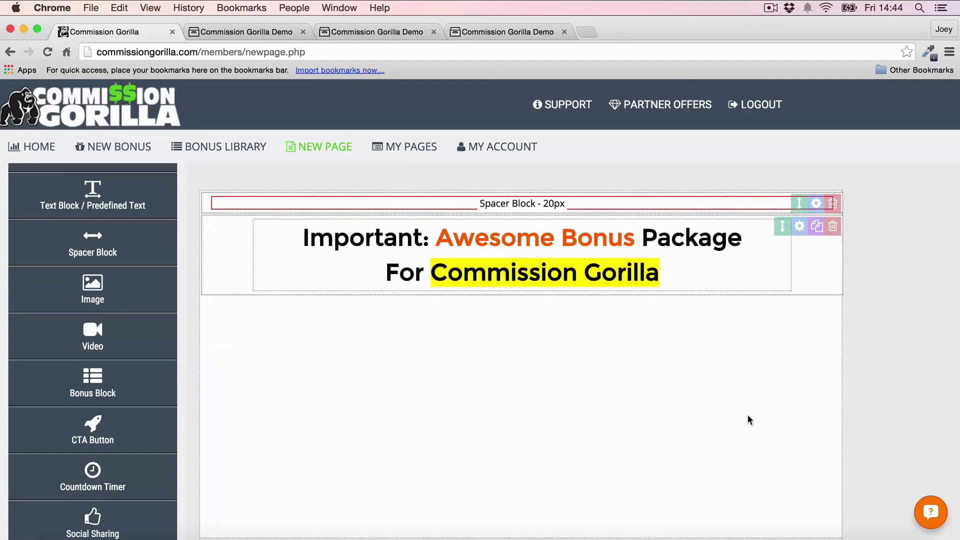
pyautogui.click(814, 203)
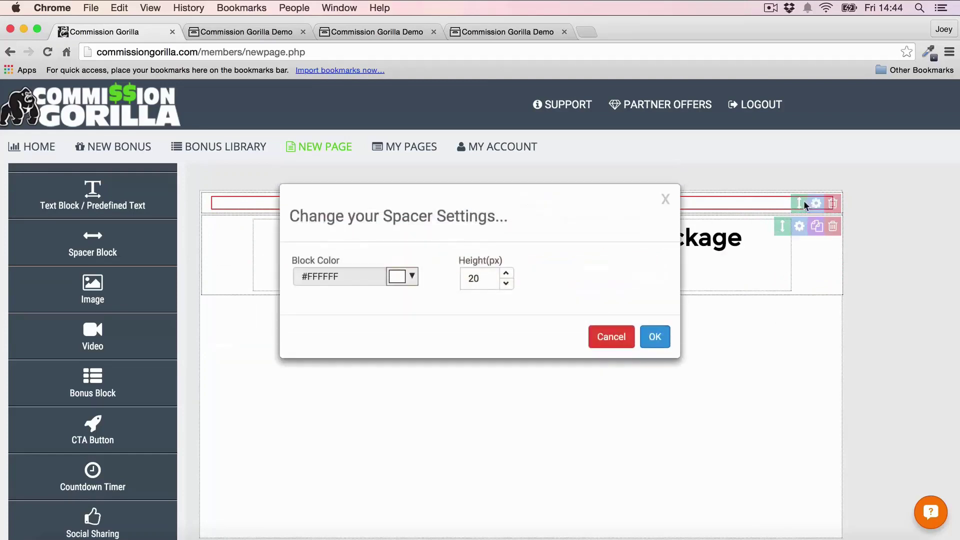
pyautogui.click(506, 274)
pyautogui.click(506, 274)
pyautogui.click(654, 336)
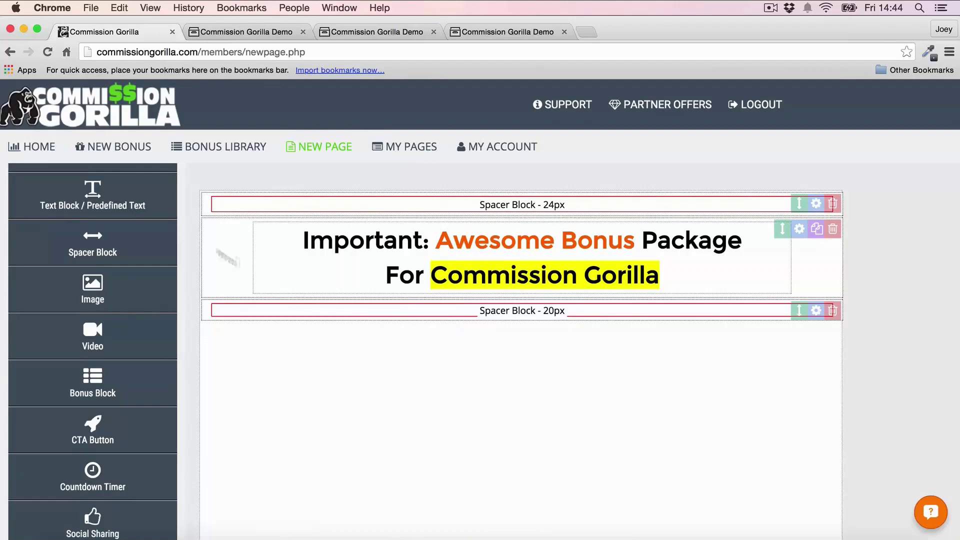
pyautogui.scroll(3, 80, 294)
pyautogui.scroll(-1, 109, 239)
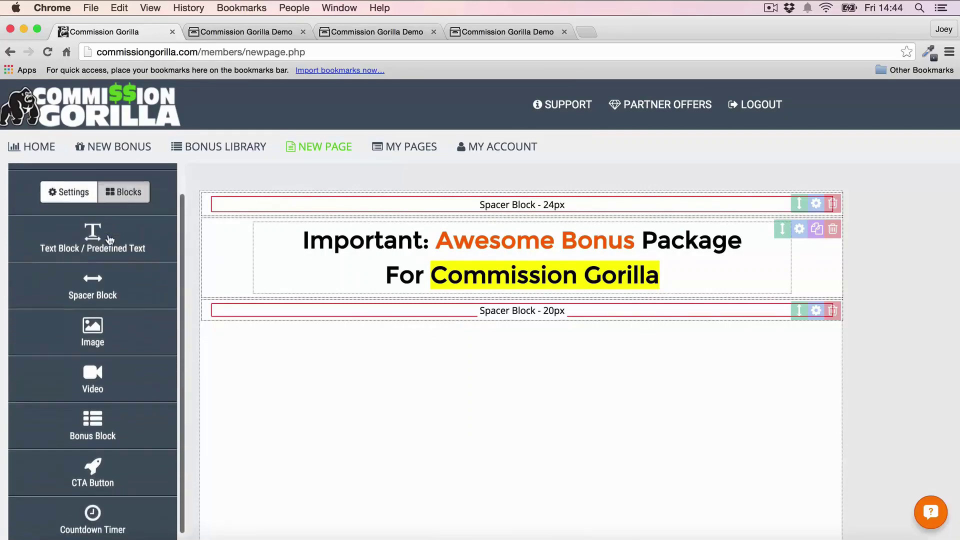
pyautogui.scroll(-3, 103, 257)
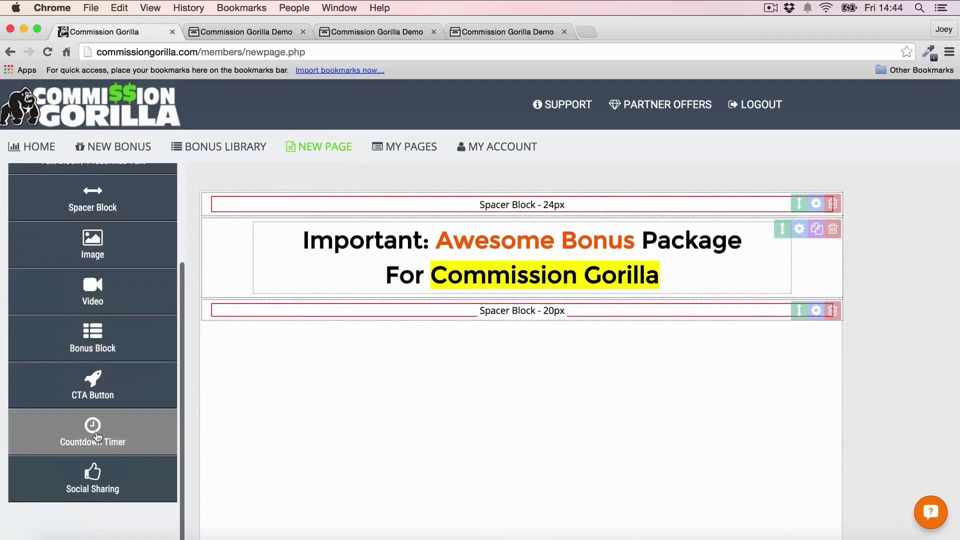
# Step: Add a countdown timer block below the lower spacer and give it a black block colour
pyautogui.click(98, 437)
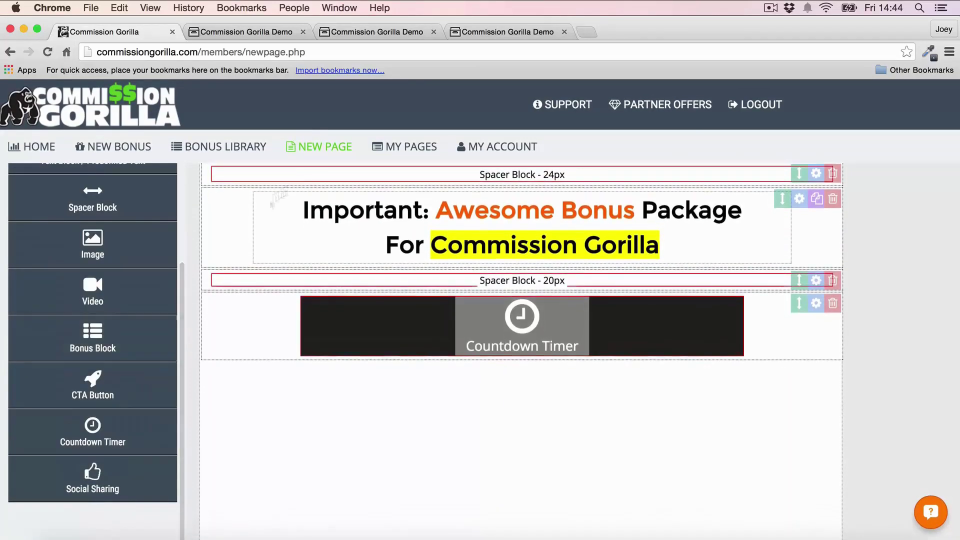
pyautogui.click(567, 330)
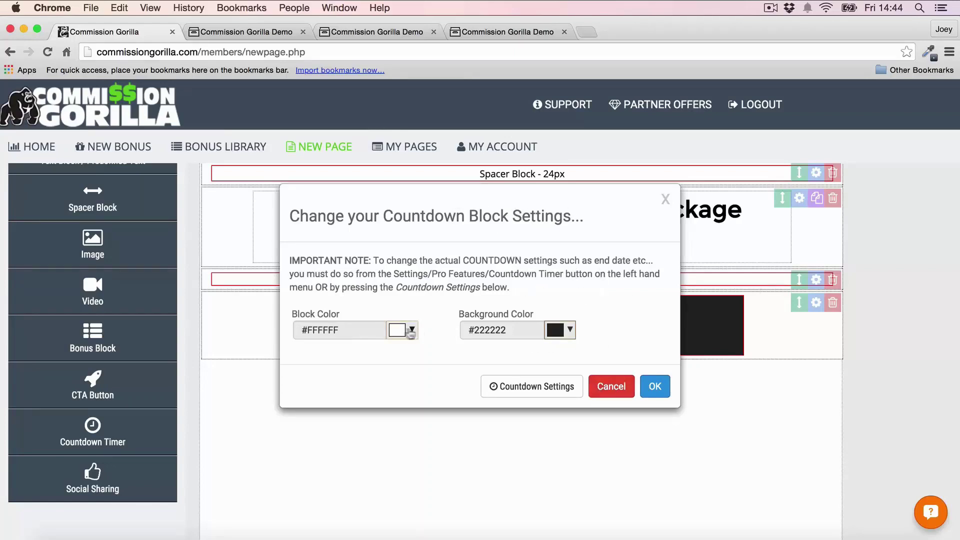
pyautogui.click(406, 331)
pyautogui.click(400, 353)
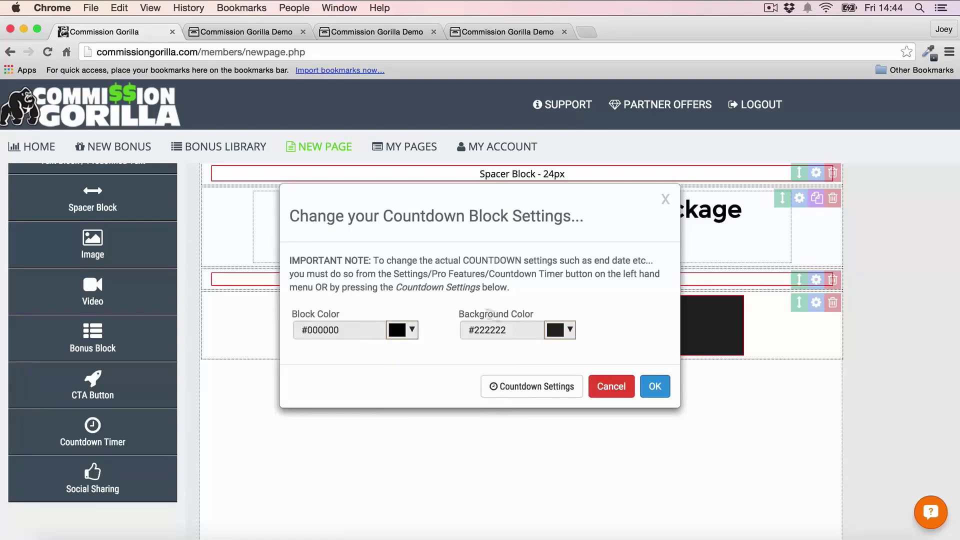
pyautogui.click(654, 390)
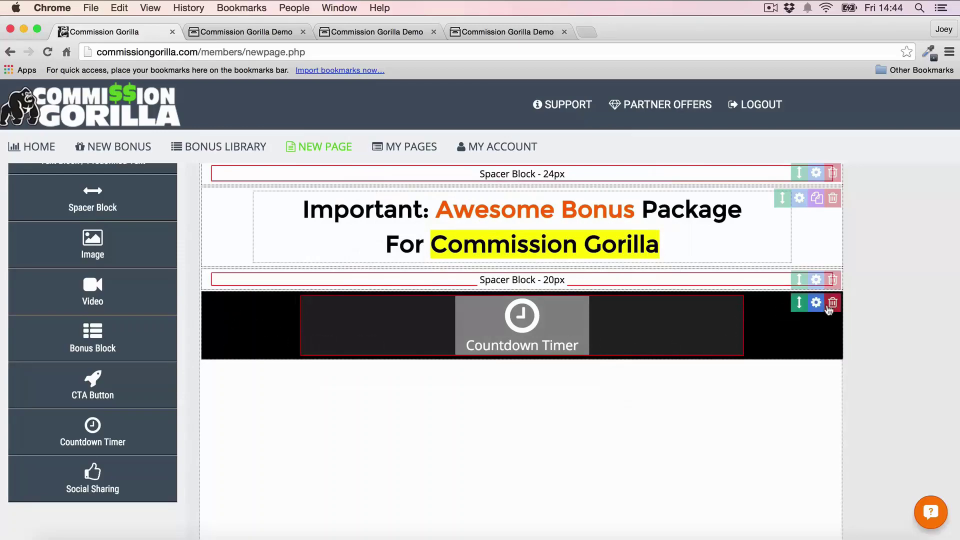
# Step: Set the countdown timer's end date to 16 November 2015
pyautogui.click(627, 326)
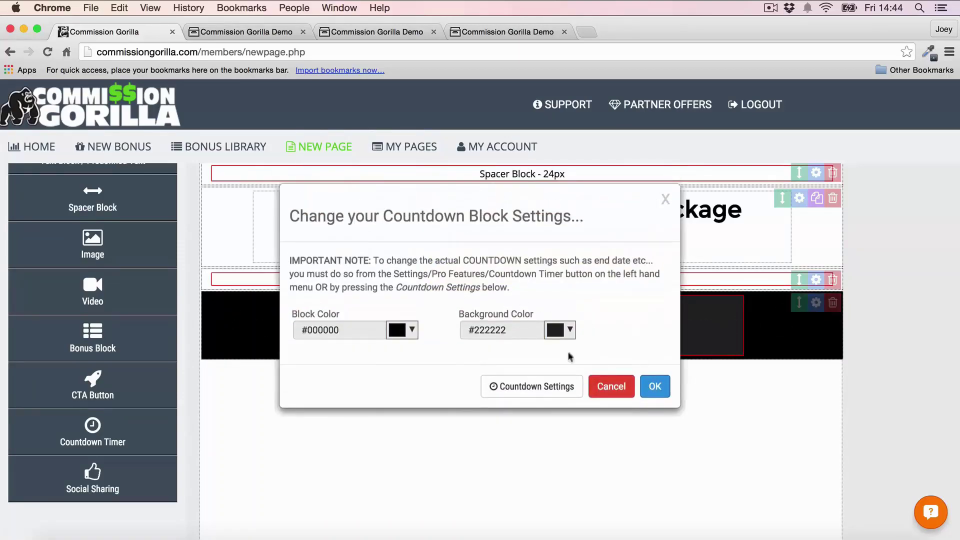
pyautogui.click(552, 386)
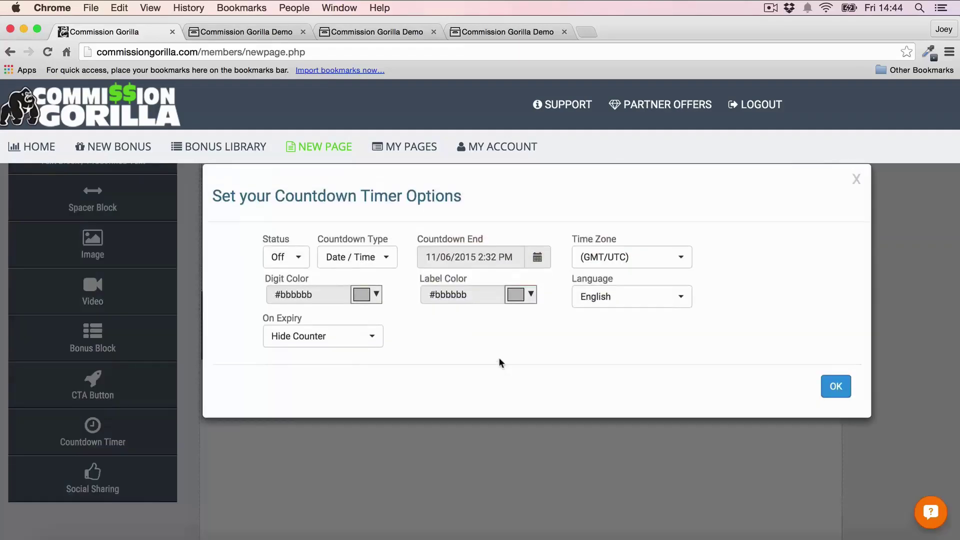
pyautogui.click(544, 259)
pyautogui.click(458, 363)
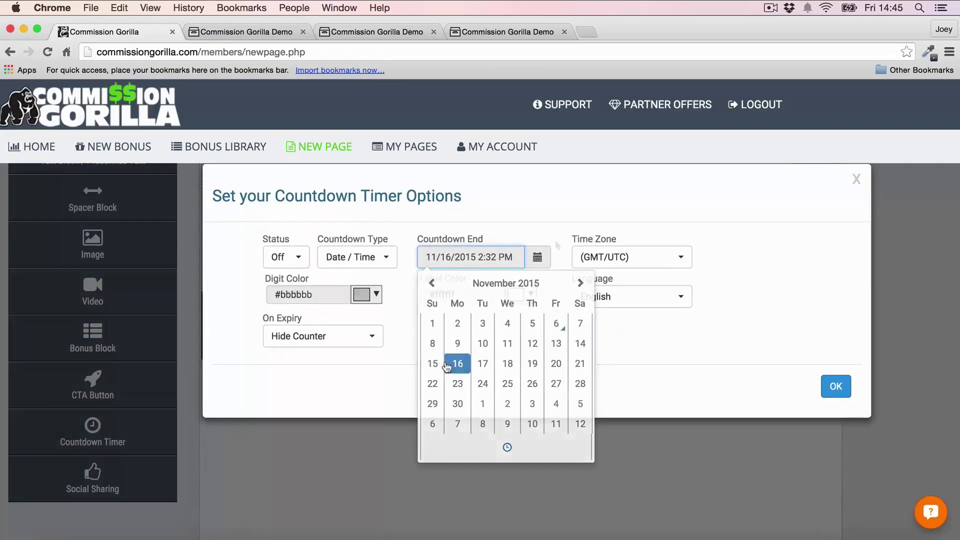
pyautogui.click(836, 387)
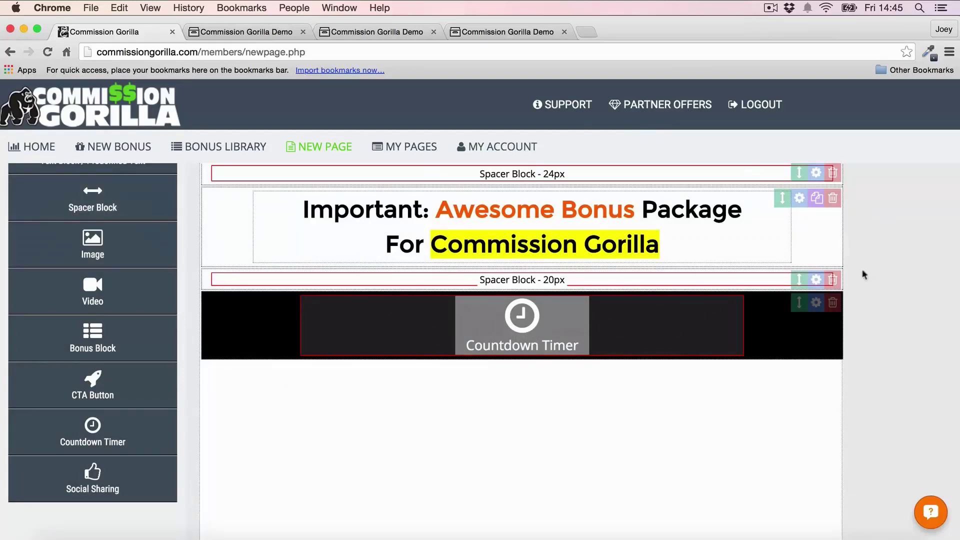
# Step: Add a video block below the countdown timer and paste in the YouTube TEST FOOTAGE embed code
pyautogui.scroll(5, 84, 278)
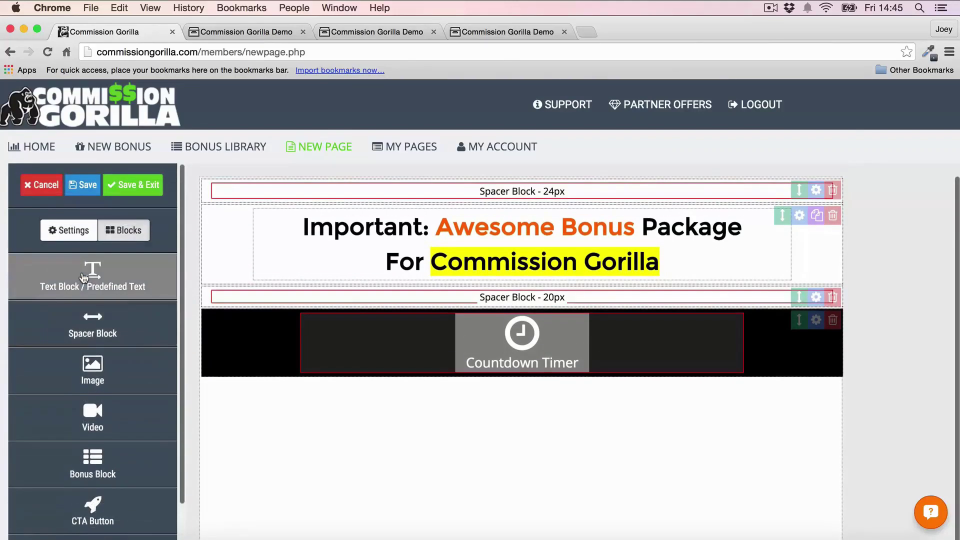
pyautogui.scroll(-2, 83, 278)
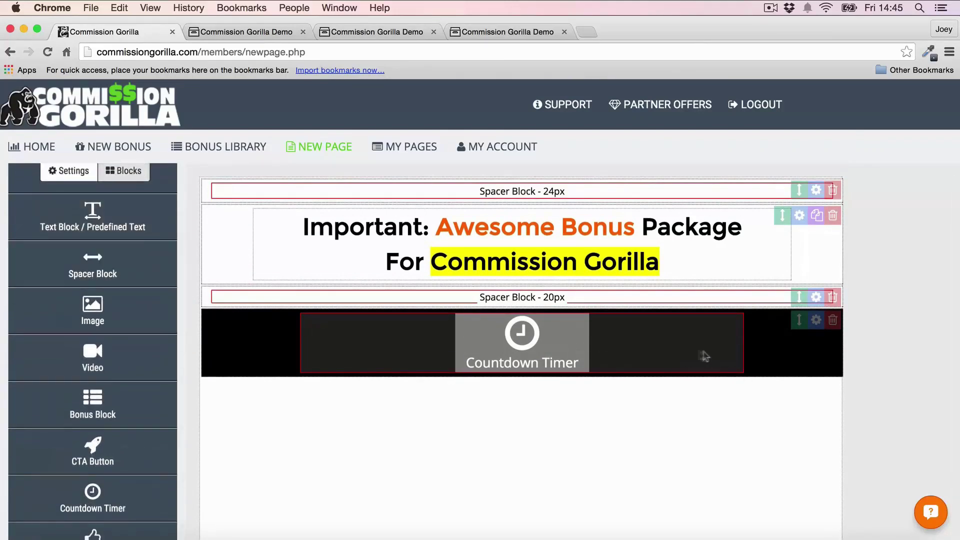
pyautogui.moveTo(92, 357); pyautogui.dragTo(548, 450)
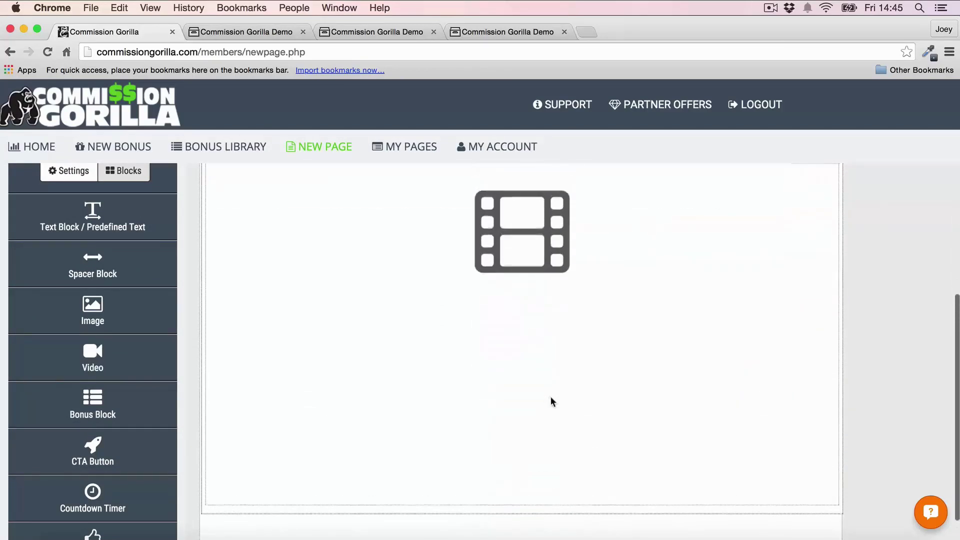
pyautogui.click(536, 268)
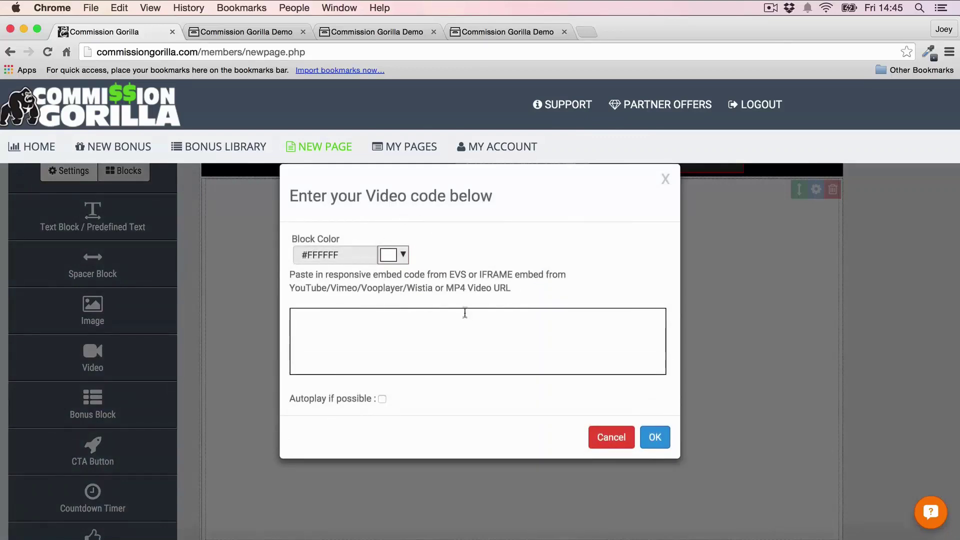
pyautogui.click(414, 331)
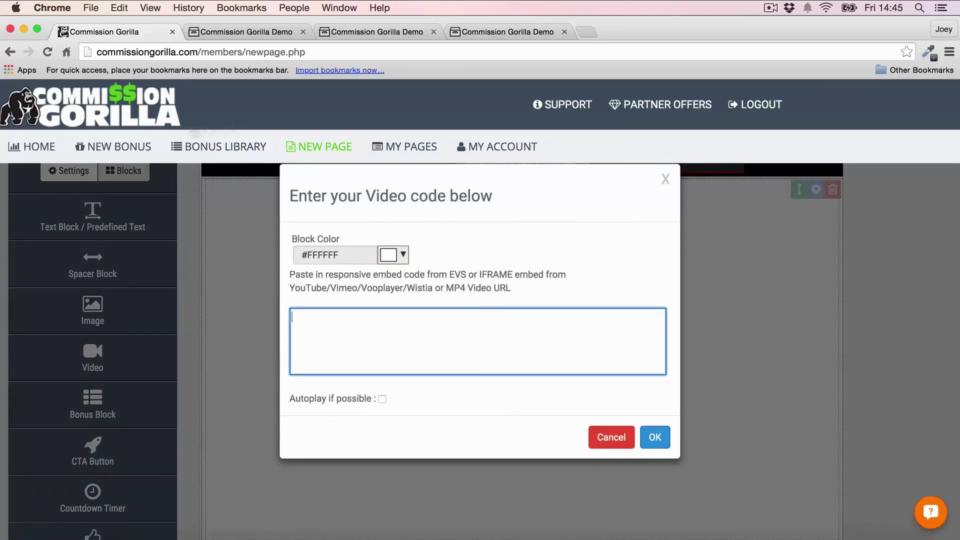
pyautogui.write('<iframe width="560" height="315" src="https://www.youtube.com/embed/9652XA9Qatw" frameborder="0" allowfullscreen></iframe>')
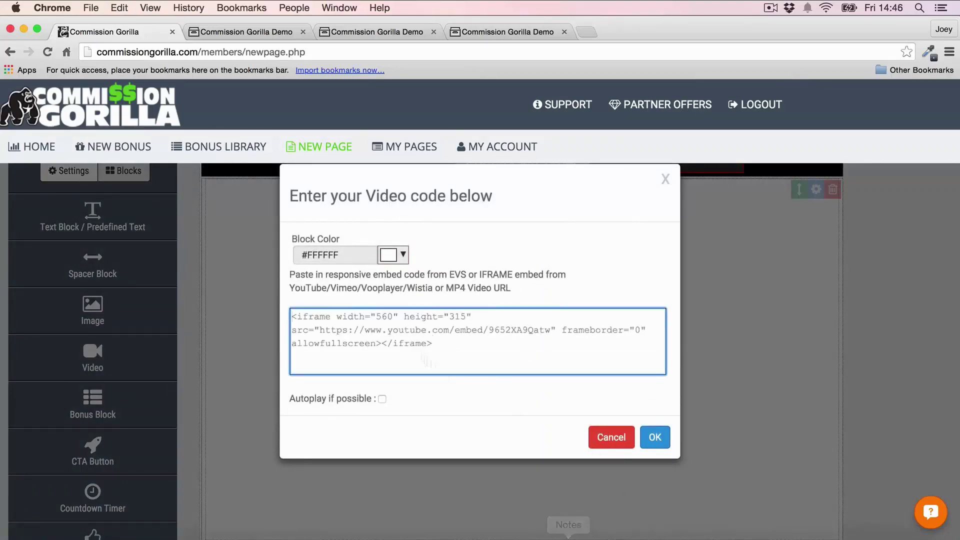
pyautogui.click(657, 436)
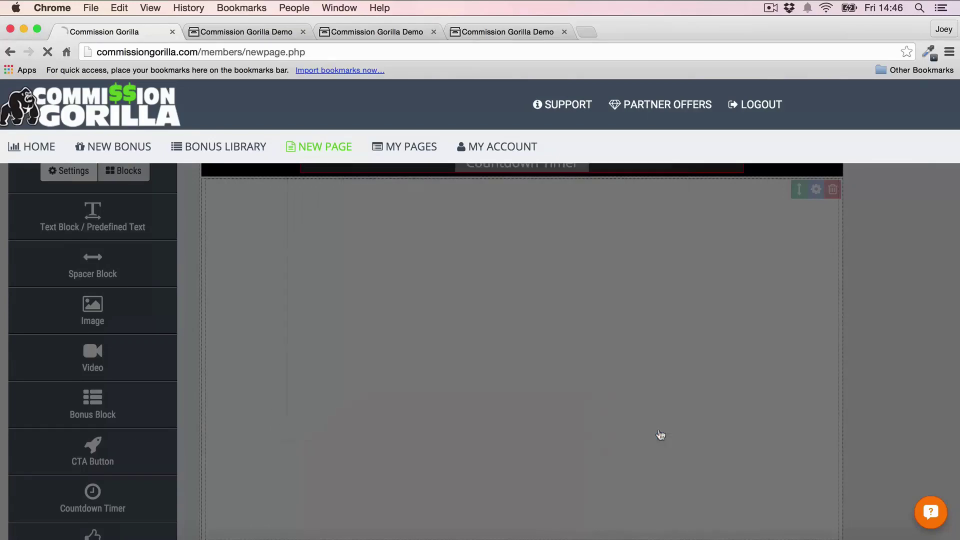
pyautogui.scroll(2, 833, 321)
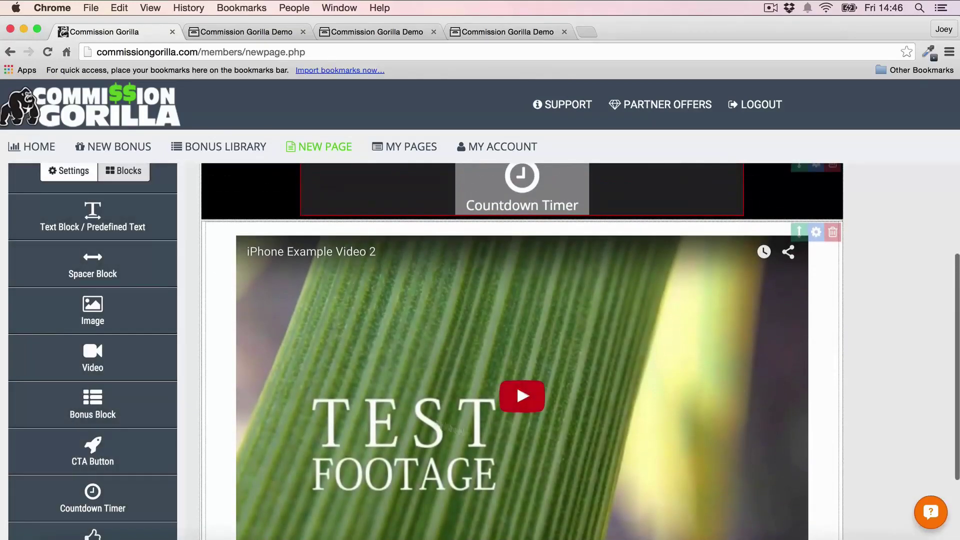
pyautogui.scroll(-8, 850, 326)
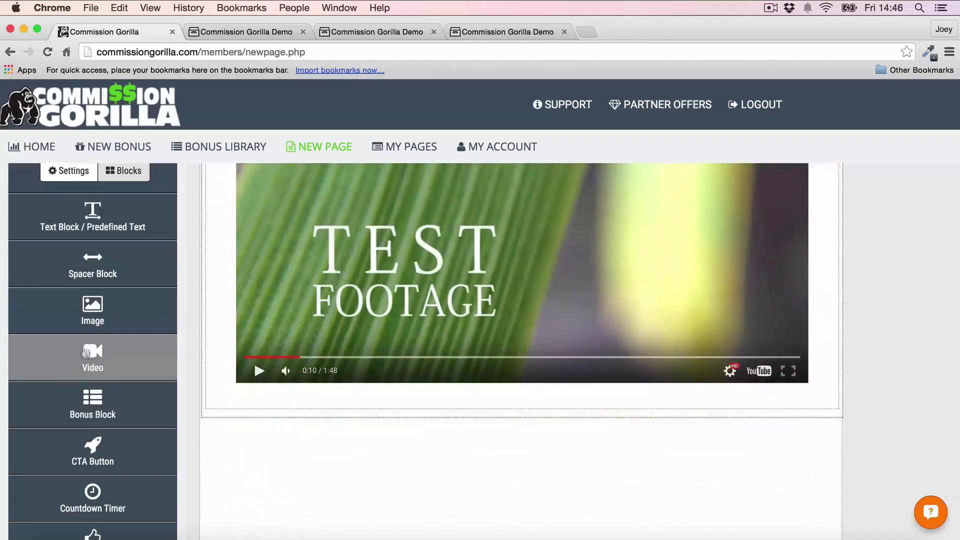
pyautogui.scroll(-2, 92, 370)
# Step: Add a CTA button block below the video and set its font to Montserrat
pyautogui.moveTo(93, 408); pyautogui.dragTo(343, 423)
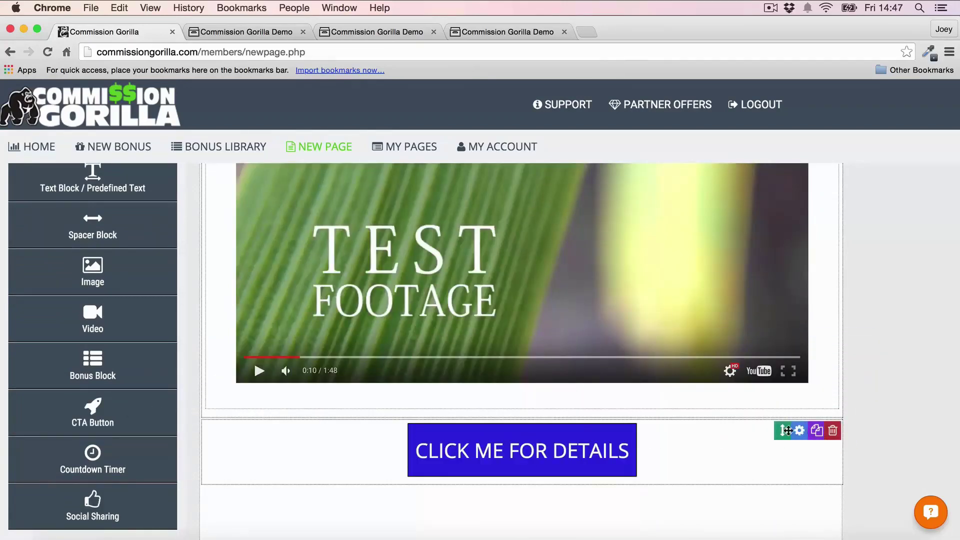
pyautogui.click(799, 431)
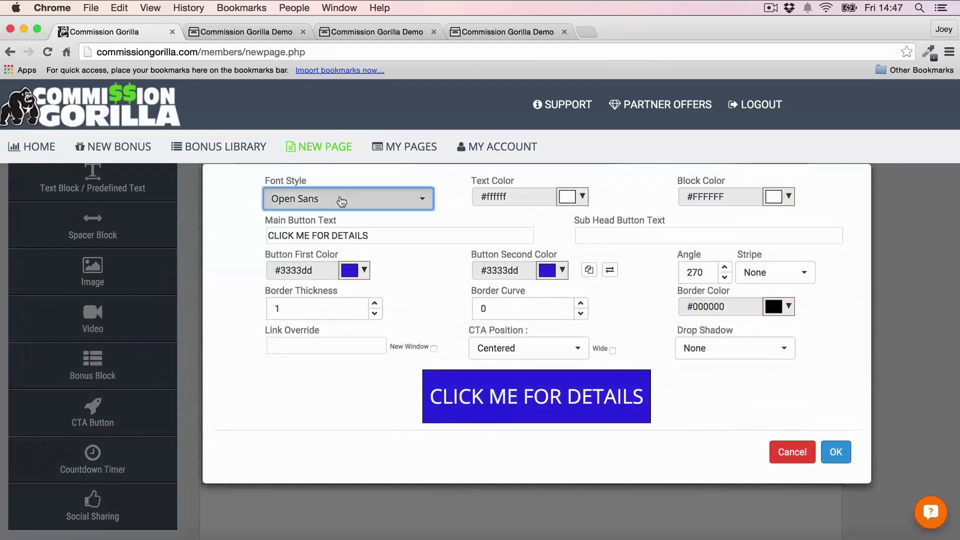
pyautogui.click(340, 199)
pyautogui.scroll(-4, 333, 310)
pyautogui.scroll(-8, 333, 320)
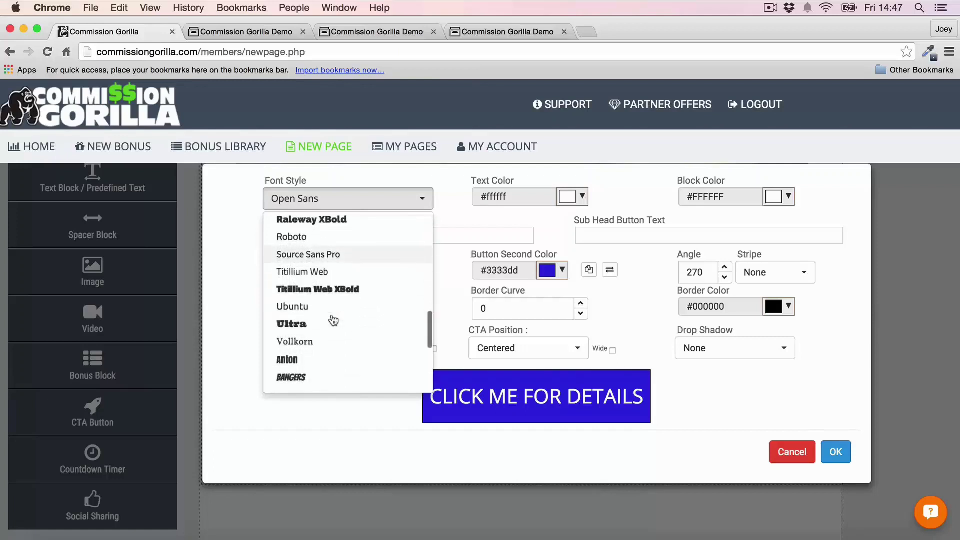
pyautogui.scroll(10, 333, 320)
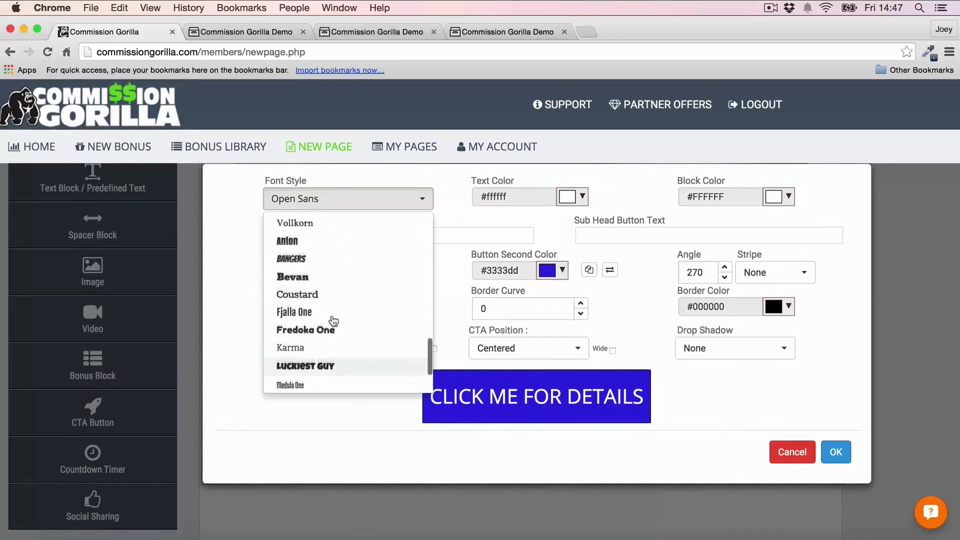
pyautogui.scroll(2, 333, 320)
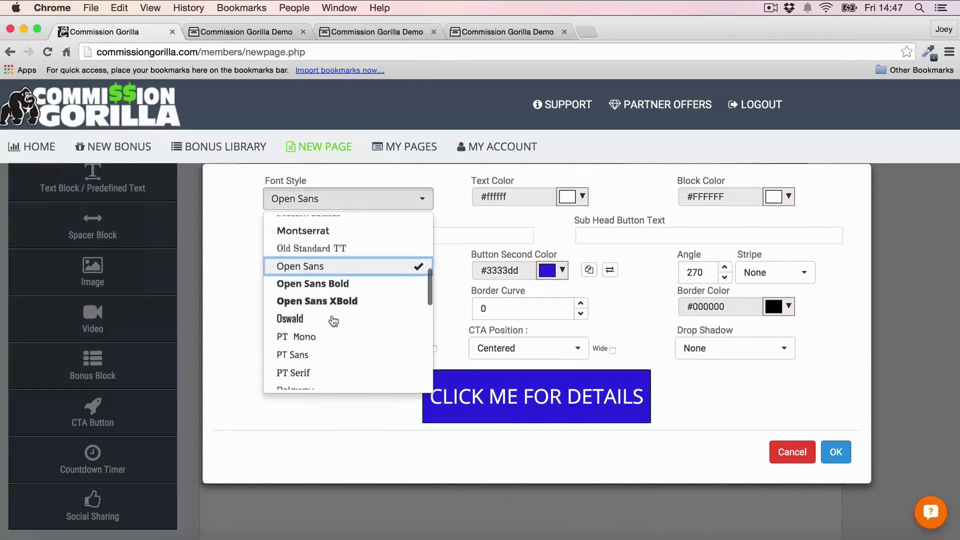
pyautogui.click(350, 229)
# Step: Give the button pale yellow and gold gradient colours, black text and Wide width
pyautogui.click(353, 270)
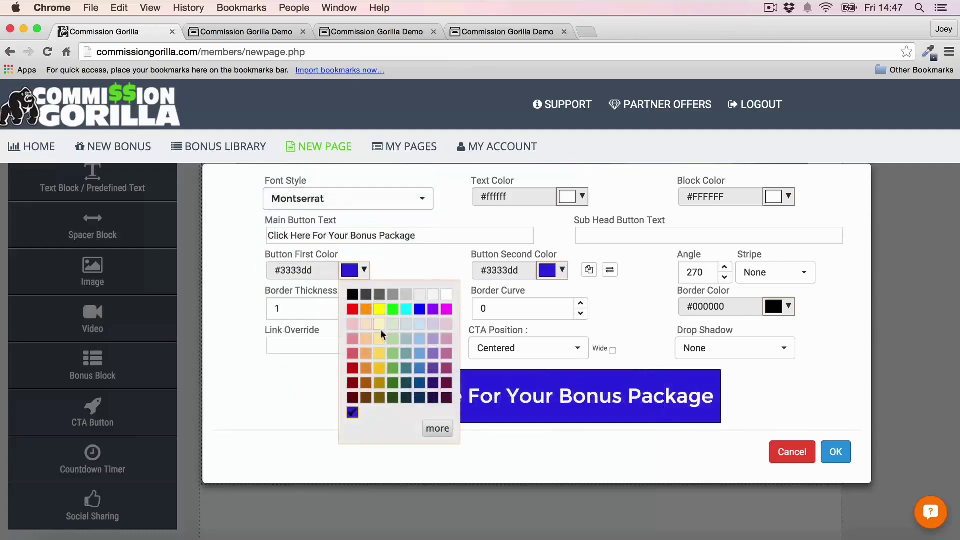
pyautogui.click(380, 340)
pyautogui.click(558, 274)
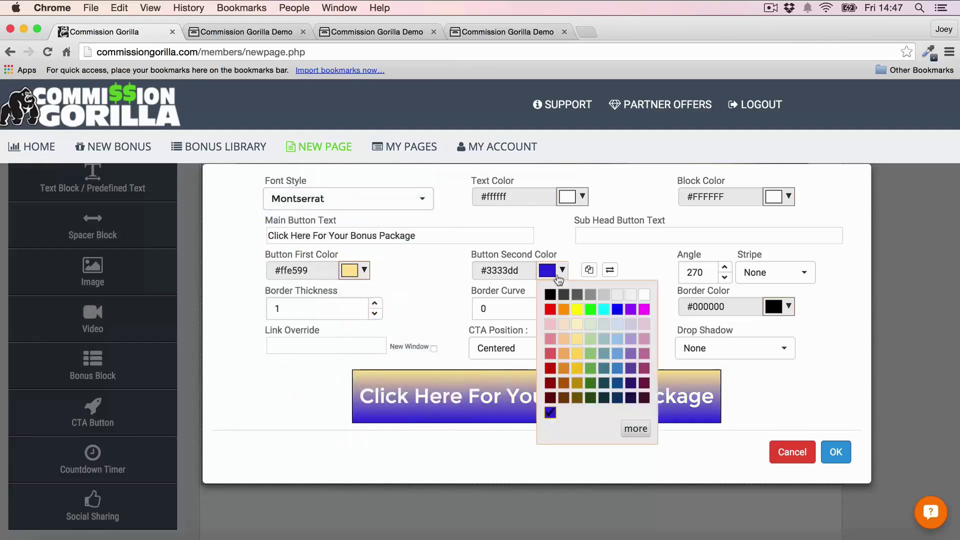
pyautogui.click(578, 340)
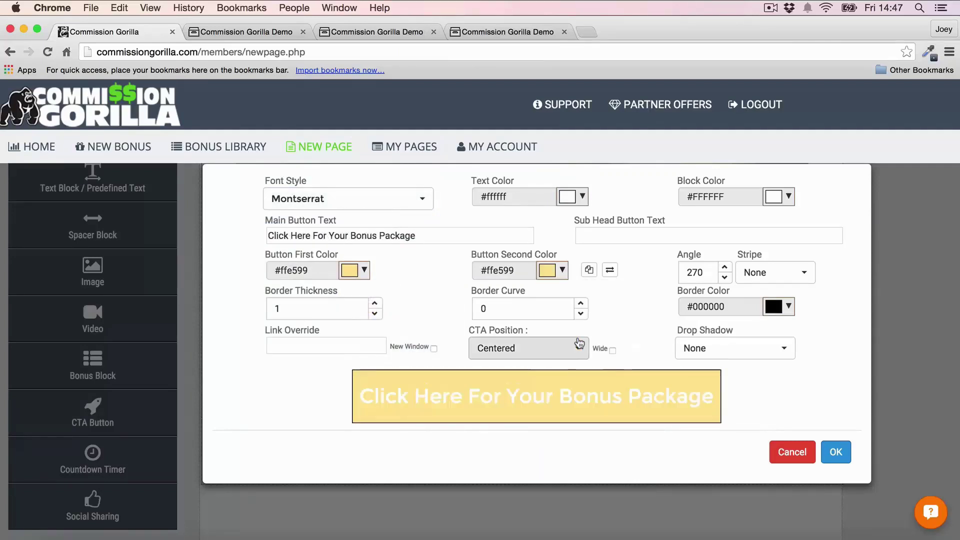
pyautogui.click(550, 272)
pyautogui.click(577, 369)
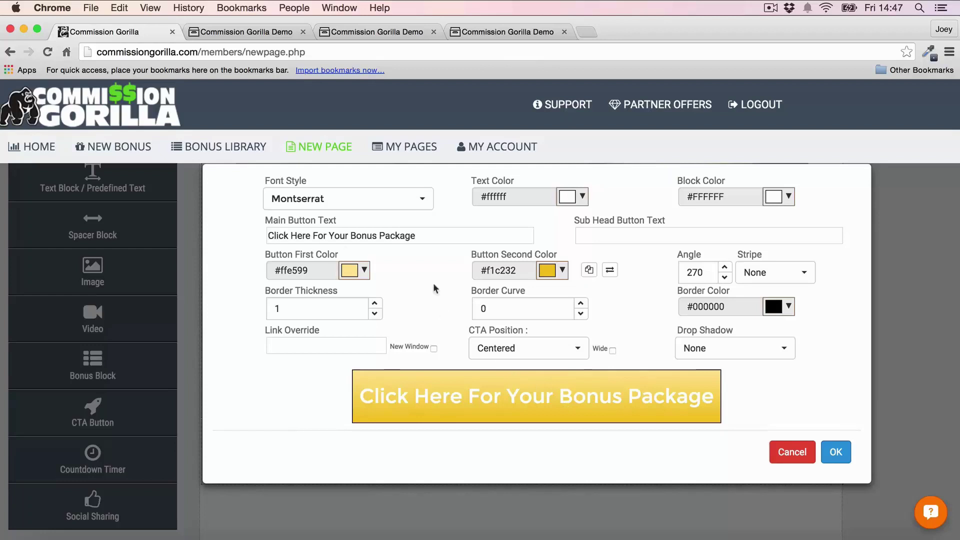
pyautogui.click(583, 197)
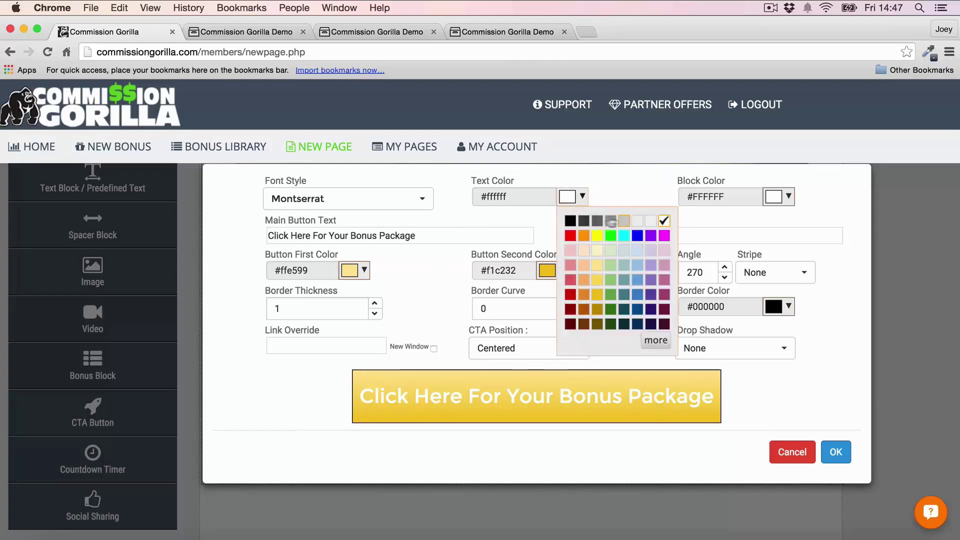
pyautogui.click(567, 222)
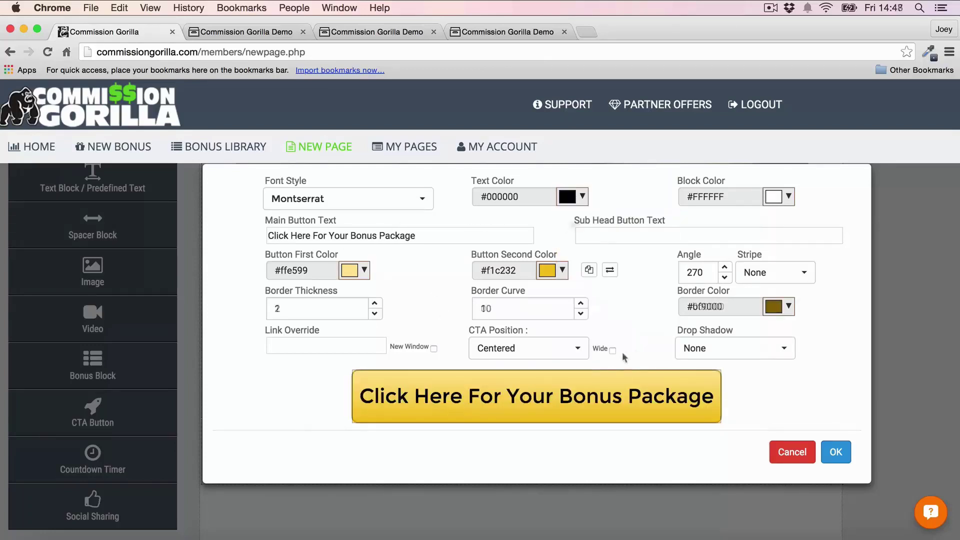
pyautogui.click(613, 350)
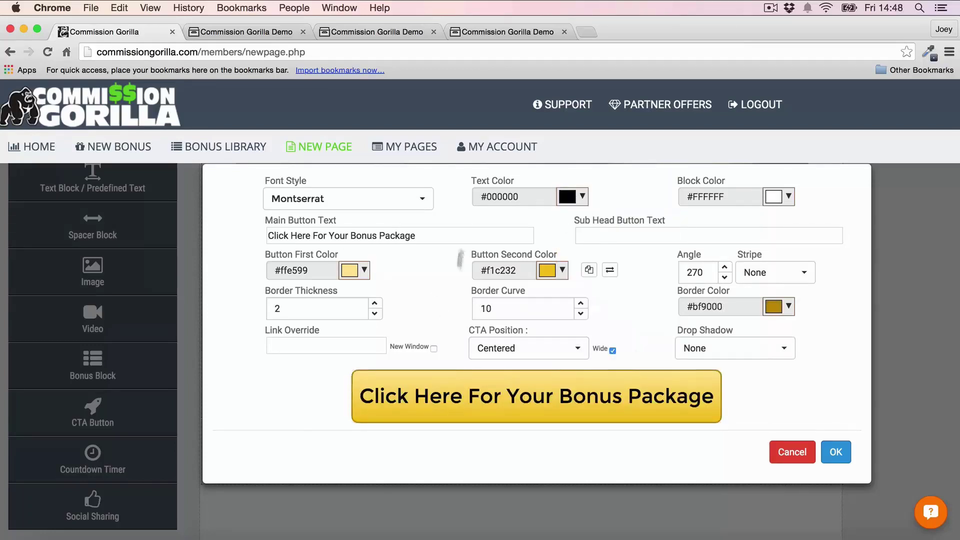
pyautogui.click(849, 451)
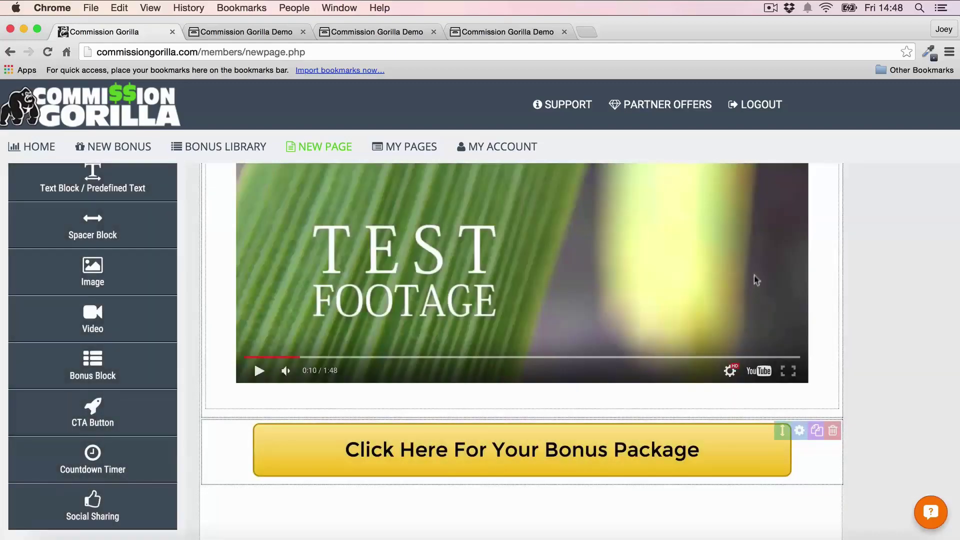
# Step: Set the video block's Block Color to orange
pyautogui.scroll(2, 774, 255)
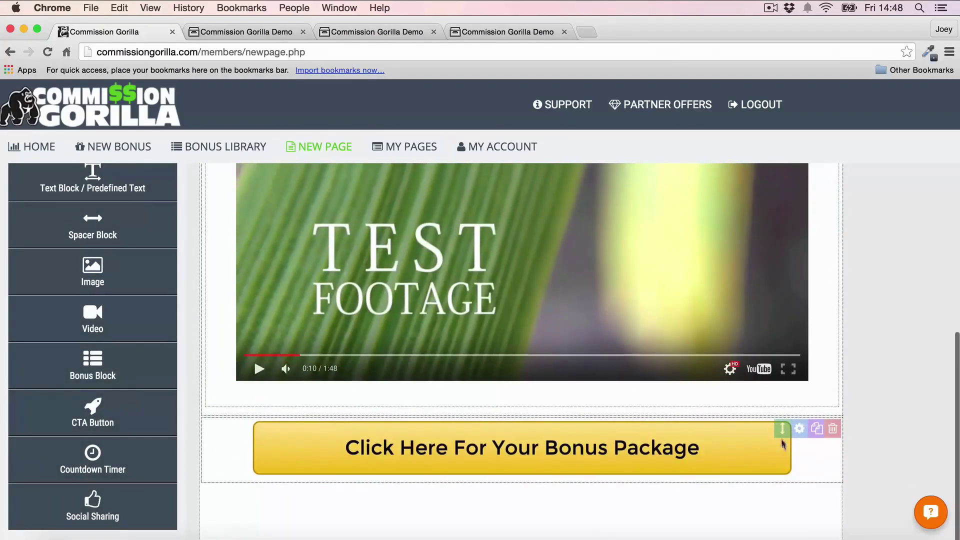
pyautogui.scroll(3, 737, 321)
pyautogui.scroll(5, 737, 321)
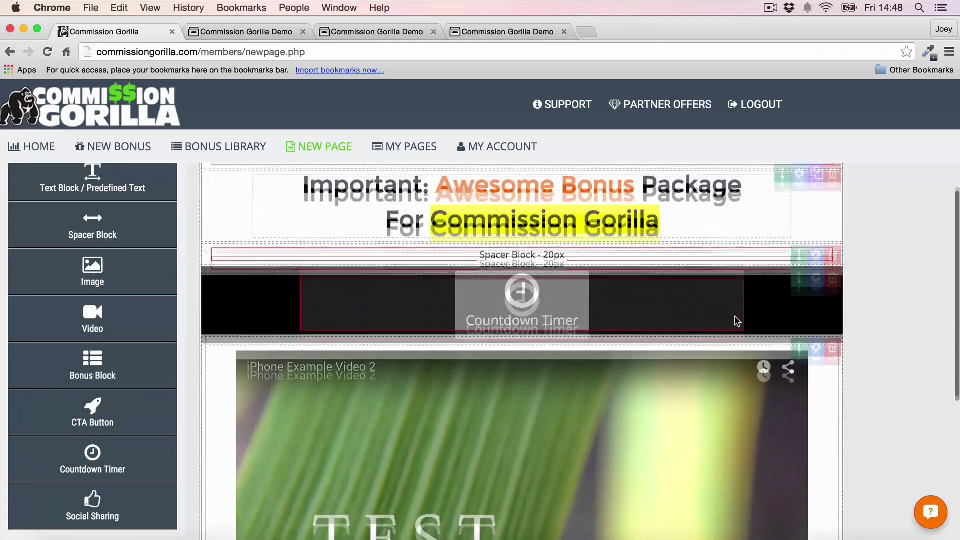
pyautogui.scroll(-2, 737, 321)
pyautogui.scroll(3, 858, 348)
pyautogui.scroll(3, 858, 349)
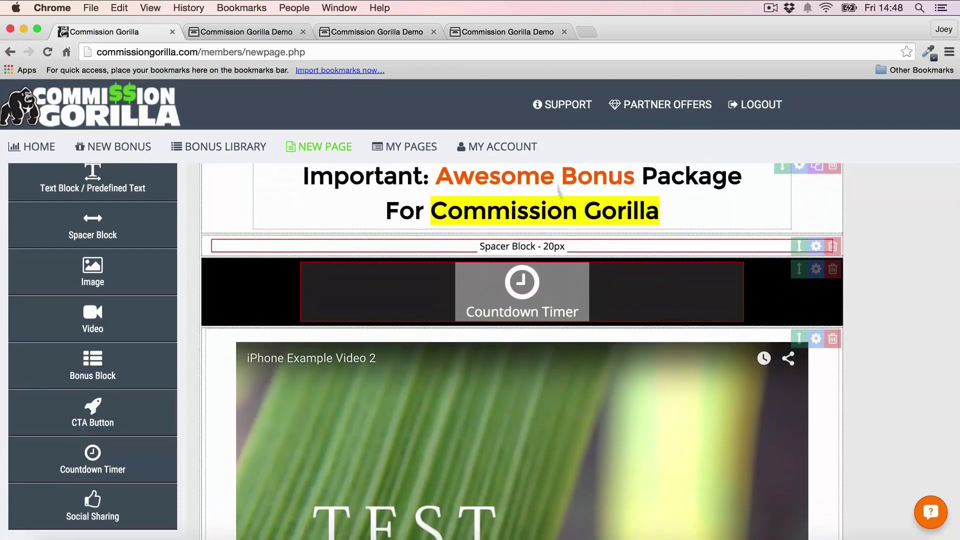
pyautogui.scroll(-2, 794, 320)
pyautogui.click(815, 289)
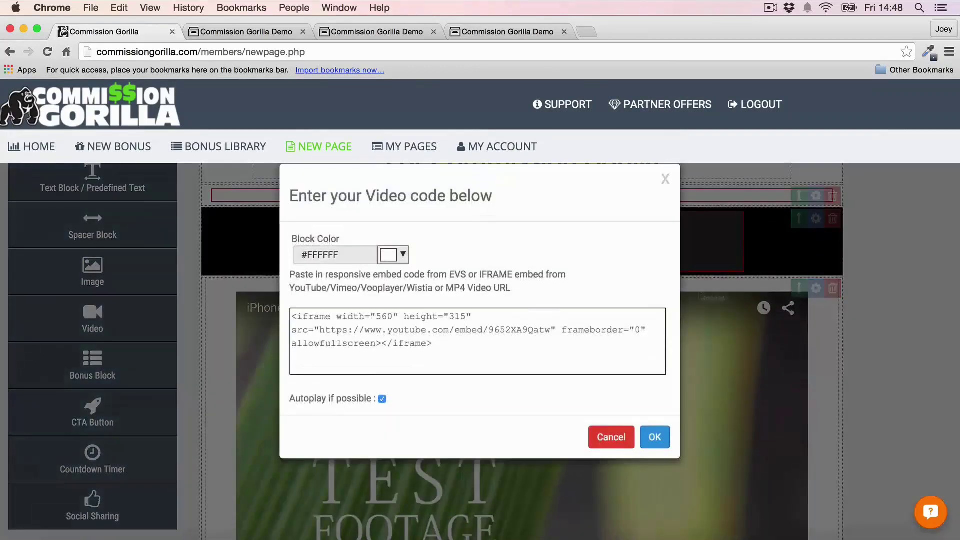
pyautogui.click(403, 256)
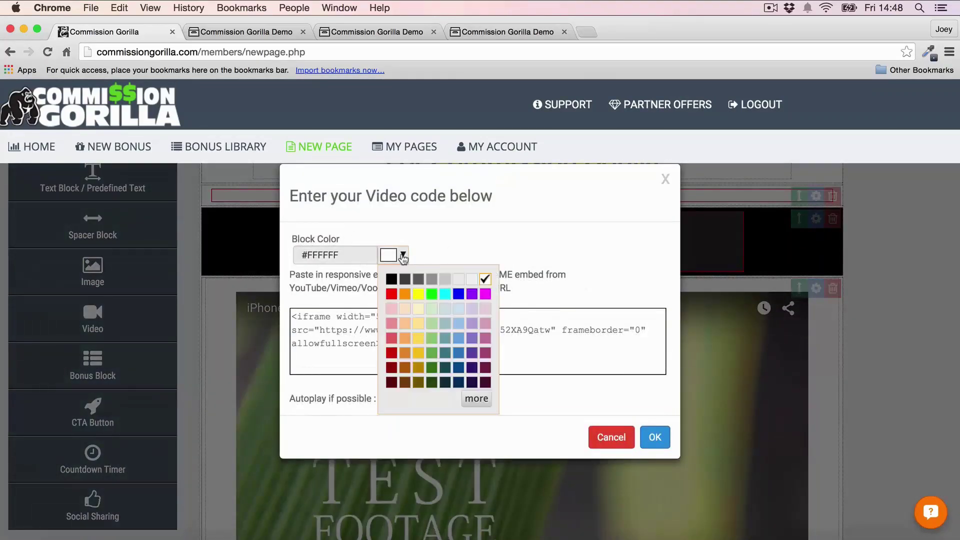
pyautogui.click(404, 292)
pyautogui.click(655, 437)
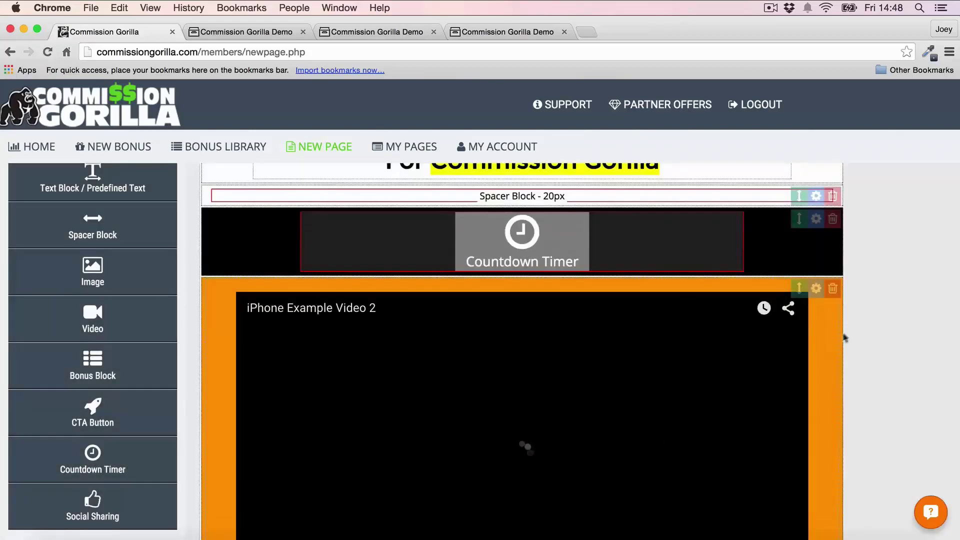
pyautogui.scroll(3, 865, 329)
pyautogui.scroll(-8, 865, 334)
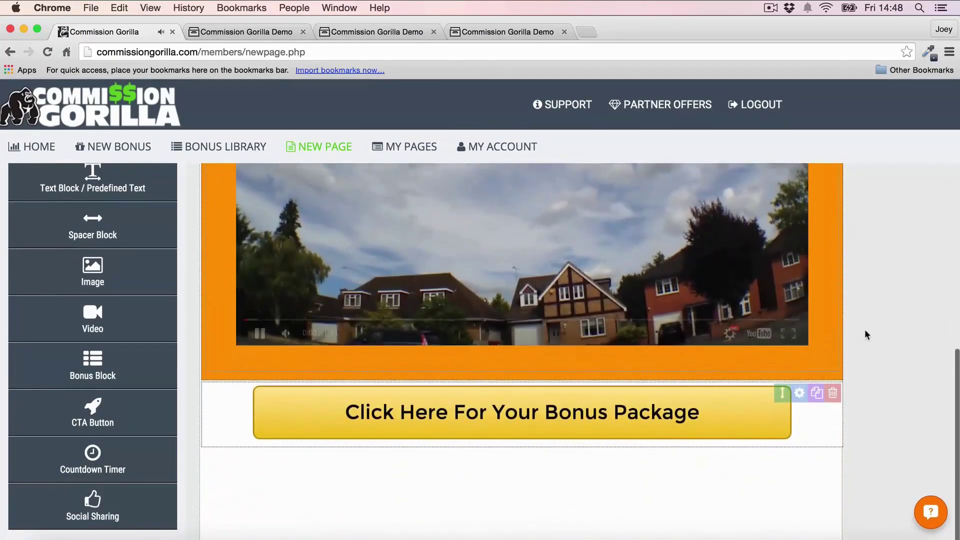
pyautogui.scroll(-1, 850, 295)
# Step: Set the CTA block's Block Color to orange
pyautogui.click(800, 348)
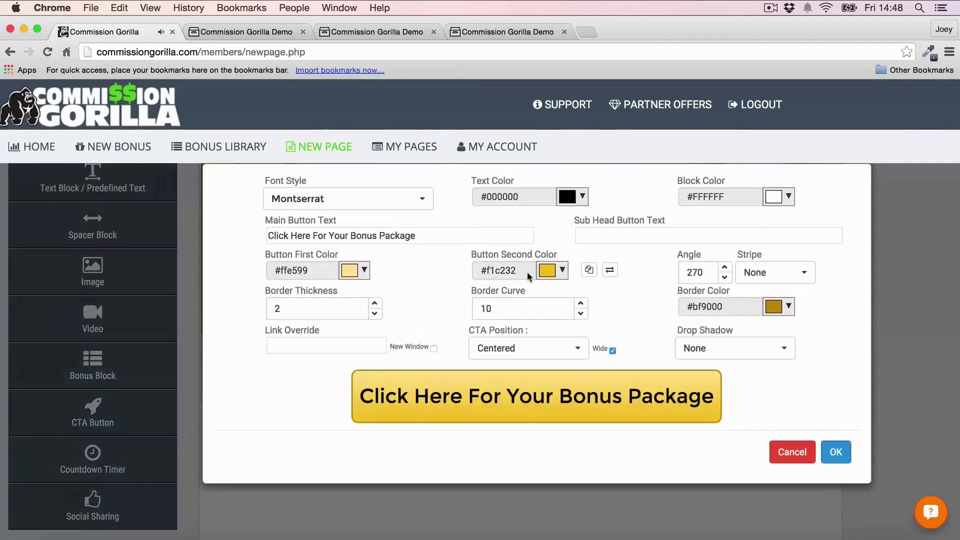
pyautogui.click(774, 198)
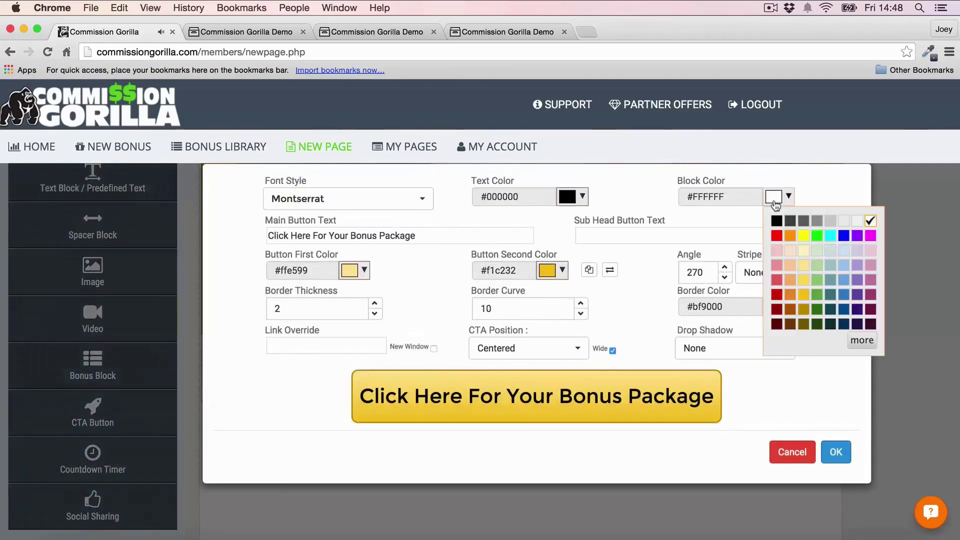
pyautogui.click(790, 236)
pyautogui.click(835, 451)
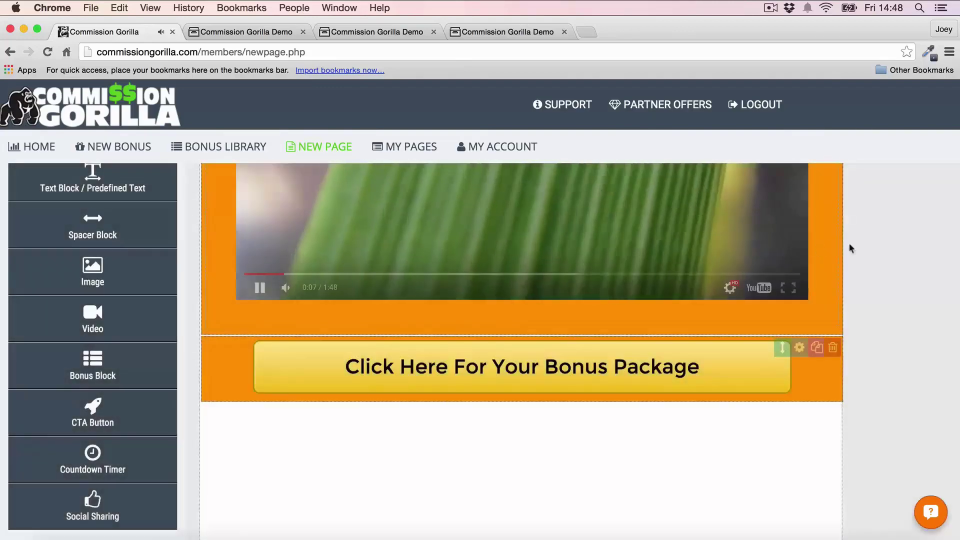
pyautogui.scroll(5, 844, 249)
pyautogui.scroll(-6, 789, 307)
pyautogui.scroll(1, 409, 327)
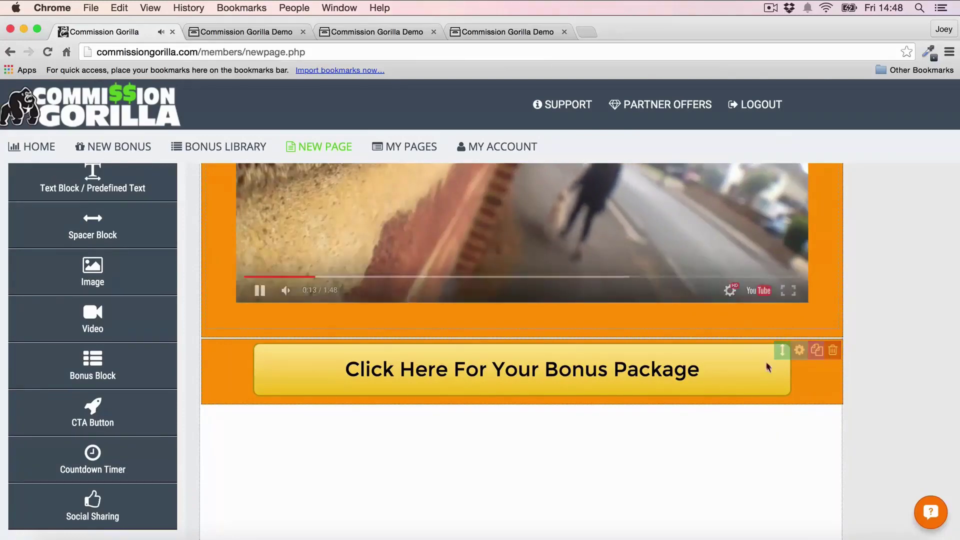
# Step: Reopen the CTA button's settings to recolour the bonus button blue
pyautogui.click(799, 350)
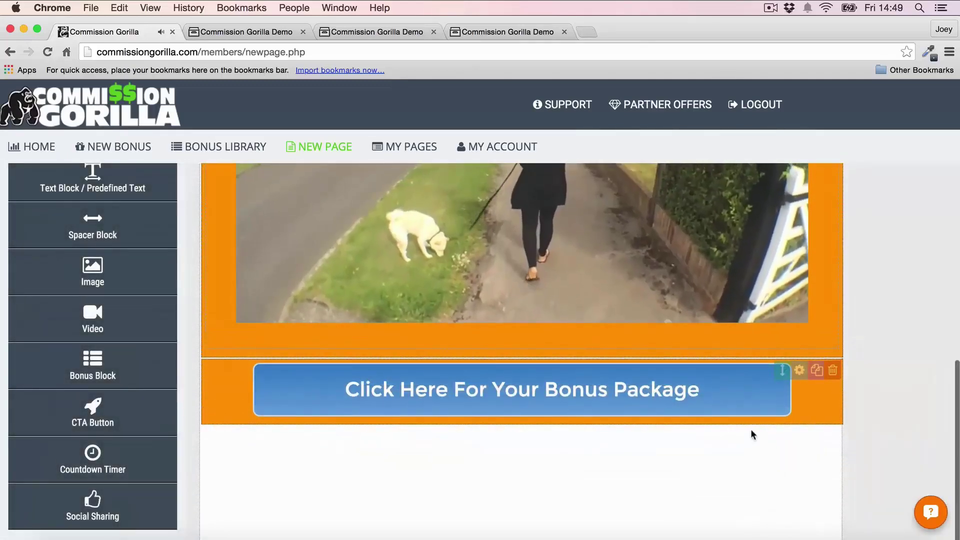
pyautogui.scroll(3, 751, 428)
pyautogui.scroll(4, 751, 429)
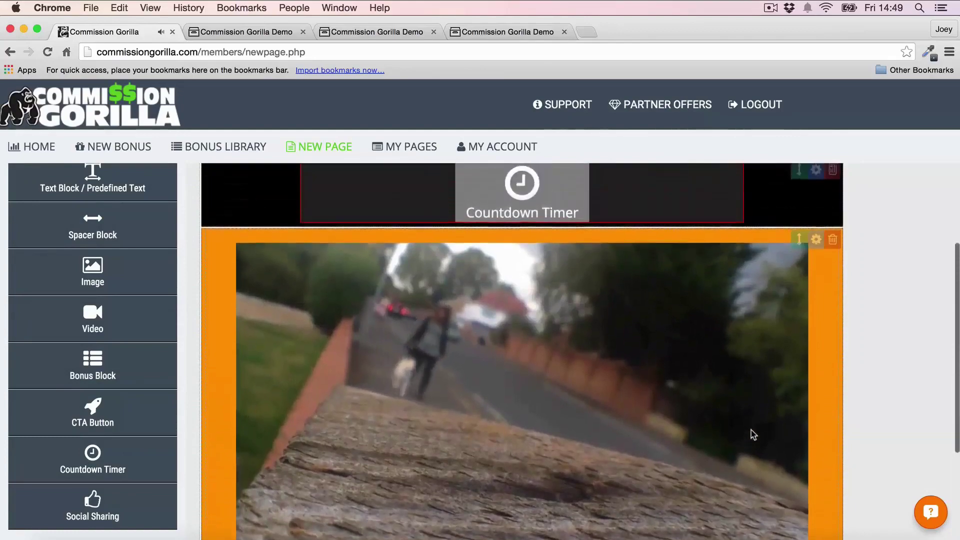
pyautogui.scroll(-2, 843, 253)
pyautogui.scroll(1, 843, 253)
pyautogui.scroll(2, 843, 258)
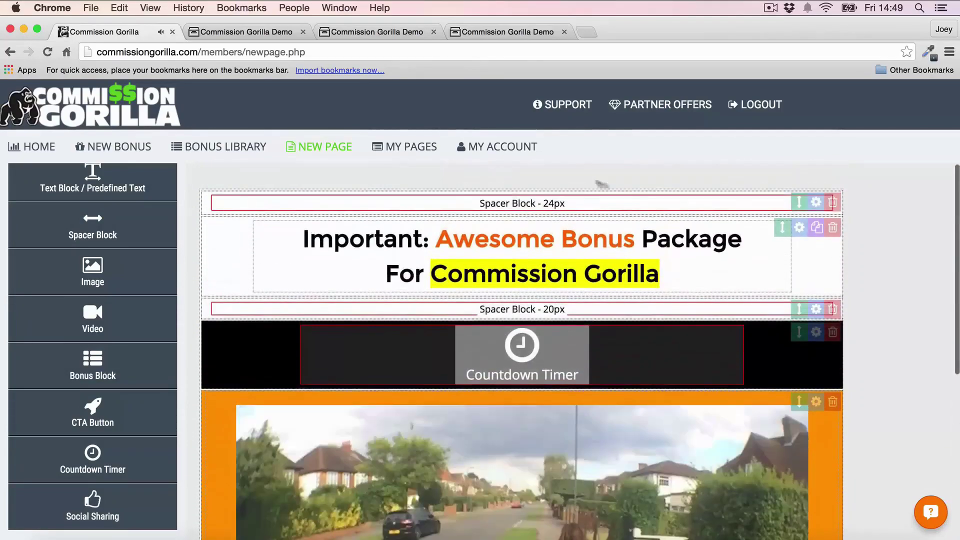
pyautogui.scroll(-1, 583, 285)
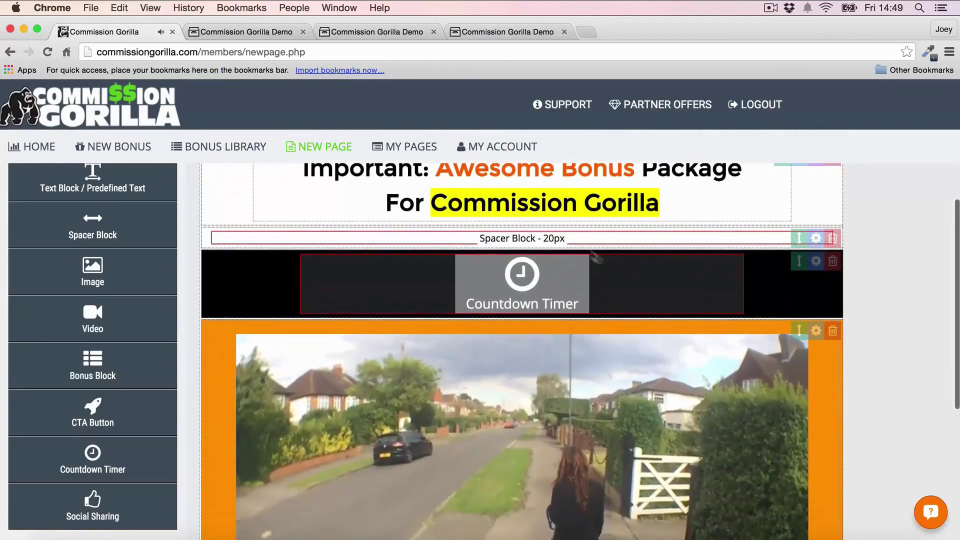
pyautogui.scroll(-2, 630, 270)
pyautogui.scroll(-5, 730, 312)
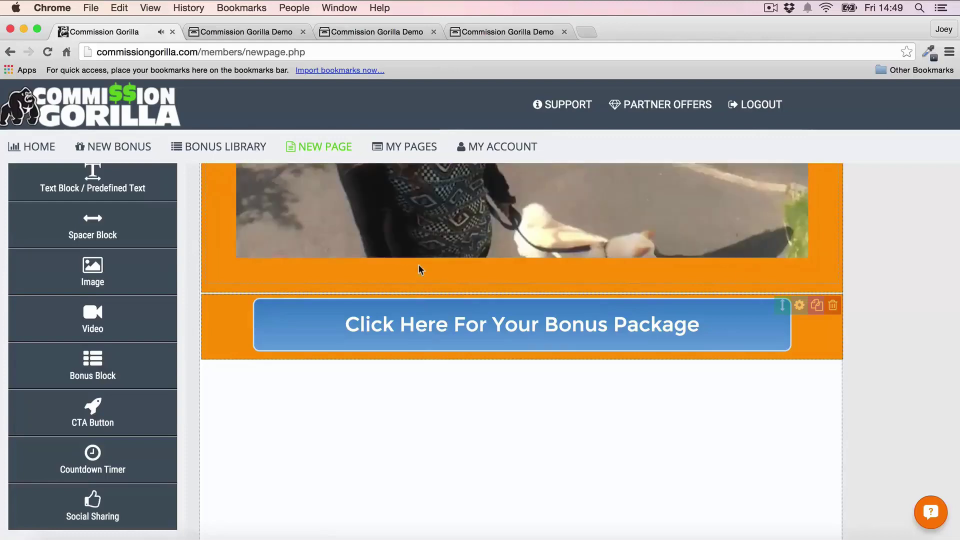
# Step: Add a bonus block below the CTA filled with the Bonus Example (Media Buying 101) bonus
pyautogui.click(95, 375)
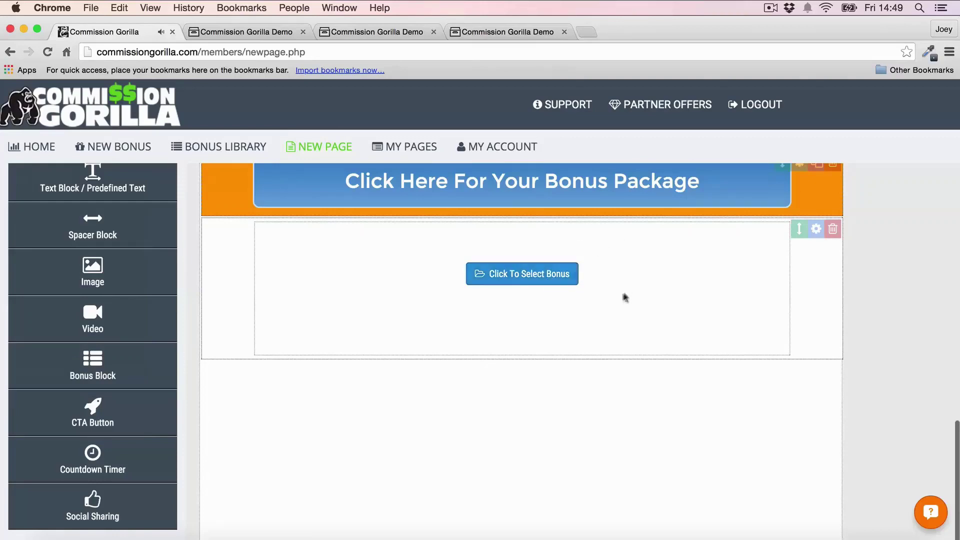
pyautogui.click(525, 274)
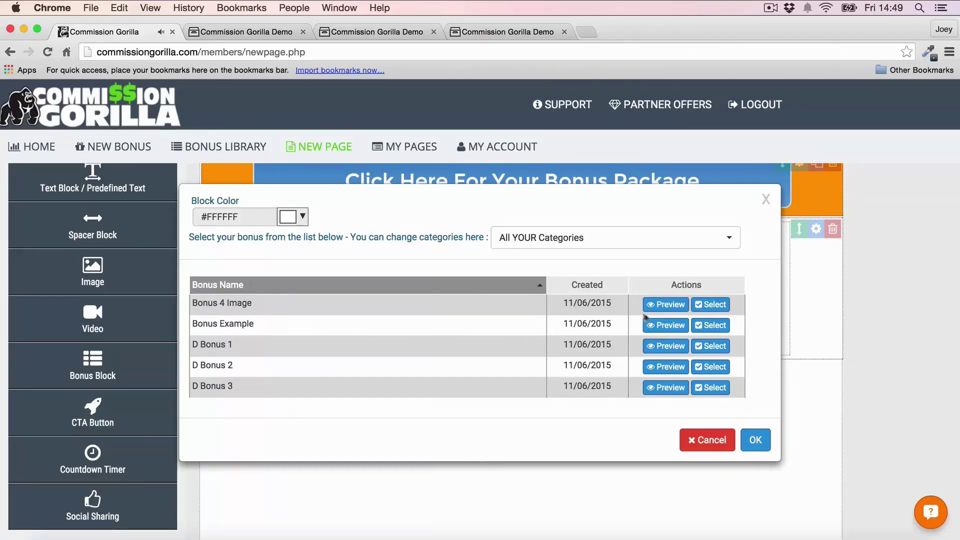
pyautogui.click(714, 326)
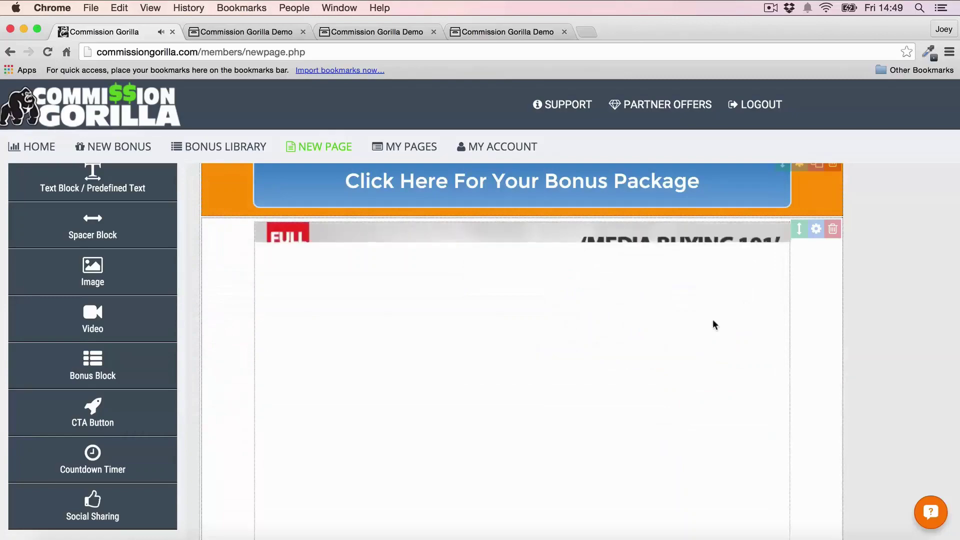
pyautogui.scroll(-3, 905, 284)
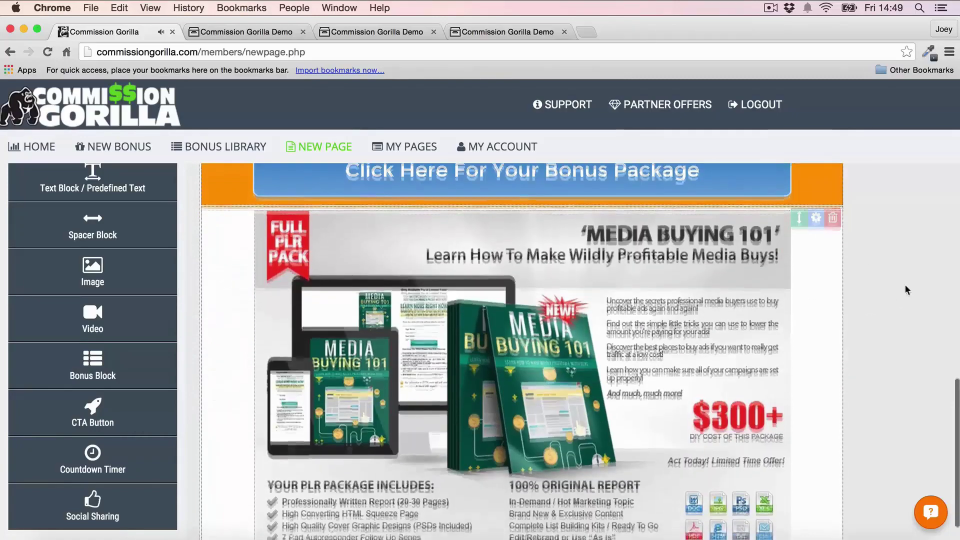
pyautogui.scroll(-5, 905, 286)
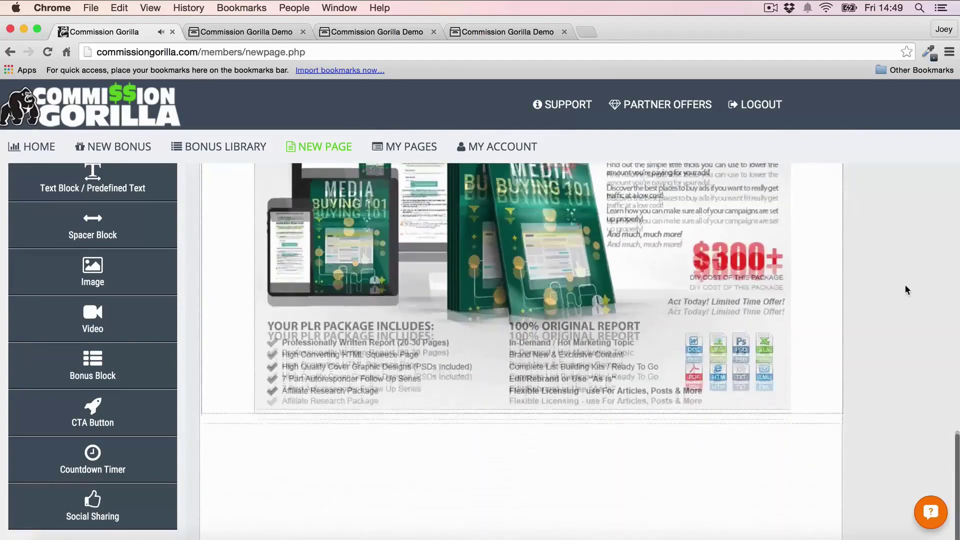
# Step: Add a second bonus block with the Bonus 4 Image blog affiliate-offers bonus
pyautogui.click(93, 365)
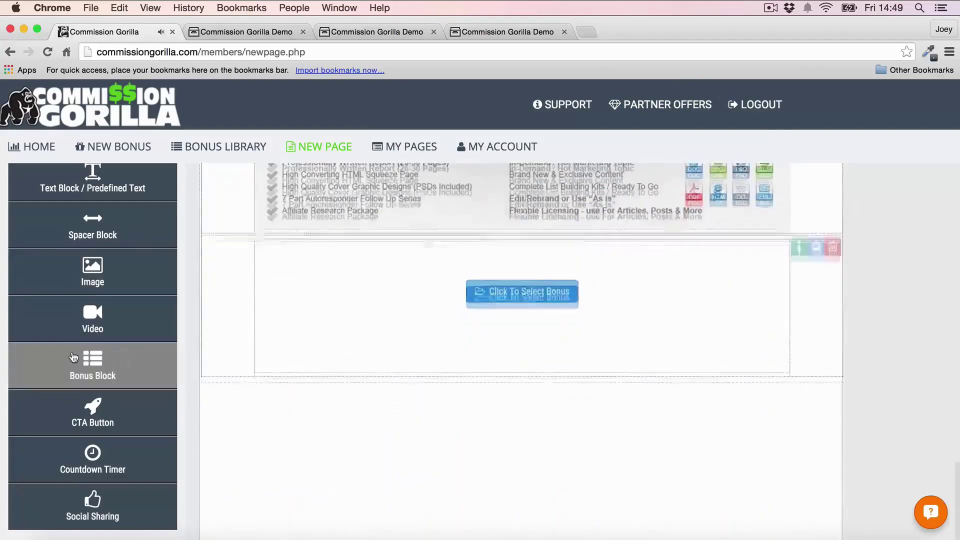
pyautogui.click(520, 283)
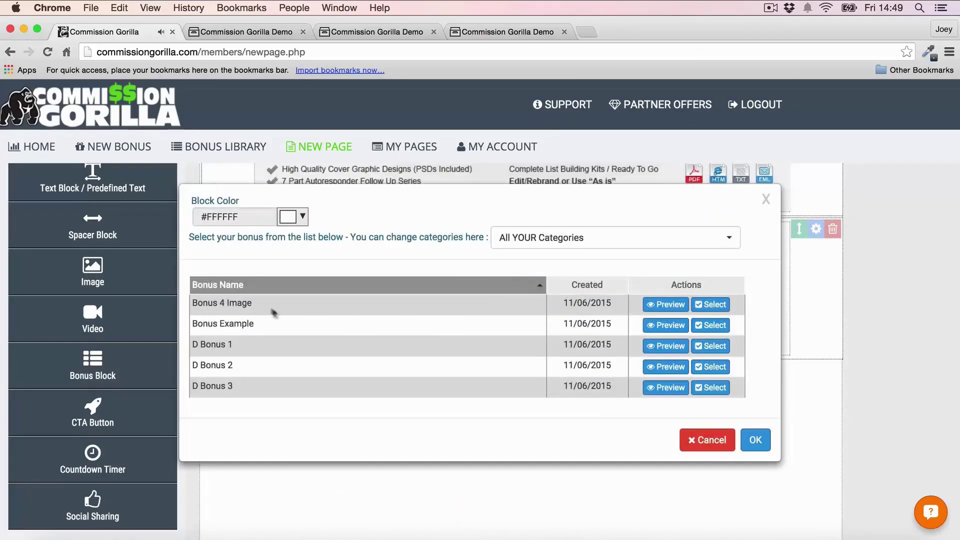
pyautogui.click(713, 306)
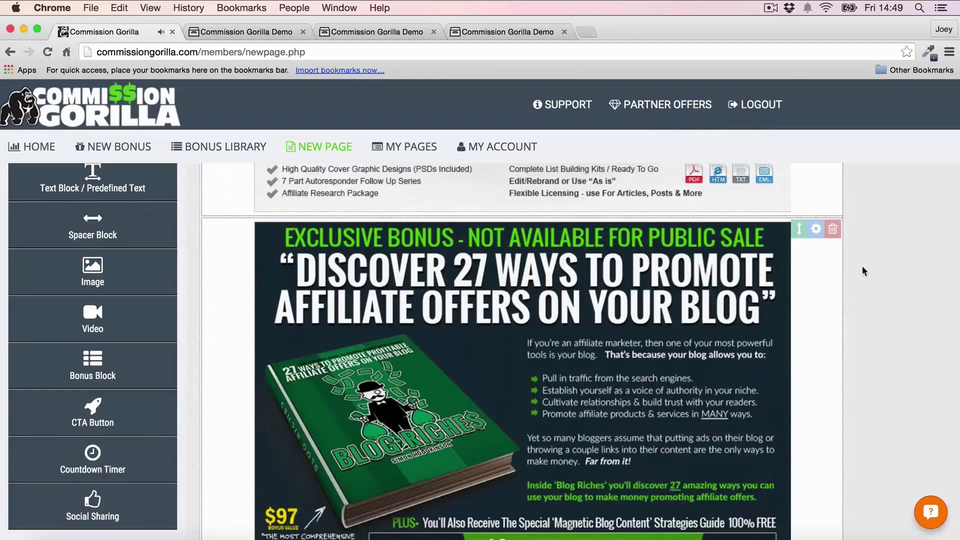
pyautogui.scroll(-3, 862, 265)
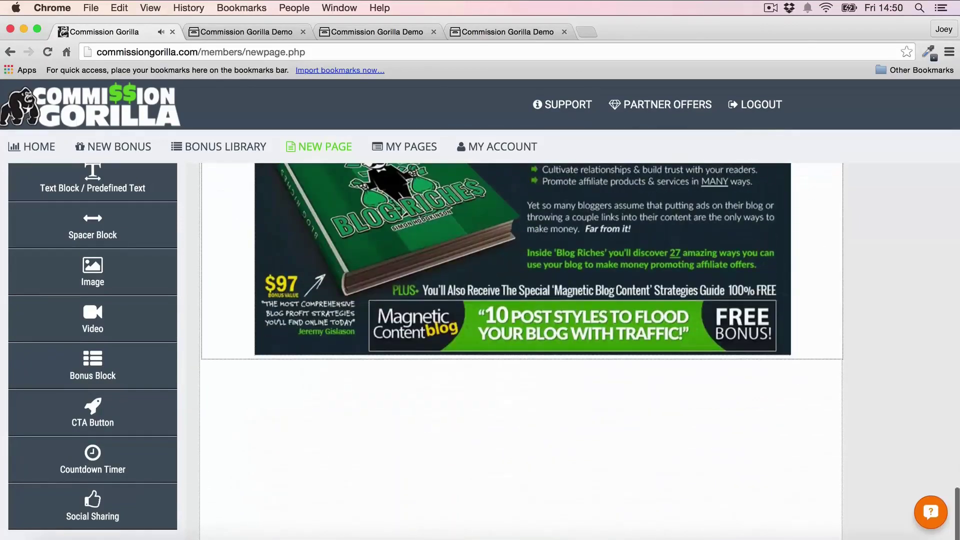
# Step: Add a third bonus block at the page bottom with the D Bonus 2 promo competition
pyautogui.moveTo(93, 365); pyautogui.dragTo(487, 282)
pyautogui.click(487, 280)
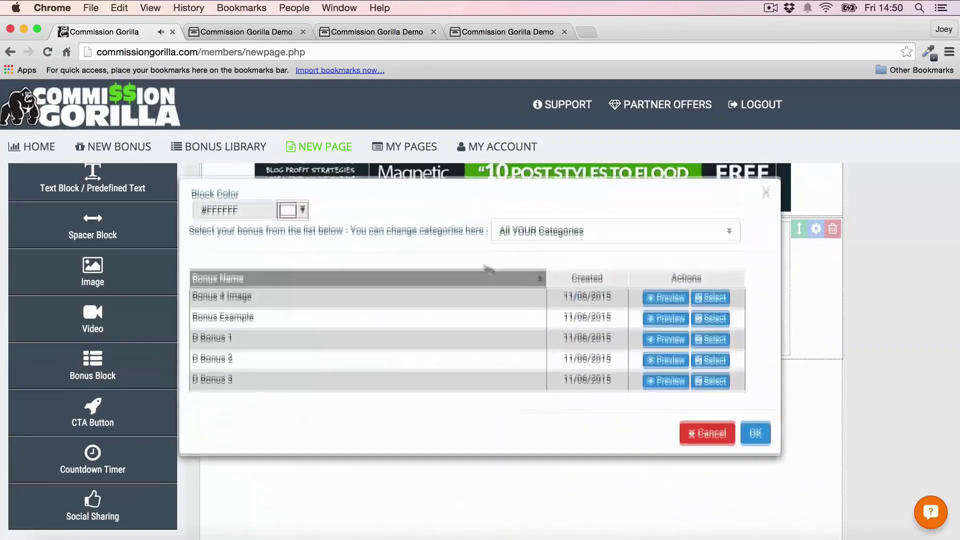
pyautogui.click(710, 366)
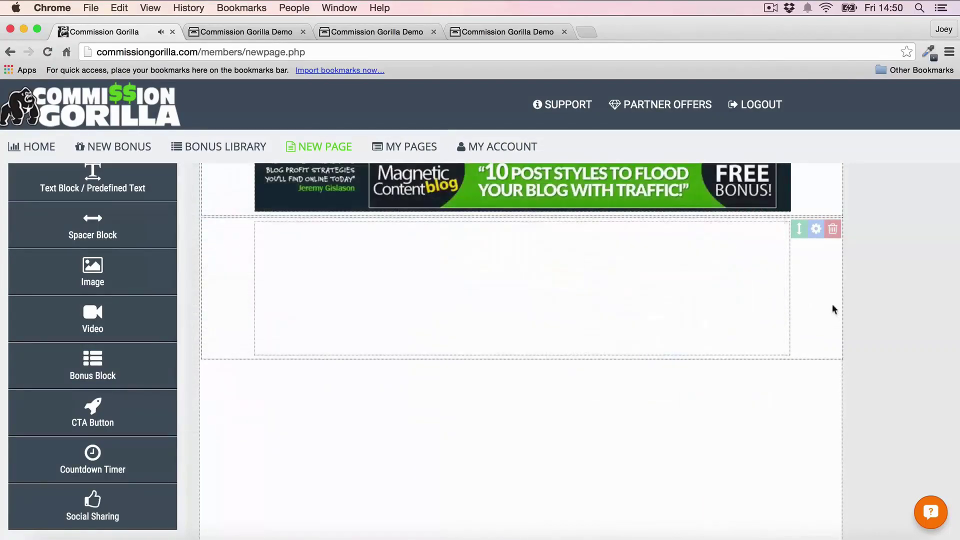
pyautogui.scroll(-5, 829, 302)
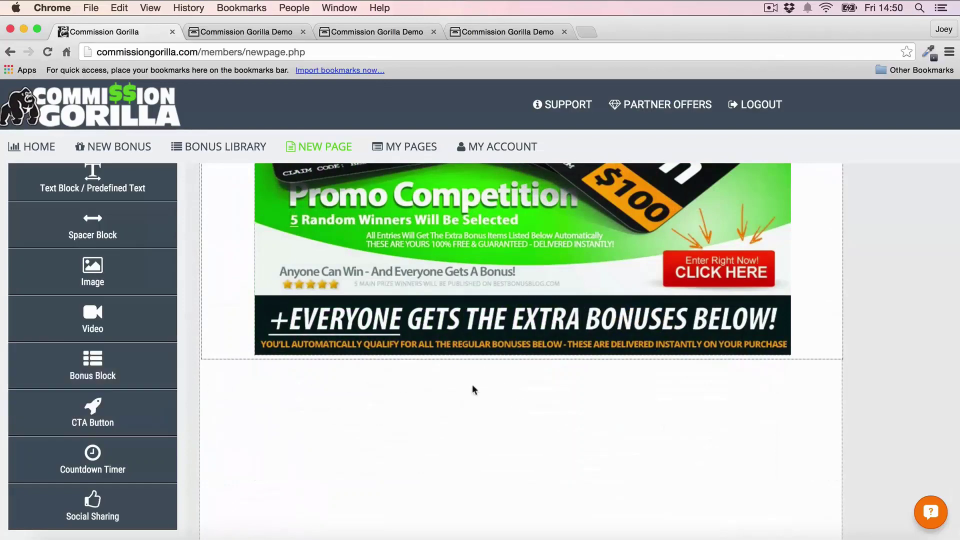
pyautogui.scroll(1, 428, 384)
pyautogui.scroll(-1, 428, 384)
# Step: Place a social share buttons block below the extra bonuses banner and reposition it
pyautogui.moveTo(95, 512); pyautogui.dragTo(324, 410)
pyautogui.moveTo(117, 518); pyautogui.dragTo(440, 400)
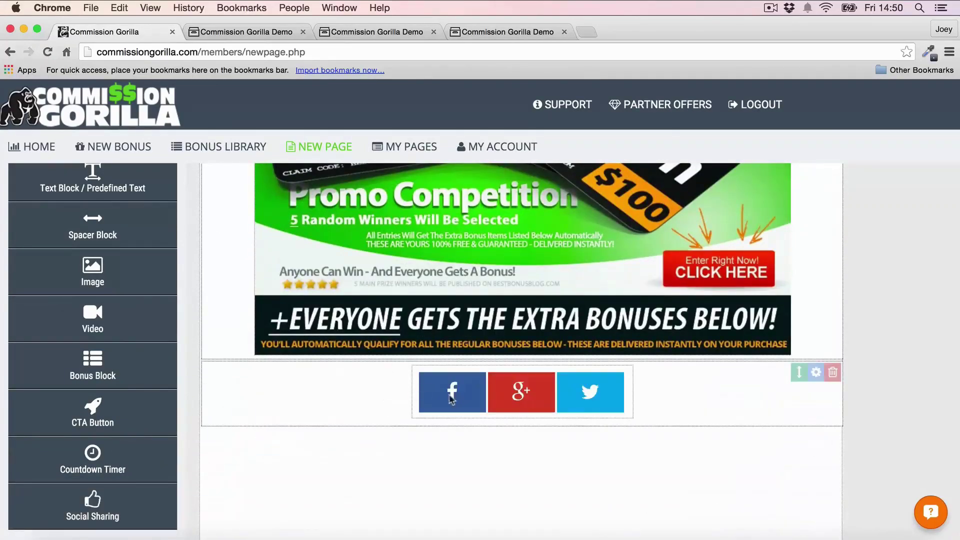
pyautogui.click(817, 373)
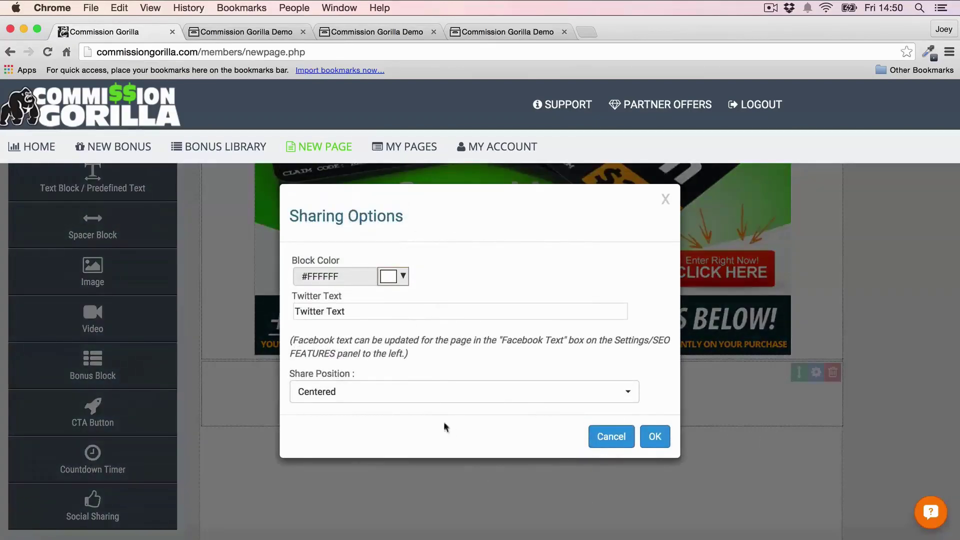
pyautogui.click(610, 440)
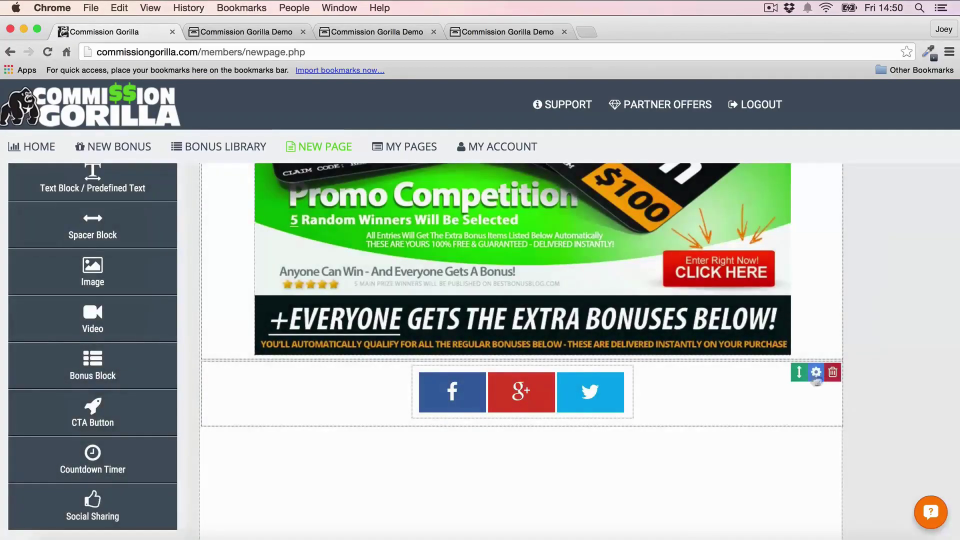
pyautogui.moveTo(799, 372); pyautogui.dragTo(795, 411)
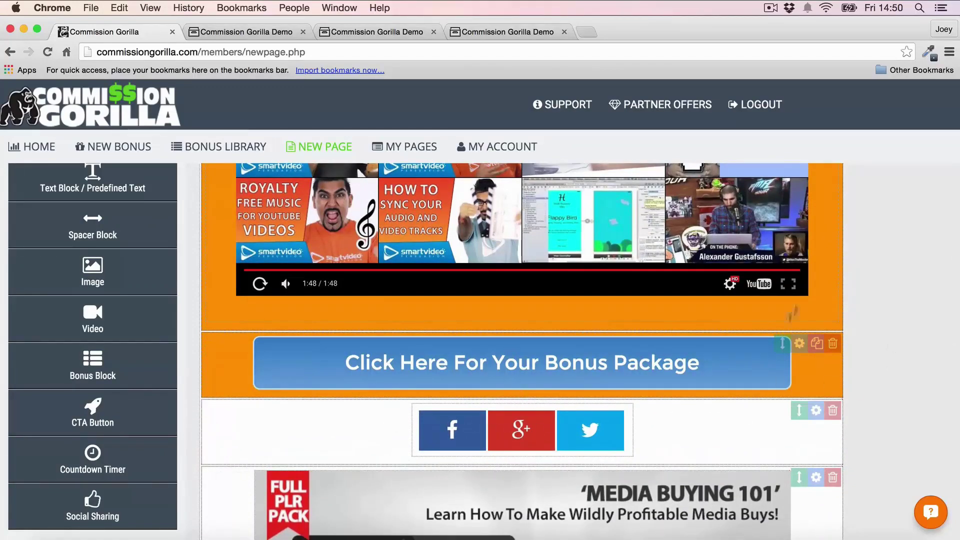
pyautogui.scroll(-5, 810, 247)
pyautogui.scroll(4, 809, 255)
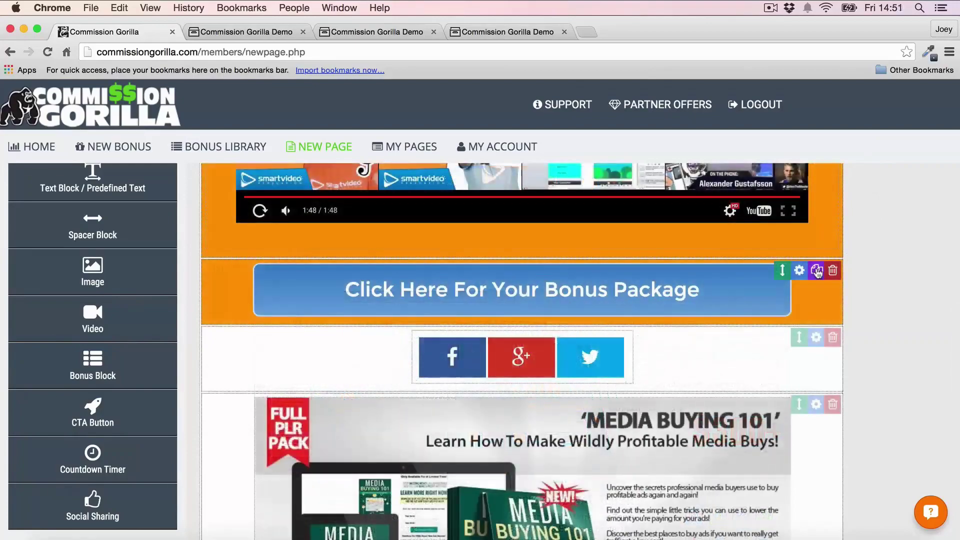
# Step: Duplicate the blue bonus package button block and move the copy further down the page
pyautogui.click(817, 272)
pyautogui.moveTo(782, 336); pyautogui.dragTo(786, 414)
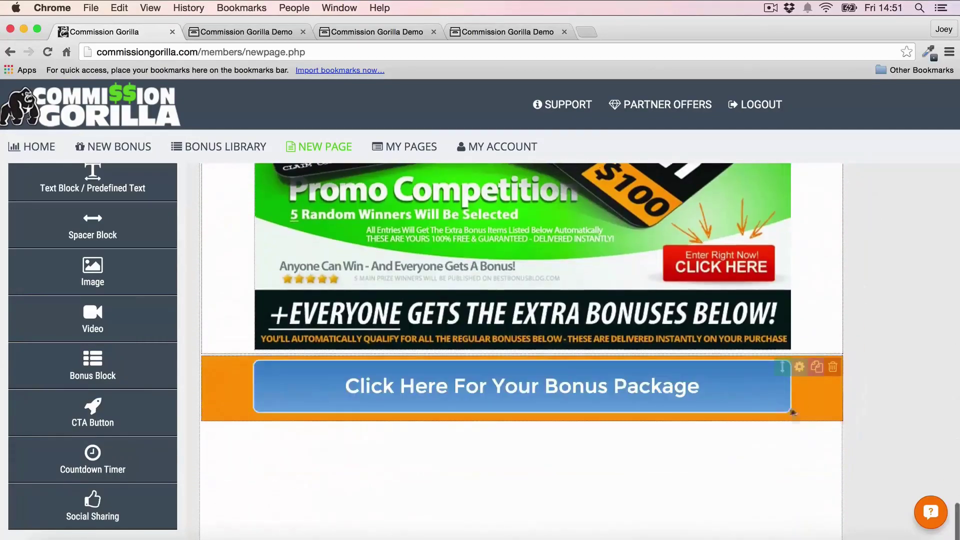
pyautogui.scroll(10, 525, 270)
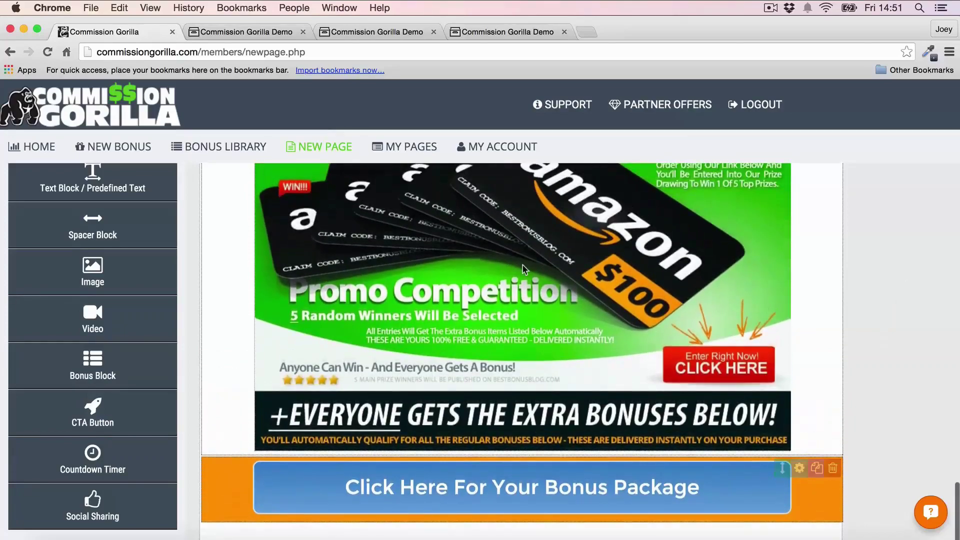
pyautogui.scroll(15, 524, 270)
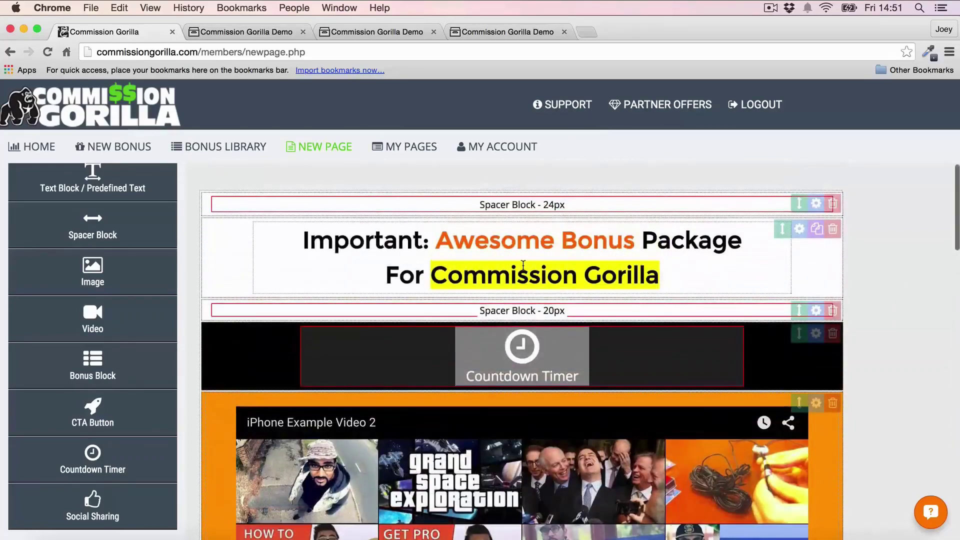
pyautogui.scroll(3, 92, 235)
# Step: Save the bonus page, view its hosted Bonus Page URL, then close the link dialog
pyautogui.click(84, 189)
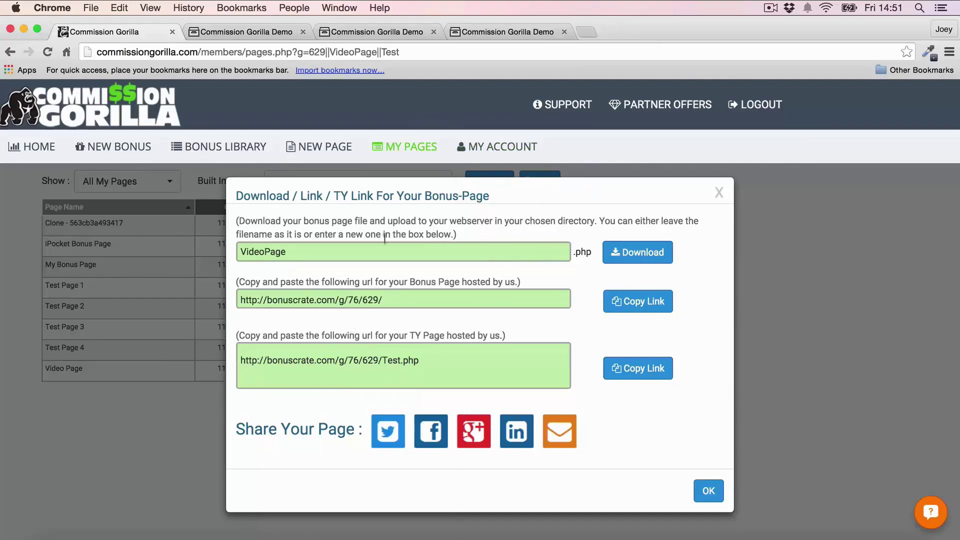
pyautogui.moveTo(409, 303); pyautogui.dragTo(174, 298)
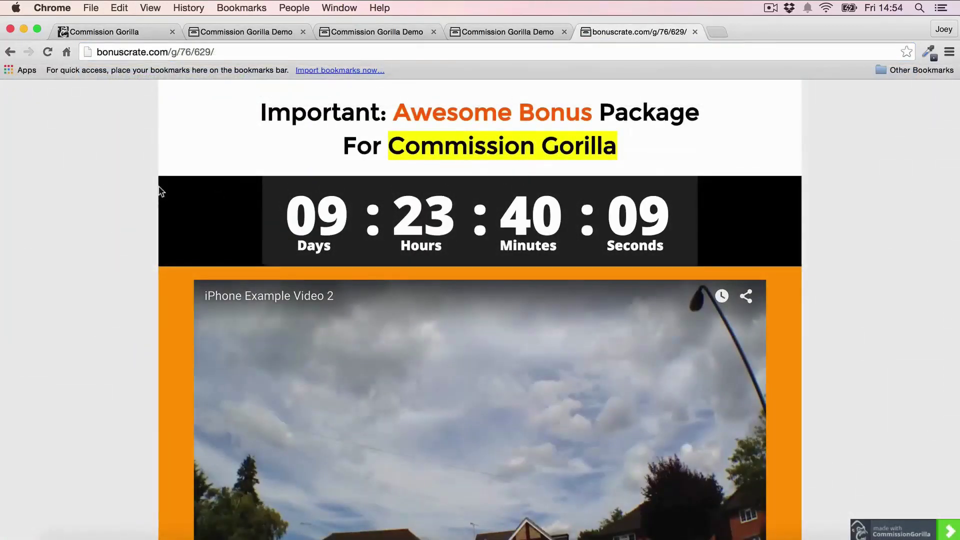
pyautogui.scroll(-2, 160, 192)
pyautogui.scroll(2, 489, 140)
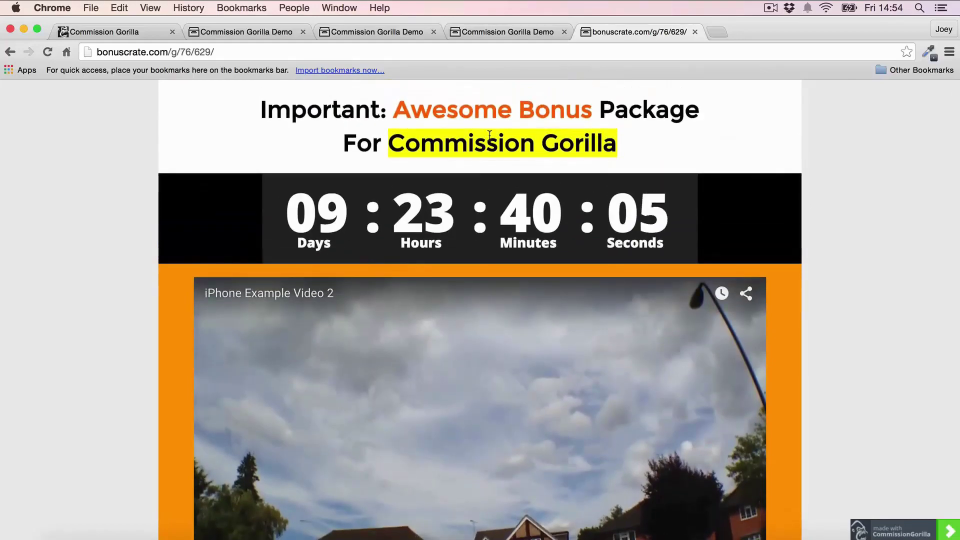
pyautogui.click(694, 31)
pyautogui.click(119, 33)
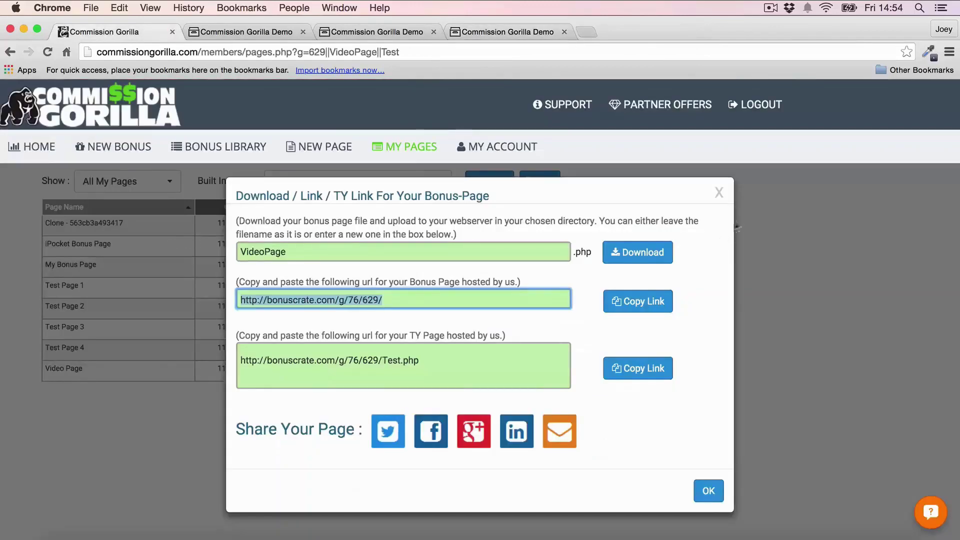
pyautogui.click(720, 190)
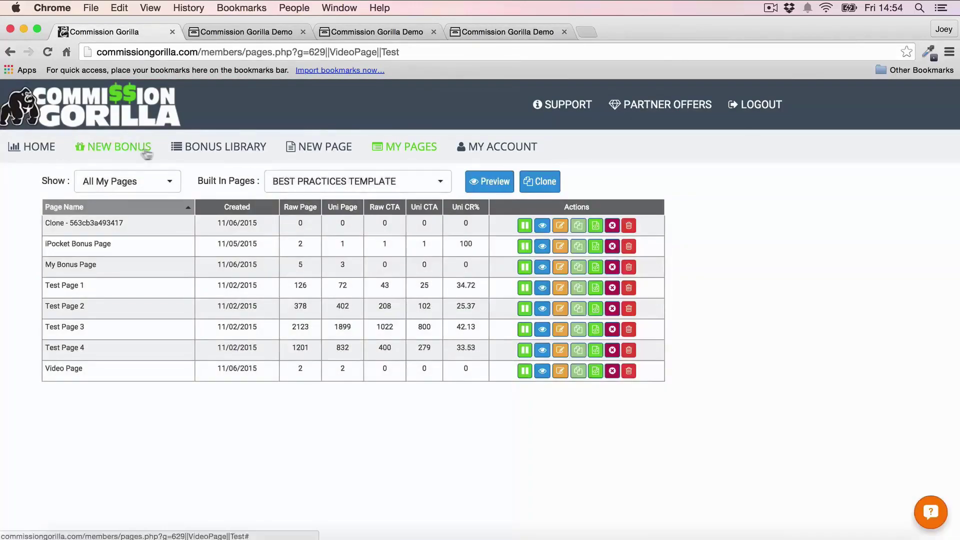
# Step: Start a new bonus page and expand the PRO FEATURES list in the sidebar
pyautogui.click(348, 149)
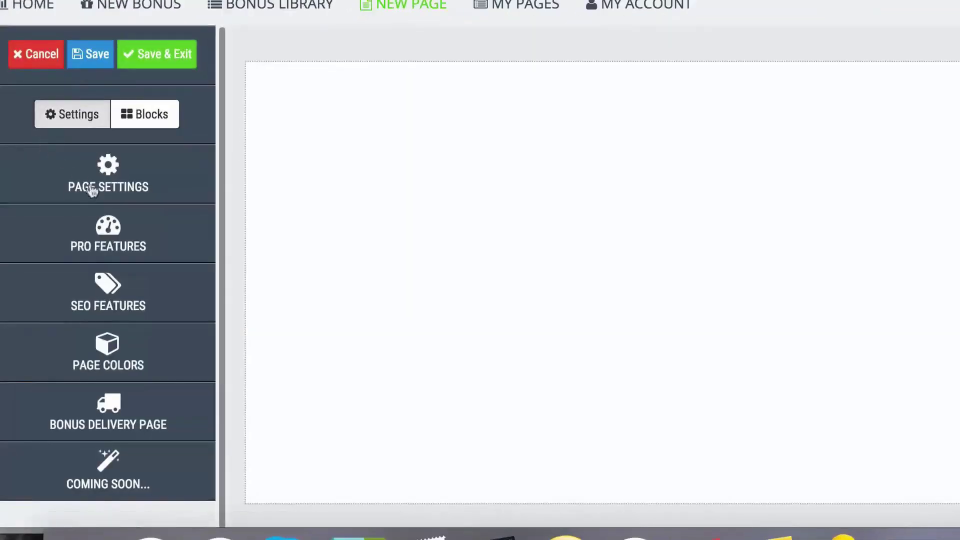
pyautogui.click(96, 321)
pyautogui.scroll(-2, 145, 159)
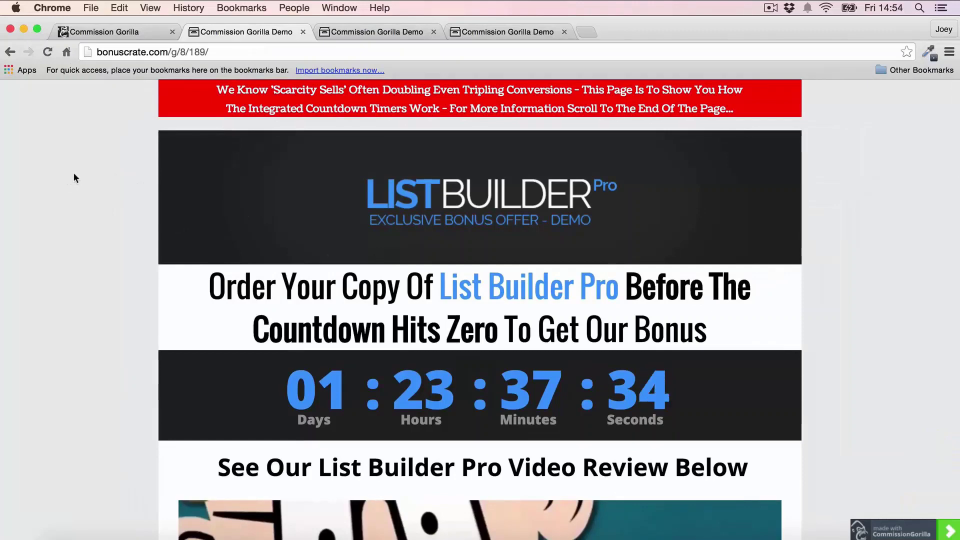
pyautogui.scroll(-3, 74, 175)
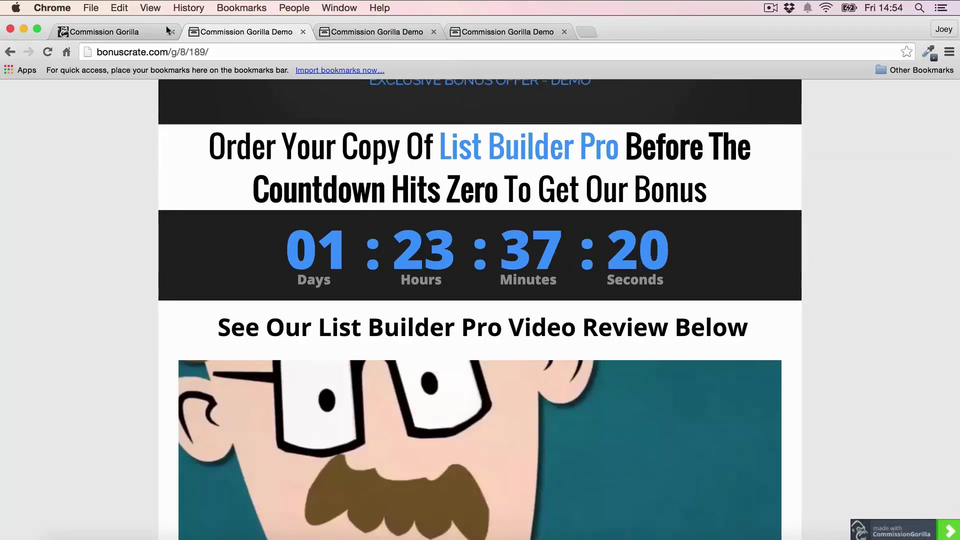
# Step: Go back to the editor, then open and scroll through the Exit Redirect demo page
pyautogui.click(108, 29)
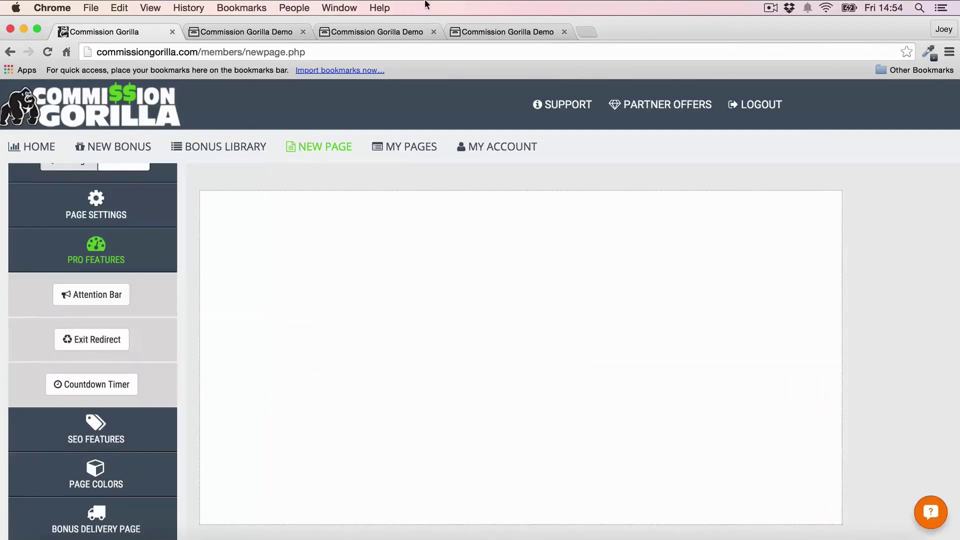
pyautogui.click(500, 31)
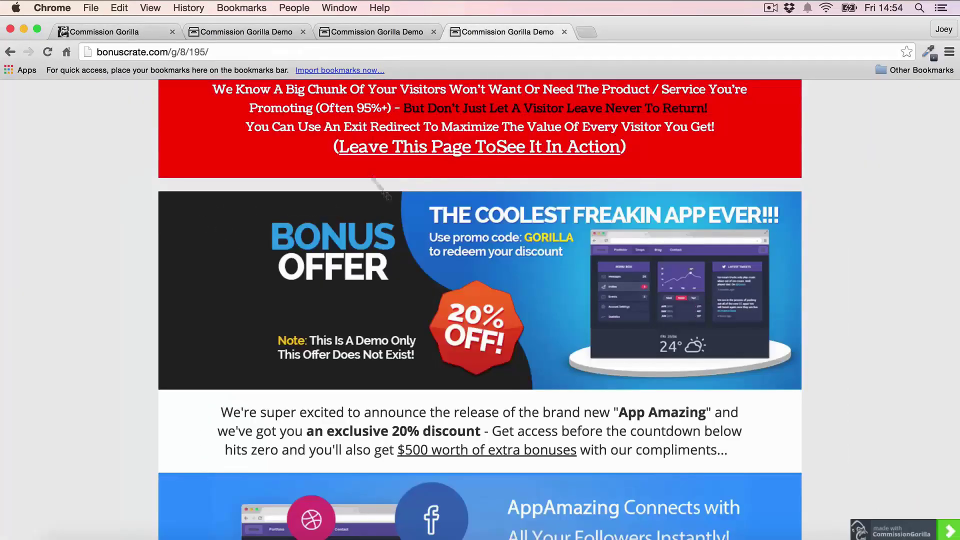
pyautogui.scroll(-3, 781, 167)
pyautogui.scroll(-15, 782, 171)
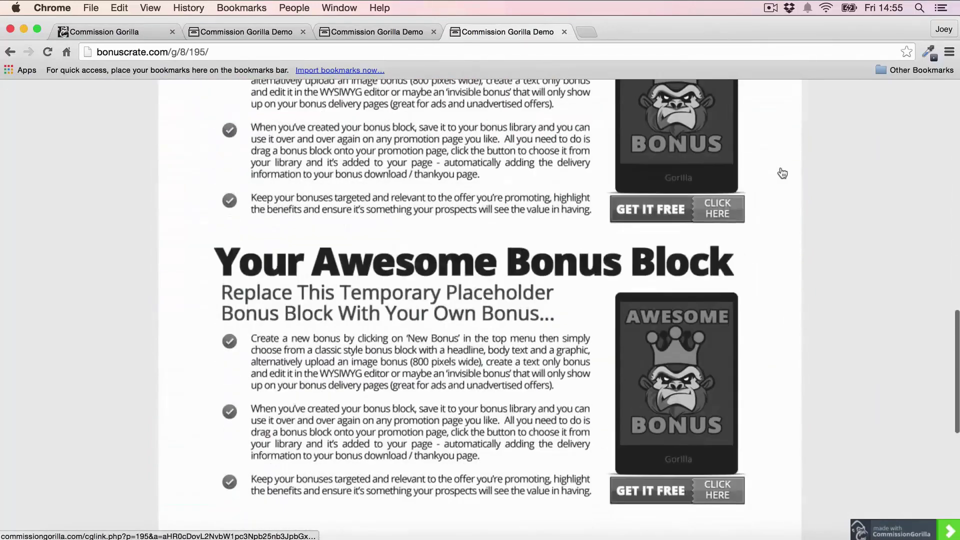
pyautogui.scroll(-8, 480, 254)
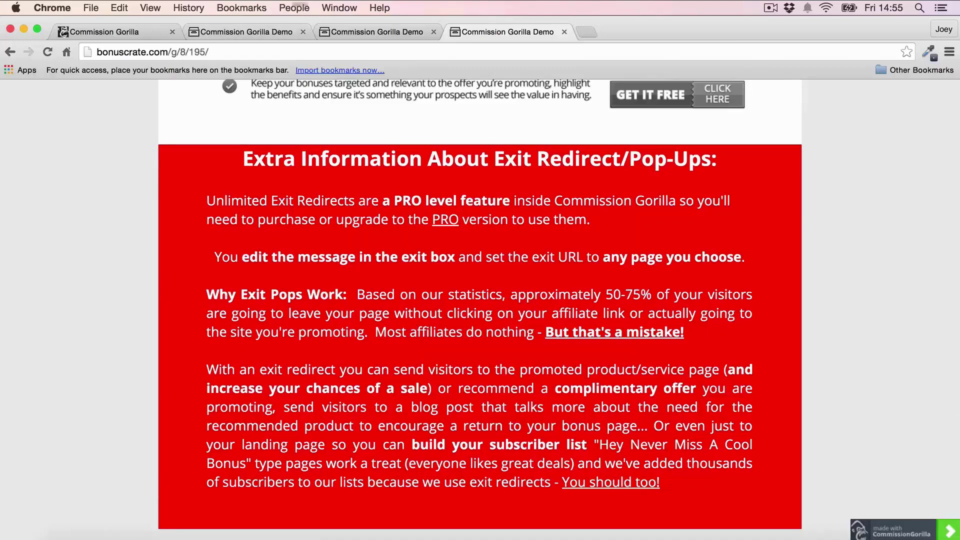
# Step: Trigger the demo's leave warning, choose Stay on this Page, and return to the editor
pyautogui.click(565, 31)
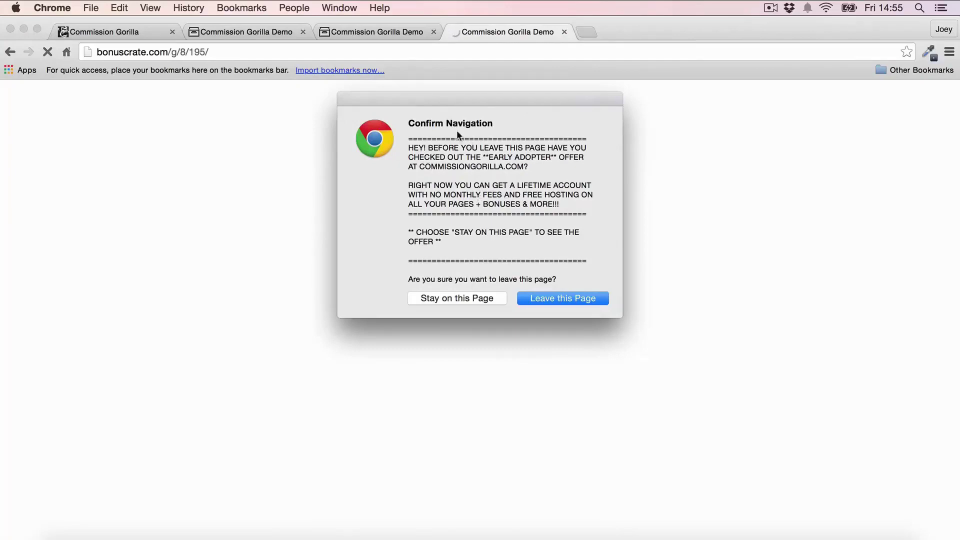
pyautogui.click(462, 298)
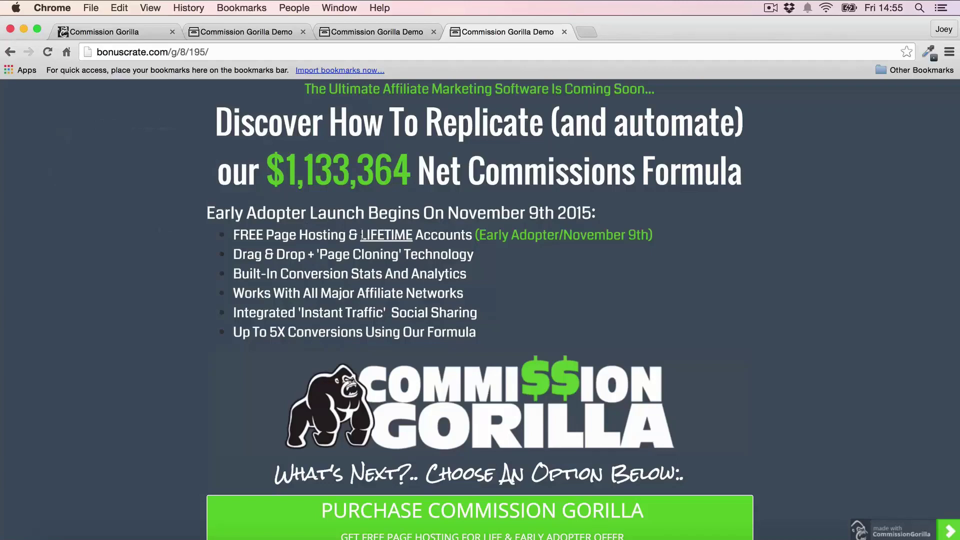
pyautogui.click(110, 32)
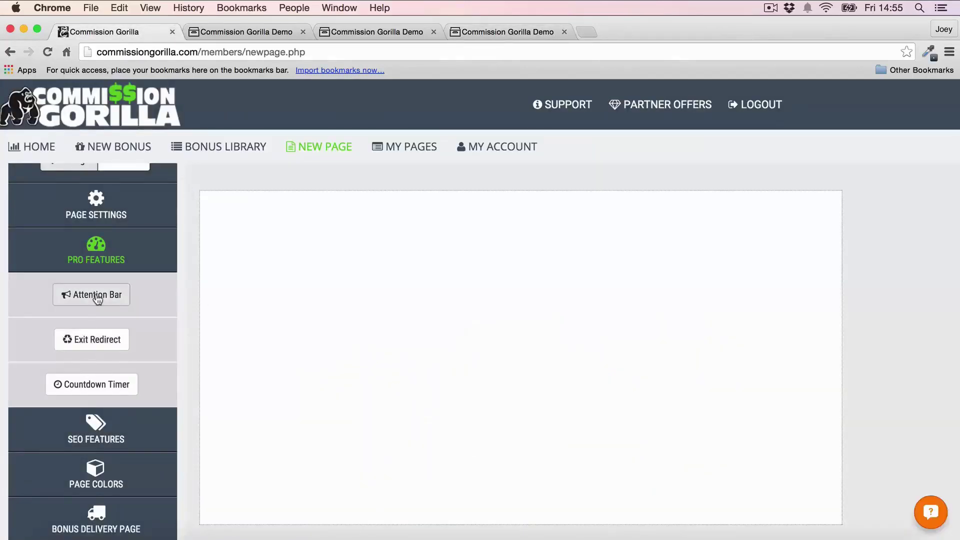
# Step: Scroll the Attention Bar demo page until the bar appears, then close two demo tabs
pyautogui.click(382, 34)
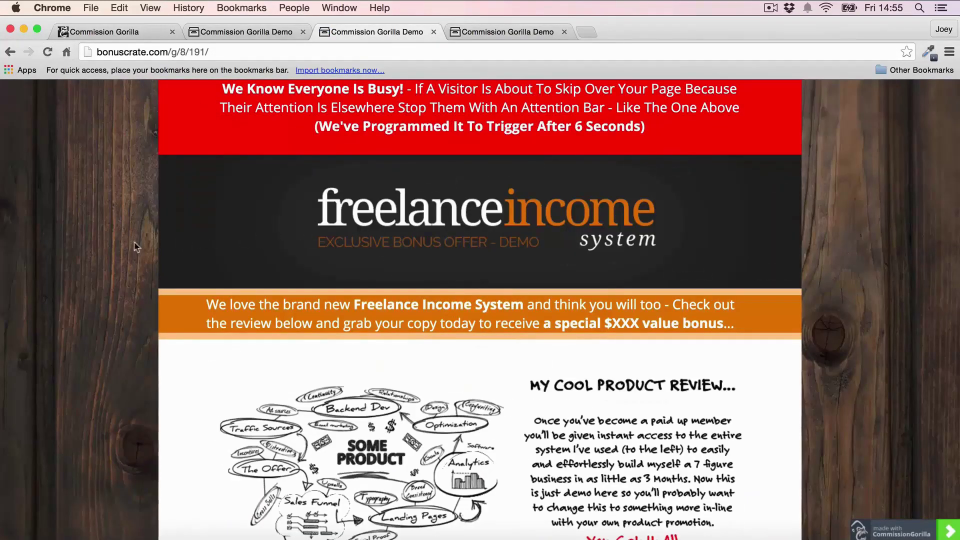
pyautogui.scroll(-5, 86, 250)
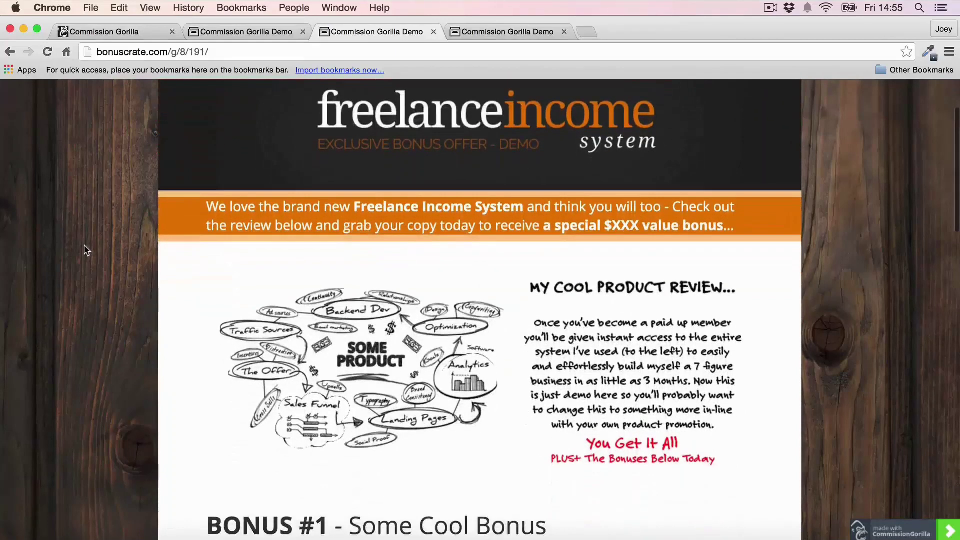
pyautogui.scroll(5, 86, 250)
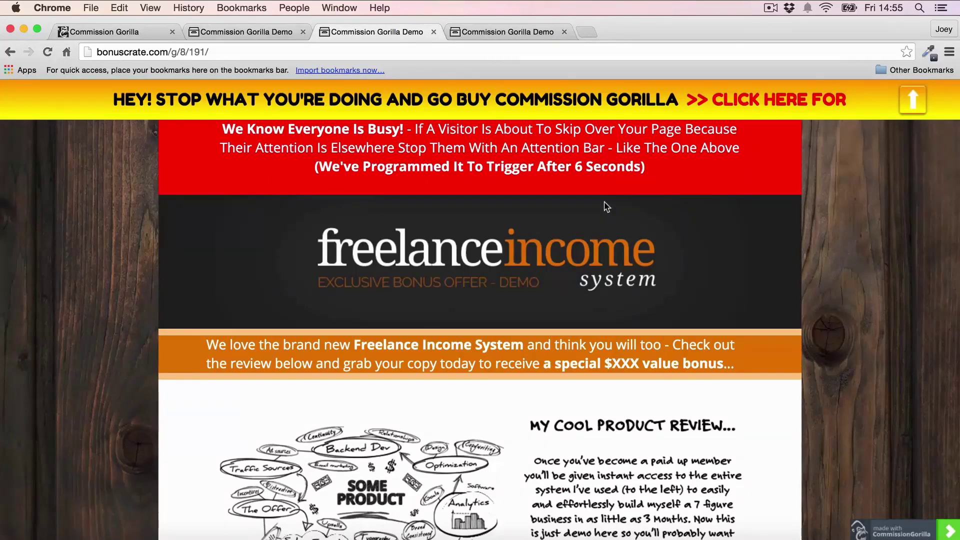
pyautogui.scroll(-20, 595, 242)
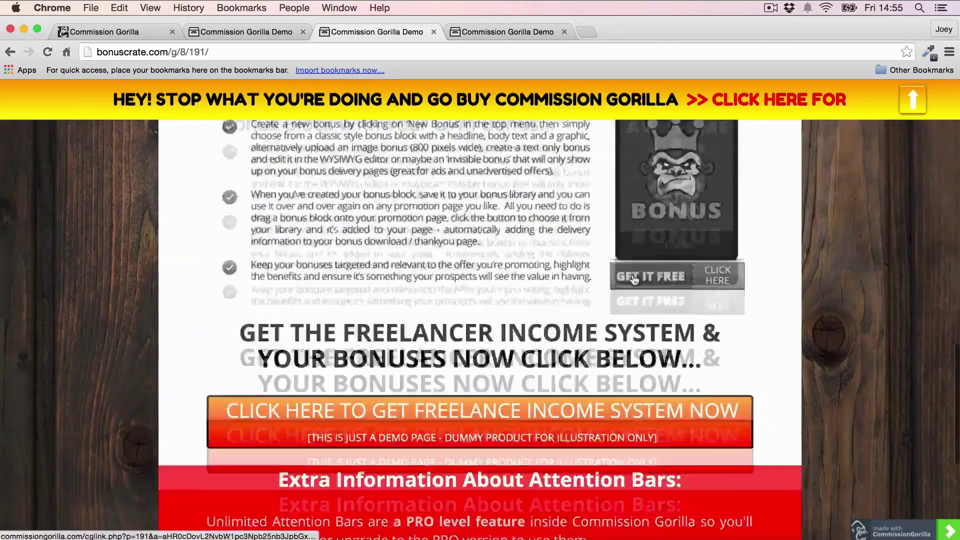
pyautogui.scroll(4, 434, 284)
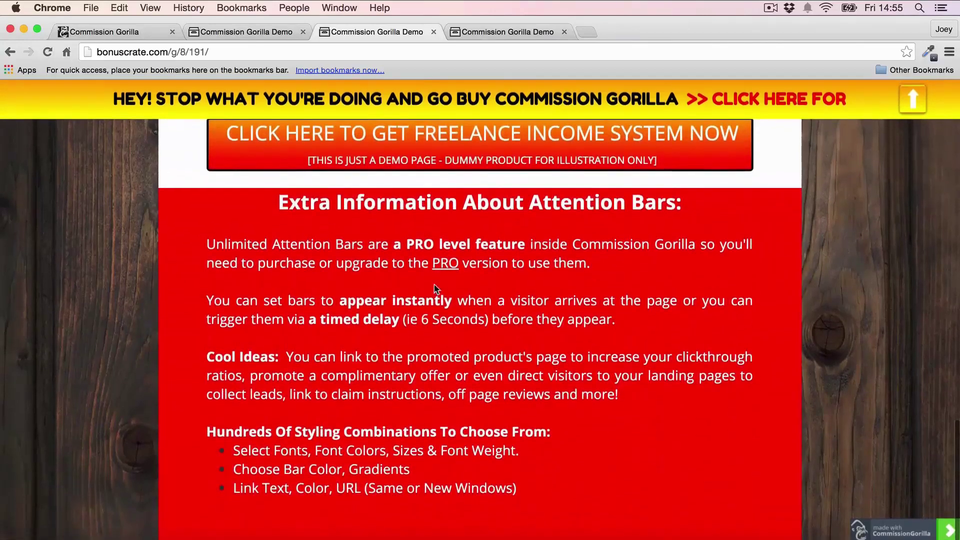
pyautogui.scroll(5, 446, 286)
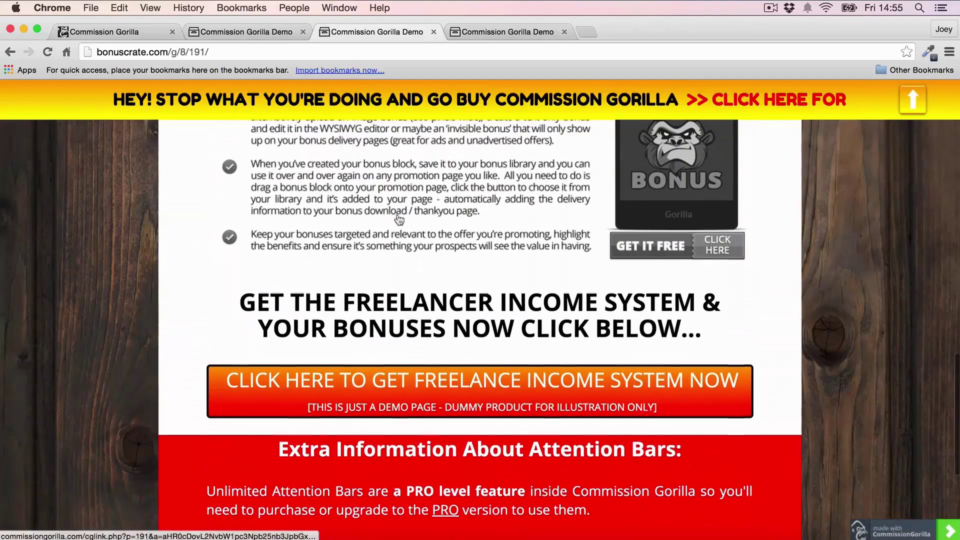
pyautogui.scroll(6, 399, 220)
pyautogui.scroll(15, 399, 220)
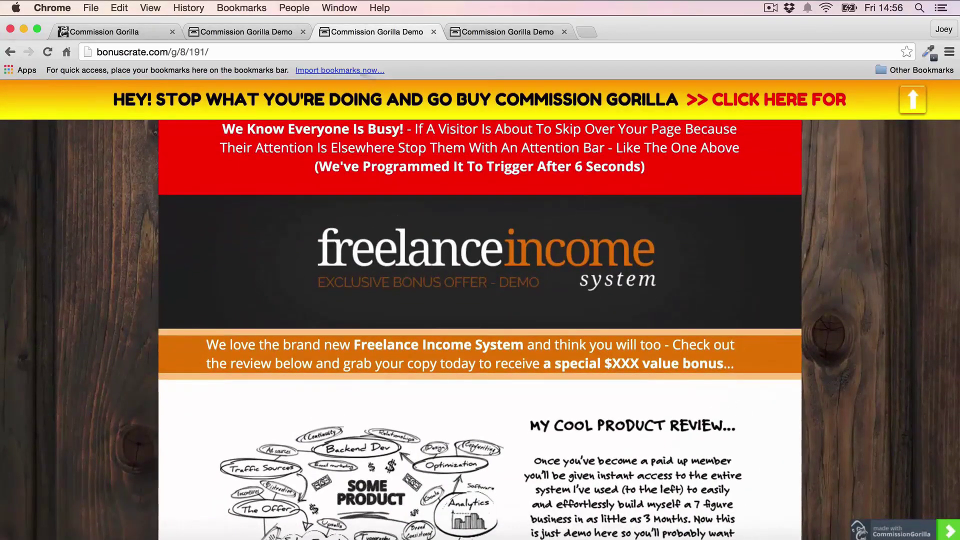
pyautogui.click(303, 32)
pyautogui.click(303, 32)
# Step: Close the last demo tab, go to My Pages, and preview the Best Practices Template
pyautogui.click(303, 32)
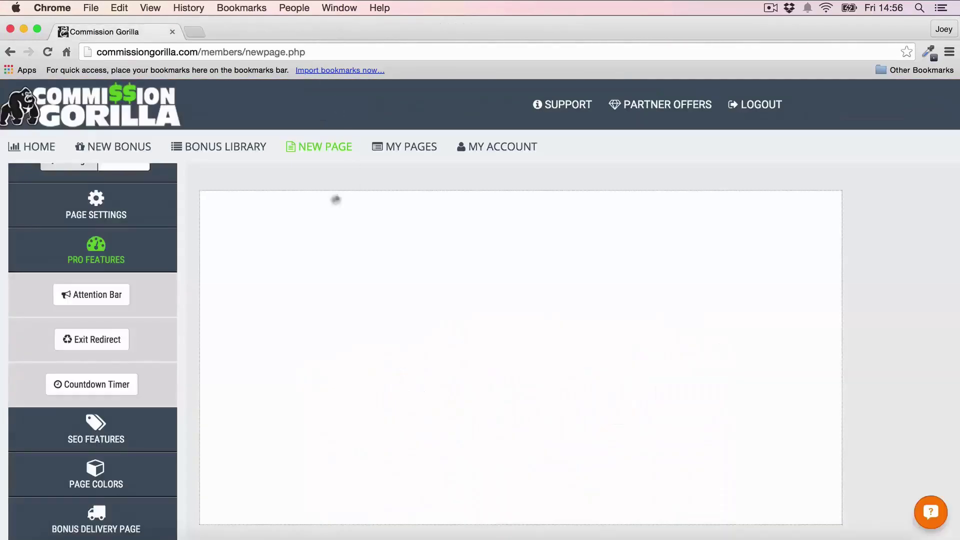
pyautogui.click(393, 150)
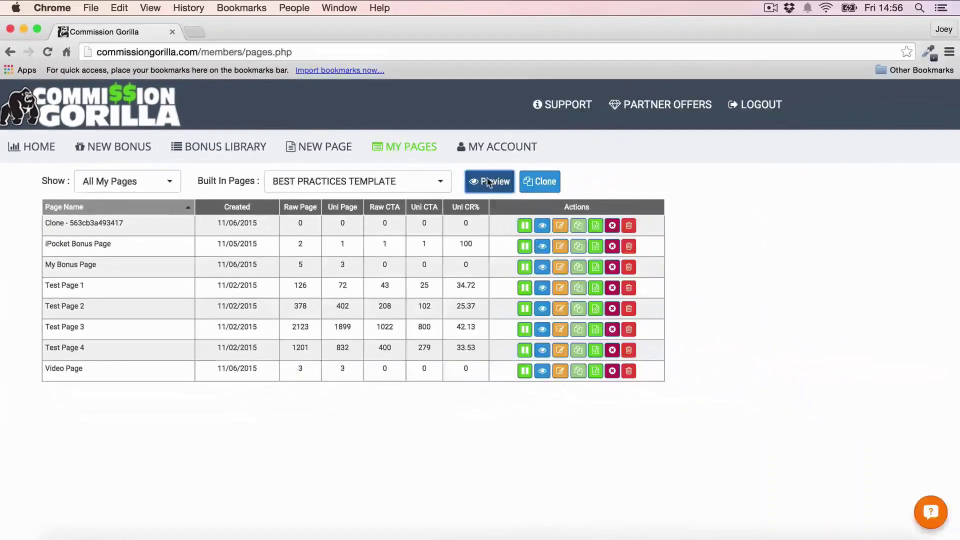
pyautogui.click(651, 161)
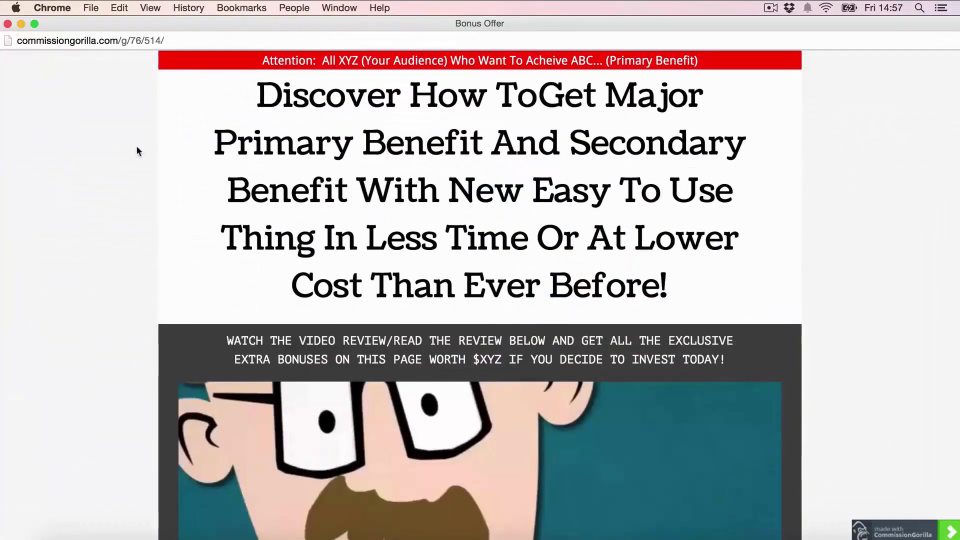
# Step: Scroll through the Best Practices Template preview, then close the preview window
pyautogui.scroll(-2, 781, 135)
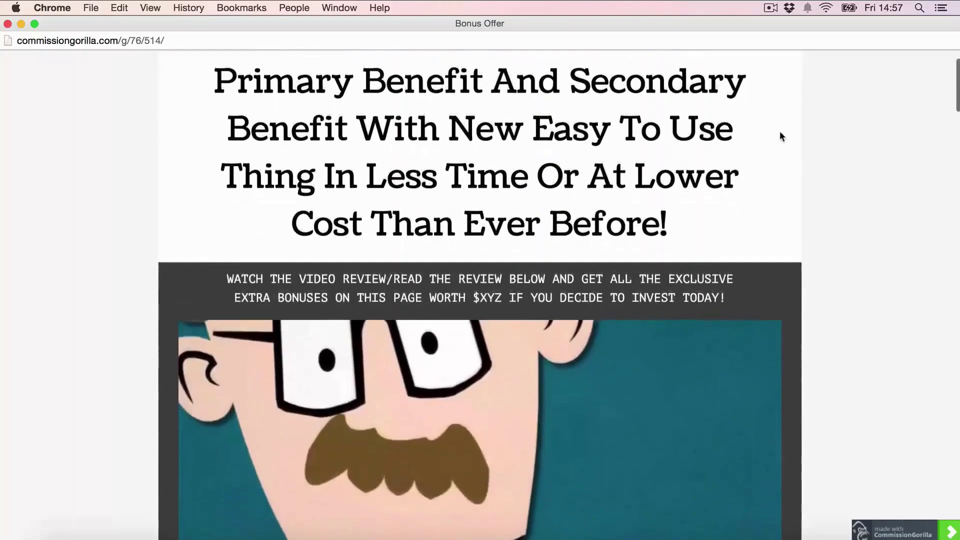
pyautogui.scroll(-1, 889, 197)
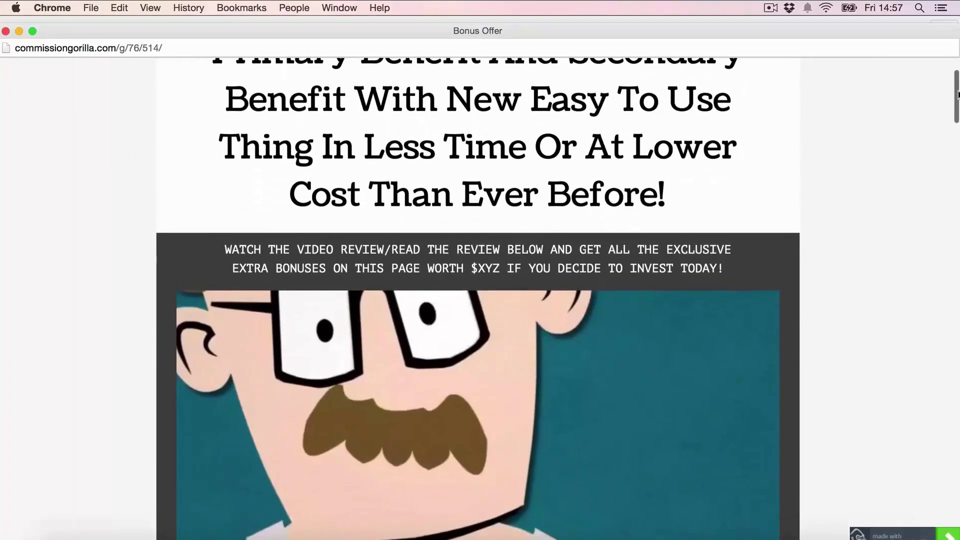
pyautogui.moveTo(957, 90); pyautogui.dragTo(958, 471)
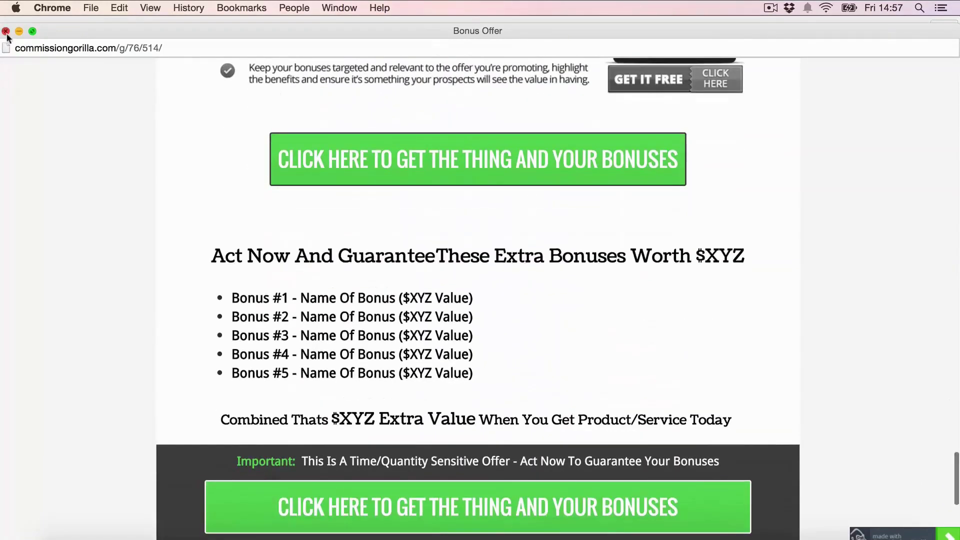
pyautogui.click(6, 31)
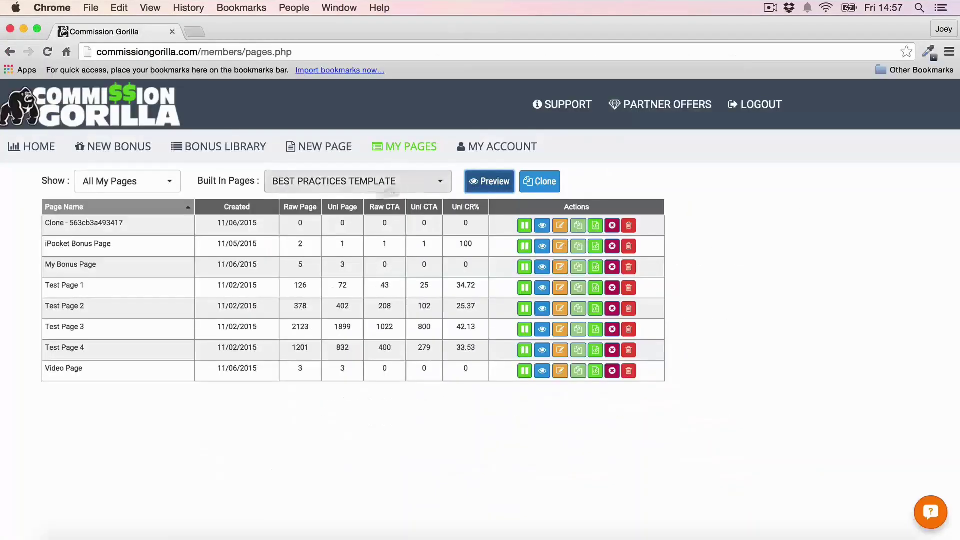
# Step: Clone the Best Practices Template and dismiss the cloned-page notice
pyautogui.click(547, 182)
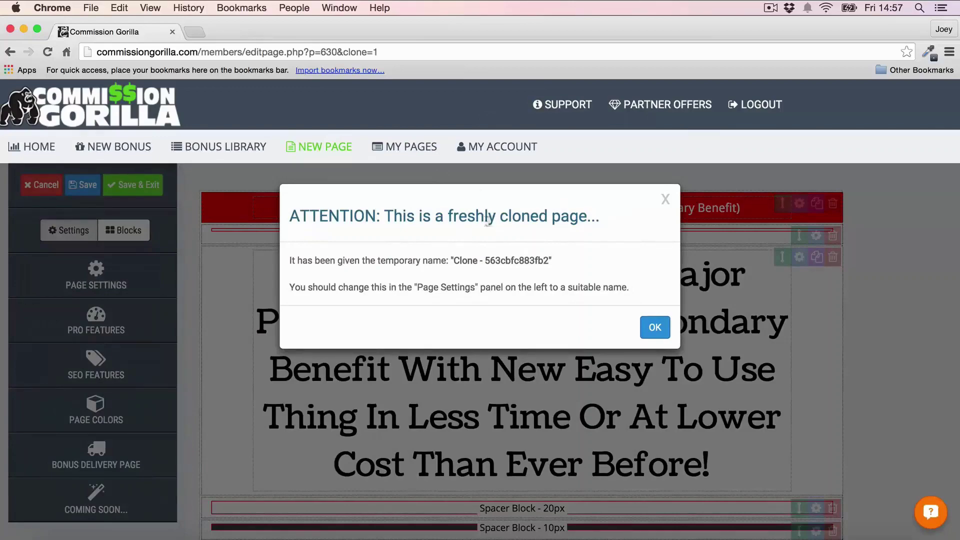
pyautogui.click(654, 327)
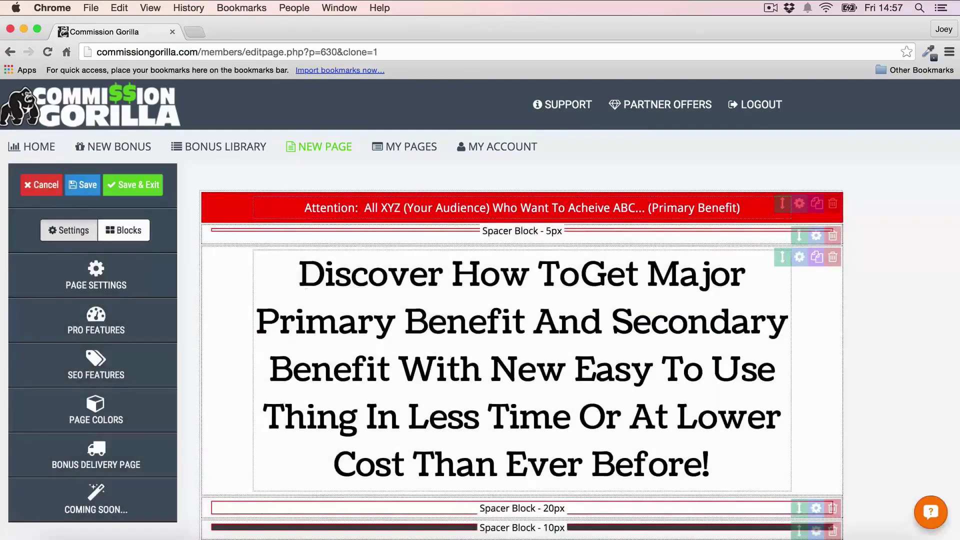
pyautogui.scroll(-3, 805, 215)
pyautogui.scroll(-10, 807, 216)
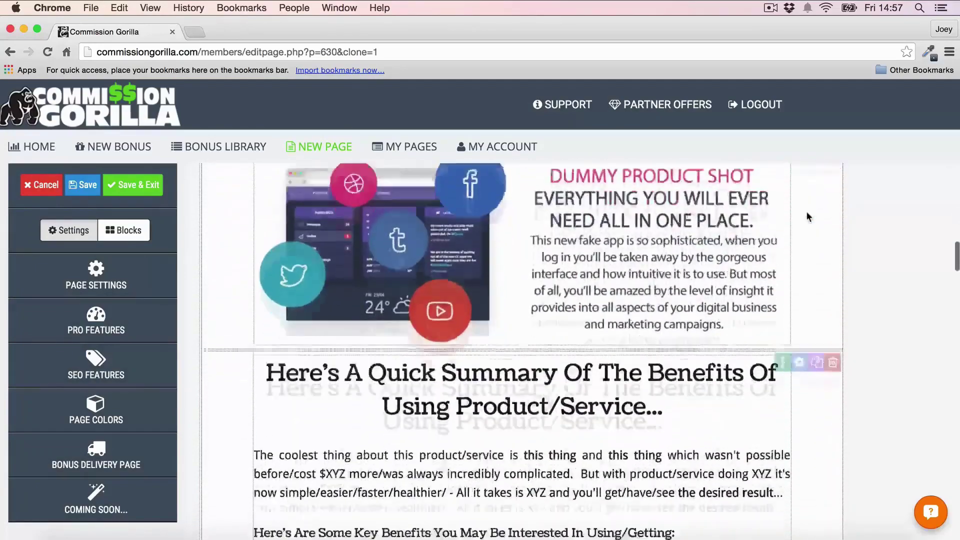
pyautogui.scroll(5, 806, 217)
pyautogui.scroll(5, 806, 216)
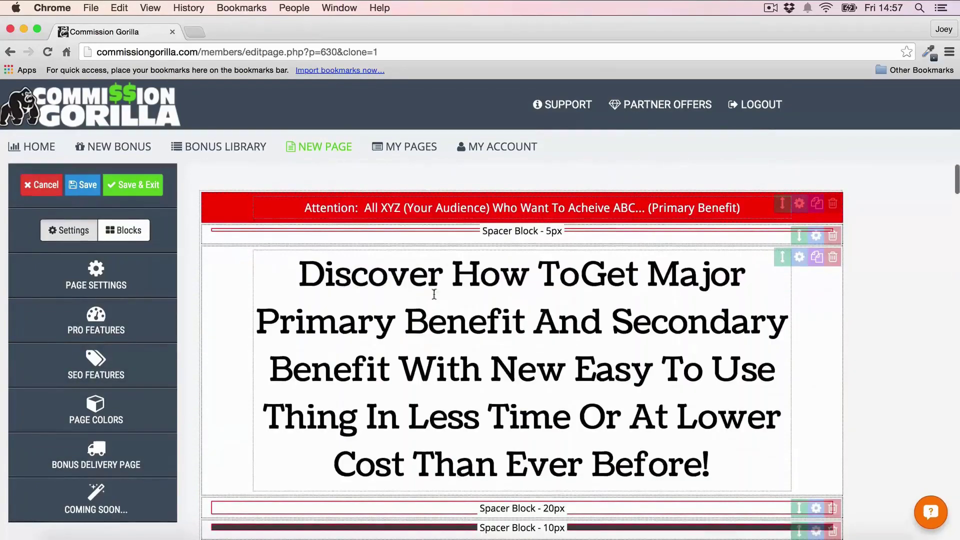
# Step: Replace the main headline text with 'Your Own Headline'
pyautogui.click(431, 273)
pyautogui.moveTo(324, 274); pyautogui.dragTo(726, 478)
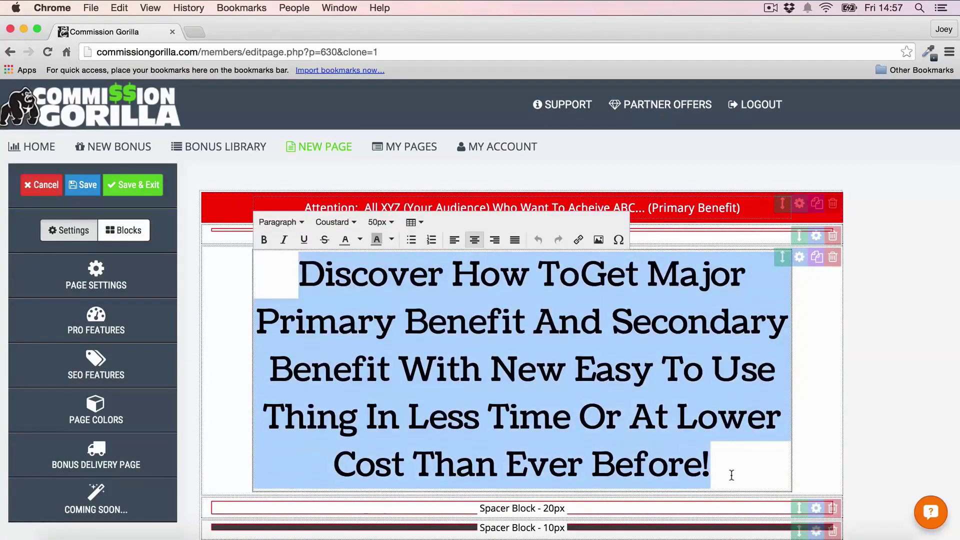
pyautogui.write('yOU')
pyautogui.press('BackSpace')
pyautogui.press('BackSpace')
pyautogui.press('BackSpace')
pyautogui.write('Your Own Headline')
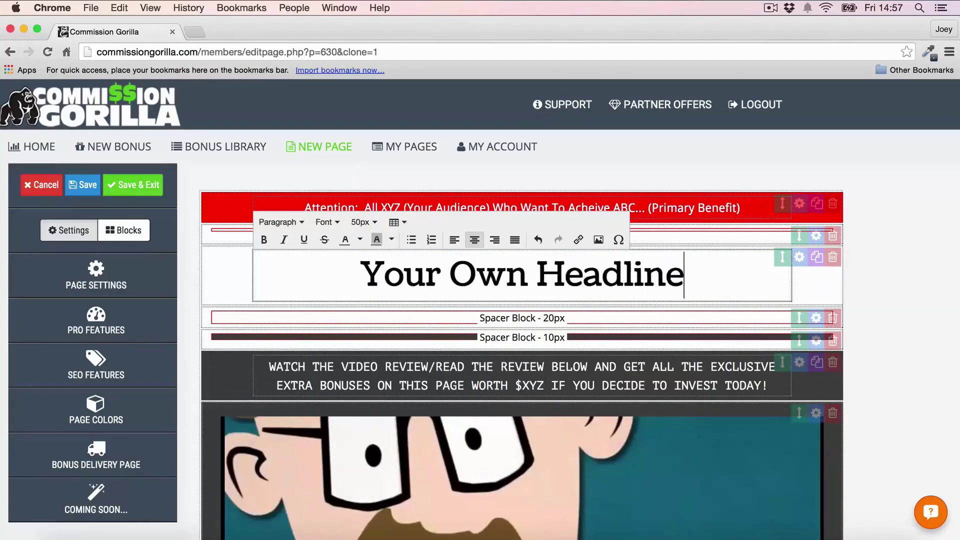
pyautogui.click(897, 357)
# Step: Drag the Attention banner below the 5px top spacer
pyautogui.moveTo(781, 203)
pyautogui.mouseDown()
pyautogui.moveTo(774, 269)
pyautogui.moveTo(784, 349)
pyautogui.moveTo(787, 218)
pyautogui.mouseUp()
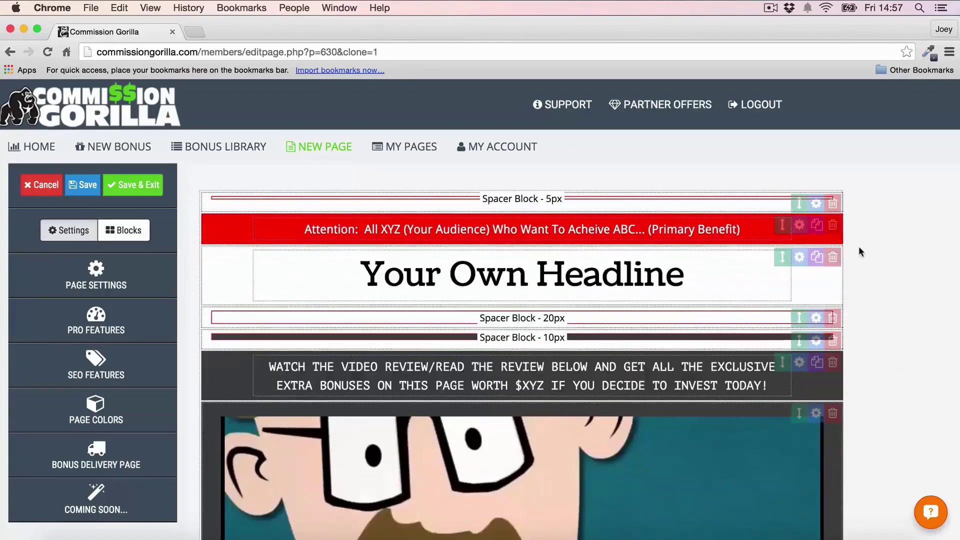
pyautogui.scroll(-5, 859, 250)
pyautogui.scroll(-2, 859, 246)
pyautogui.scroll(-4, 856, 250)
# Step: Set the CTA button's Main Button Text to 'change', then scroll to the bonus blocks
pyautogui.click(371, 295)
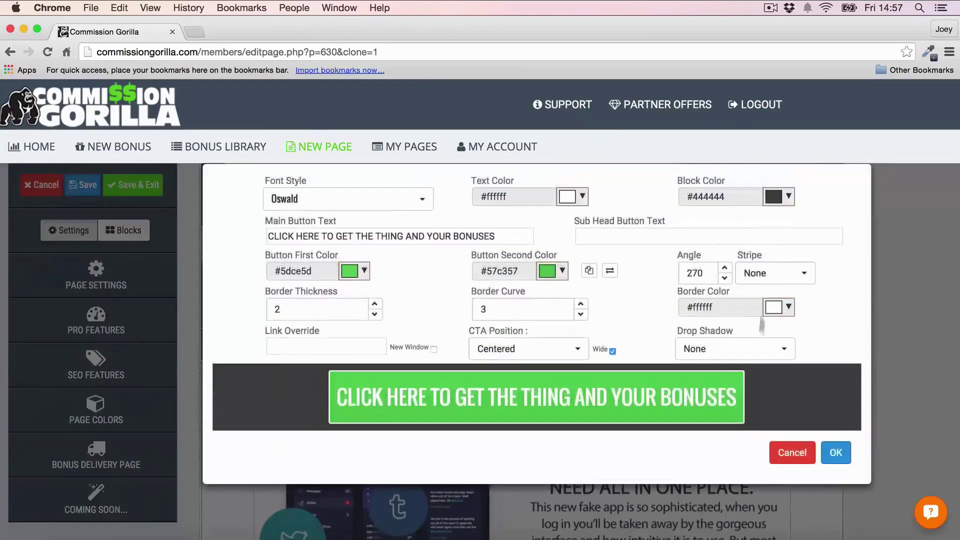
pyautogui.click(505, 236)
pyautogui.press('super+a')
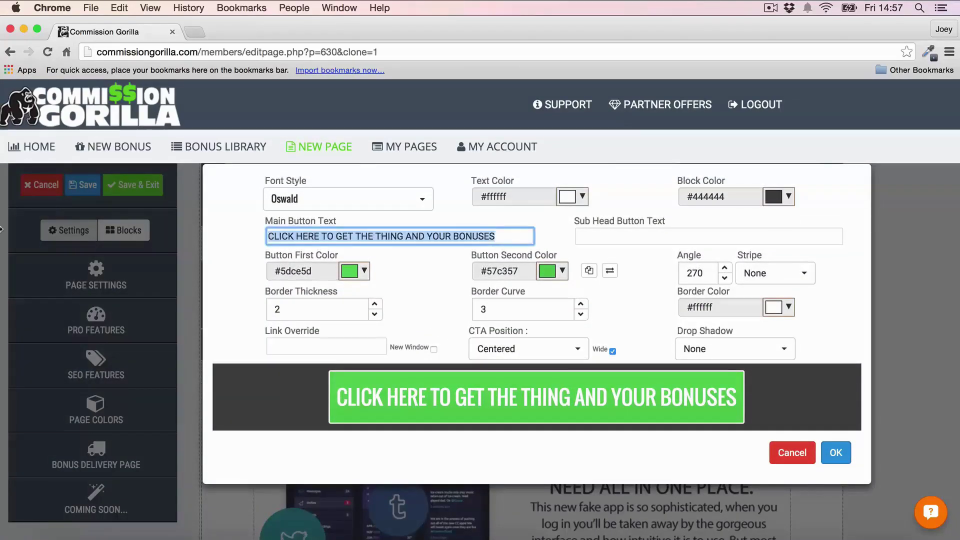
pyautogui.write('change')
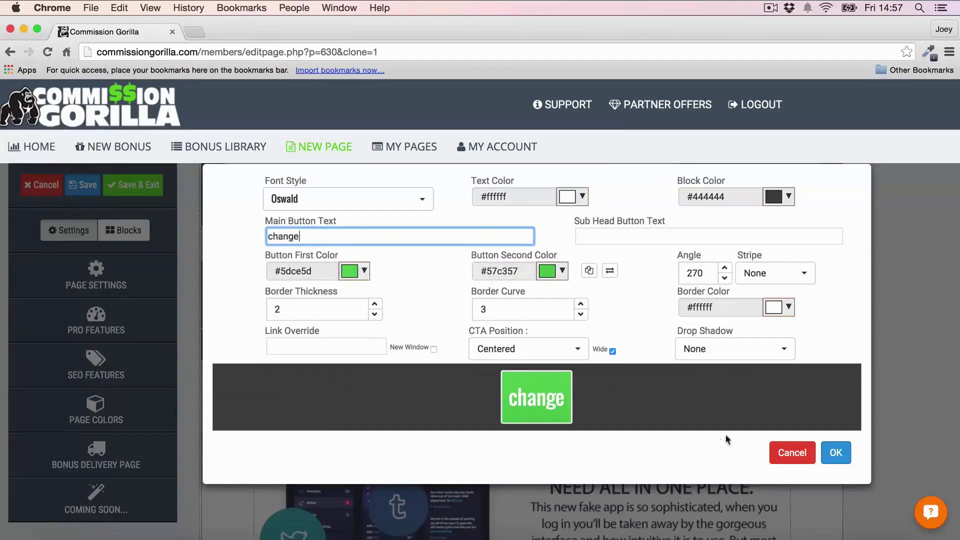
pyautogui.click(835, 452)
pyautogui.scroll(-3, 894, 303)
pyautogui.scroll(-15, 894, 298)
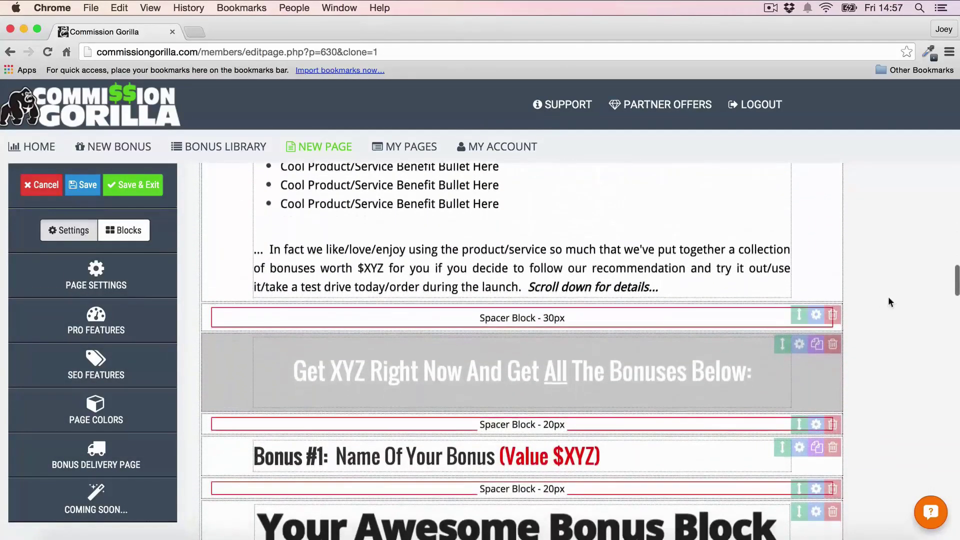
pyautogui.scroll(-5, 871, 268)
pyautogui.scroll(-10, 871, 269)
pyautogui.scroll(-15, 871, 269)
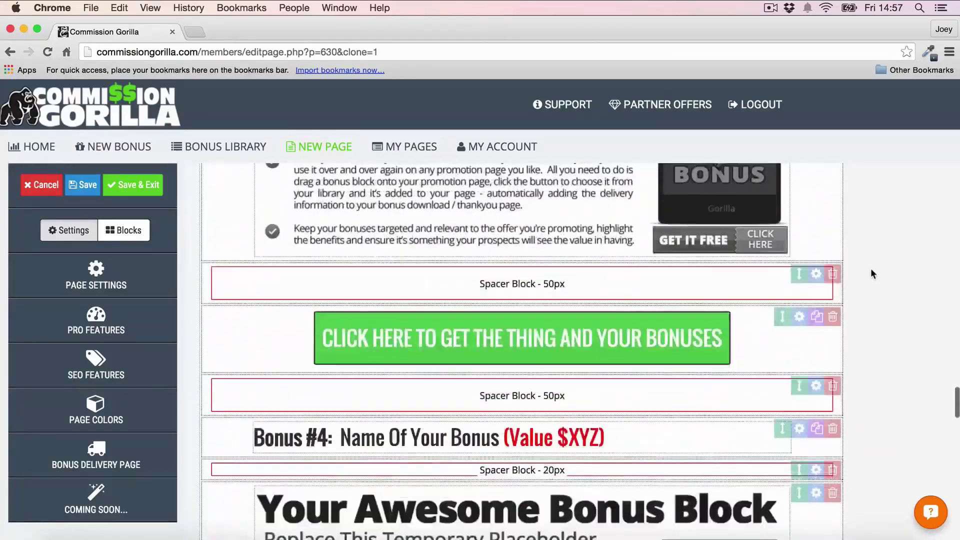
pyautogui.scroll(15, 870, 268)
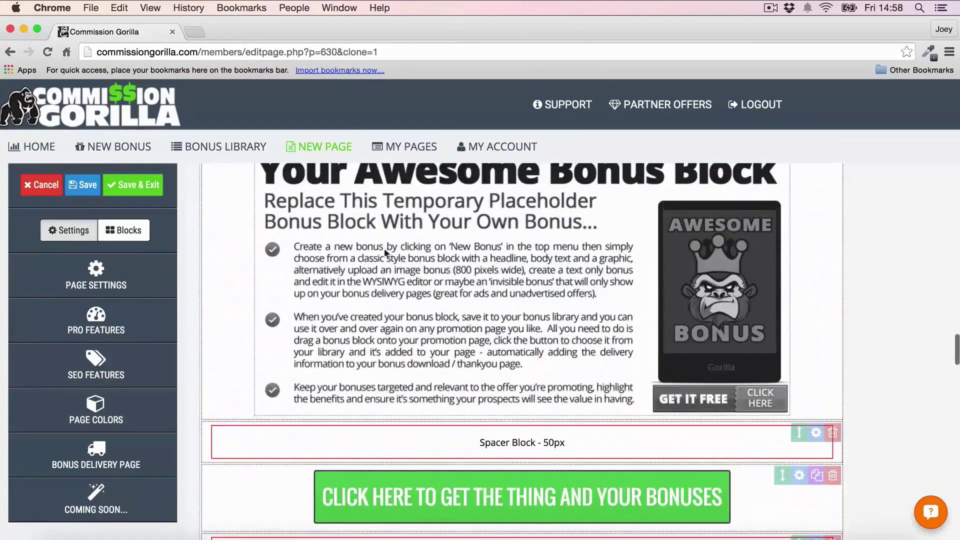
pyautogui.scroll(2, 523, 350)
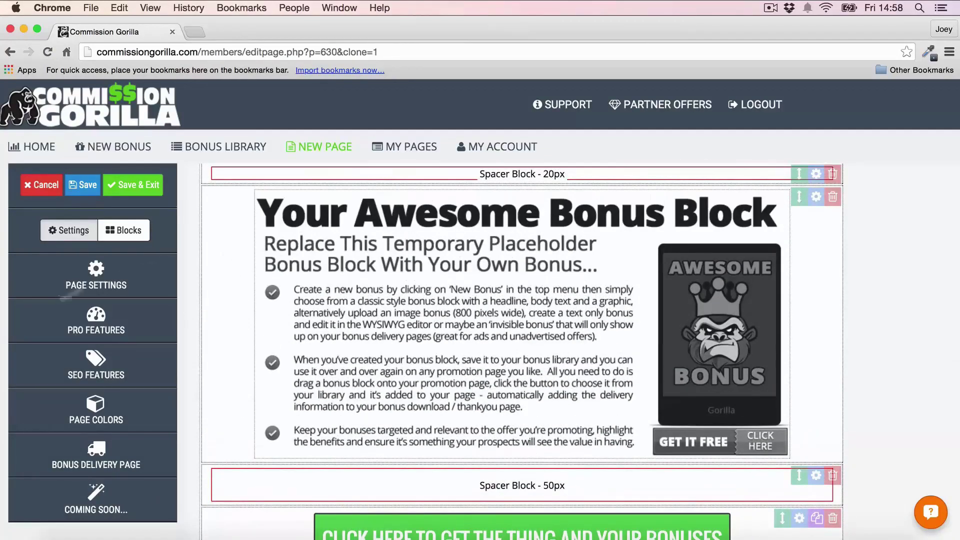
# Step: Delete the placeholder bonus block and add a new Bonus Block under the Bonus #5 heading
pyautogui.click(833, 205)
pyautogui.click(634, 345)
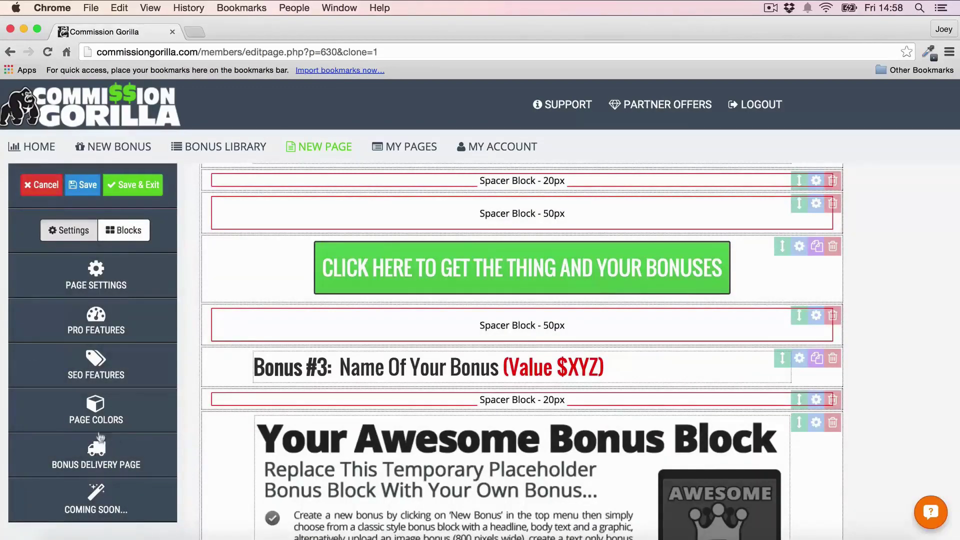
pyautogui.click(124, 230)
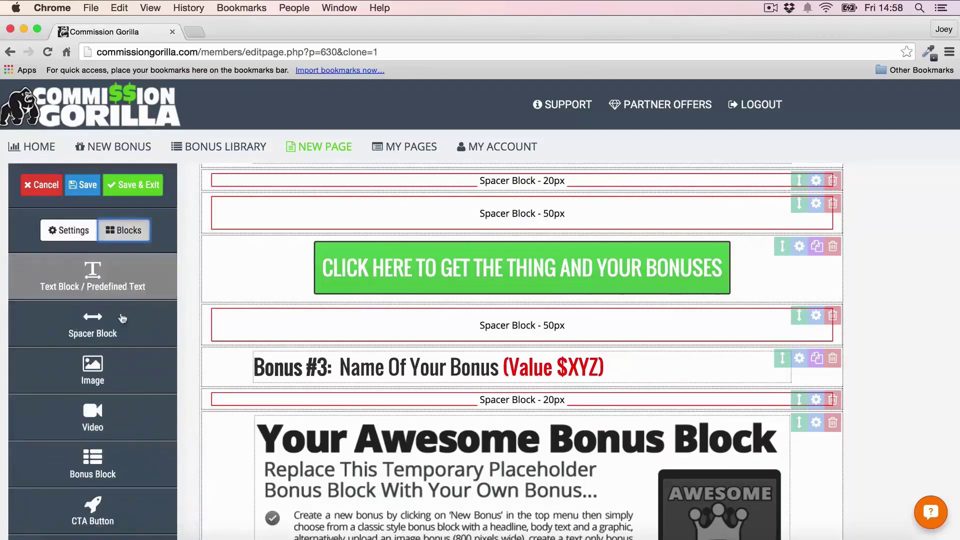
pyautogui.click(92, 462)
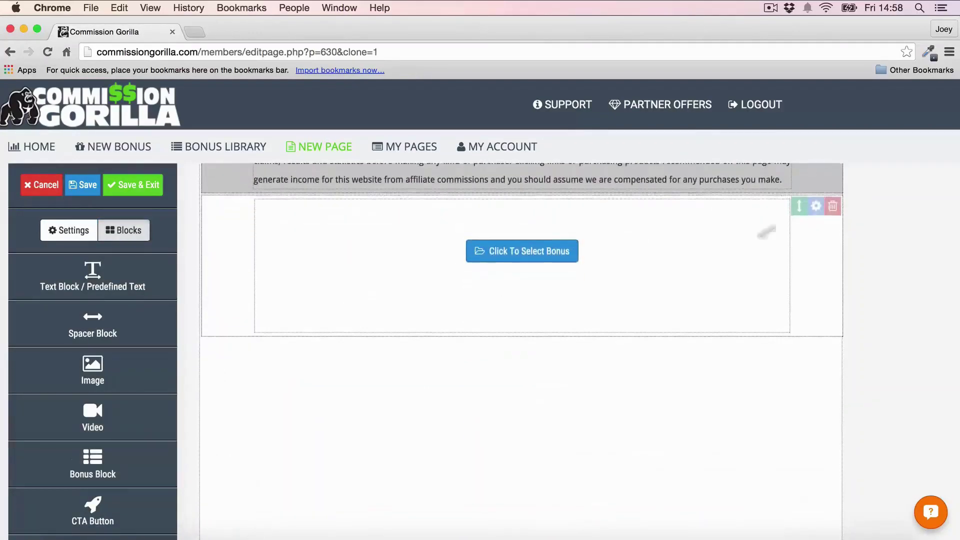
pyautogui.moveTo(796, 208); pyautogui.dragTo(781, 274)
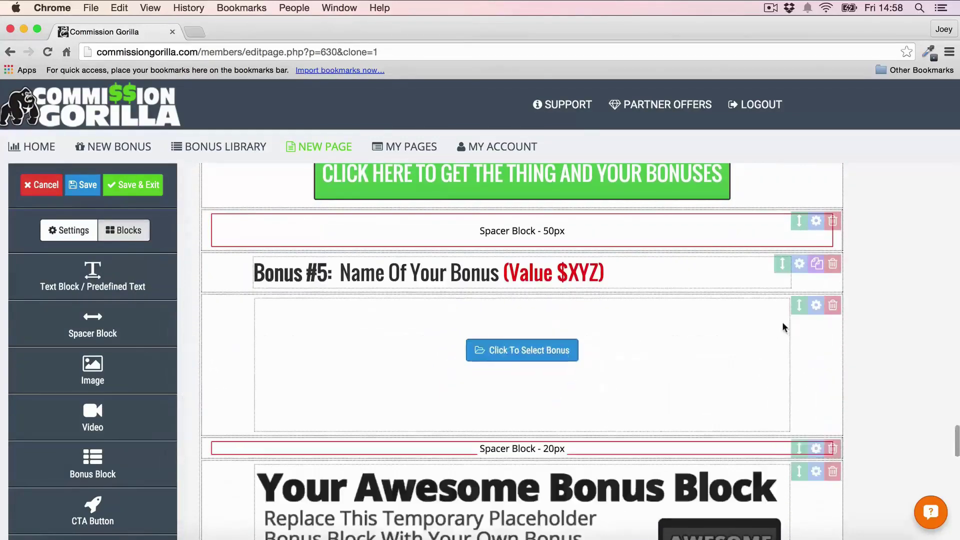
# Step: Fill the new bonus block with the Media Buying 101 bonus
pyautogui.click(519, 350)
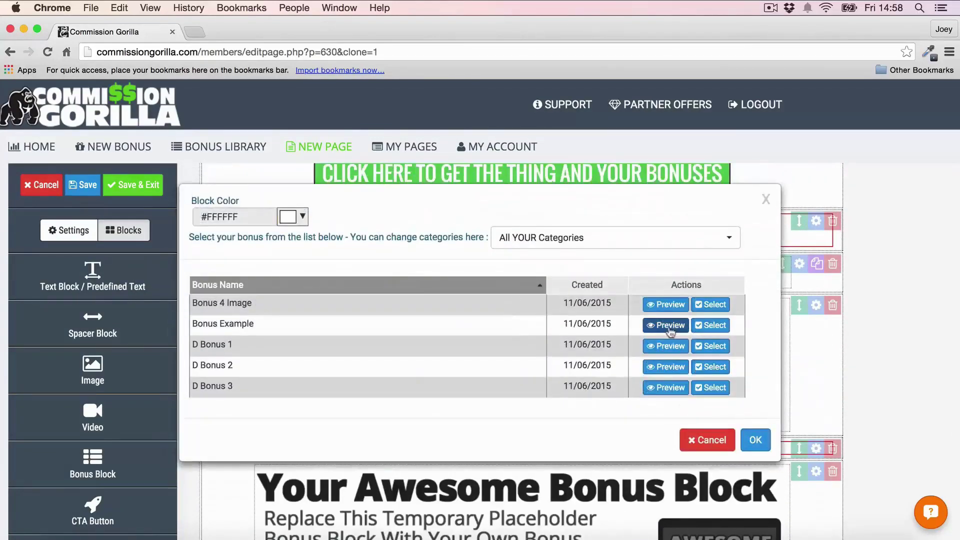
pyautogui.click(710, 325)
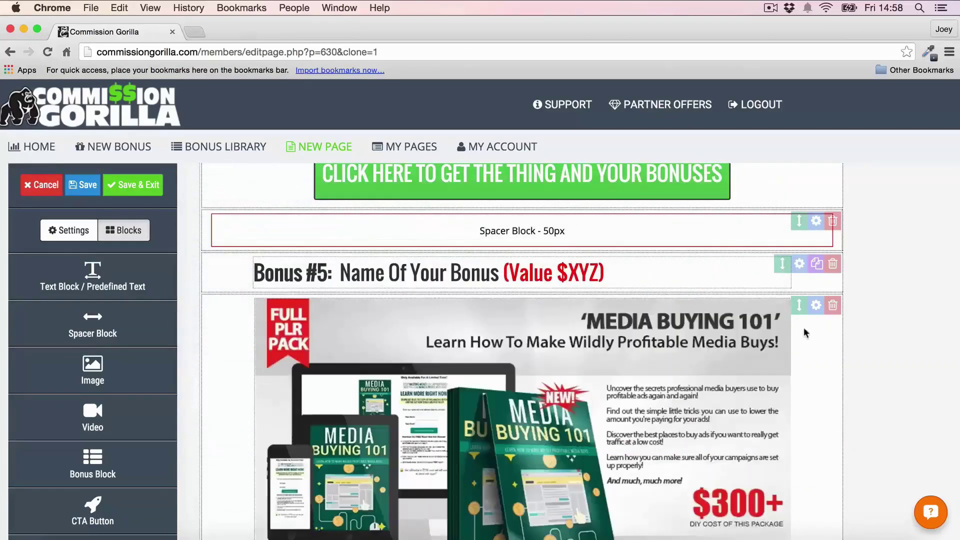
pyautogui.scroll(-5, 887, 258)
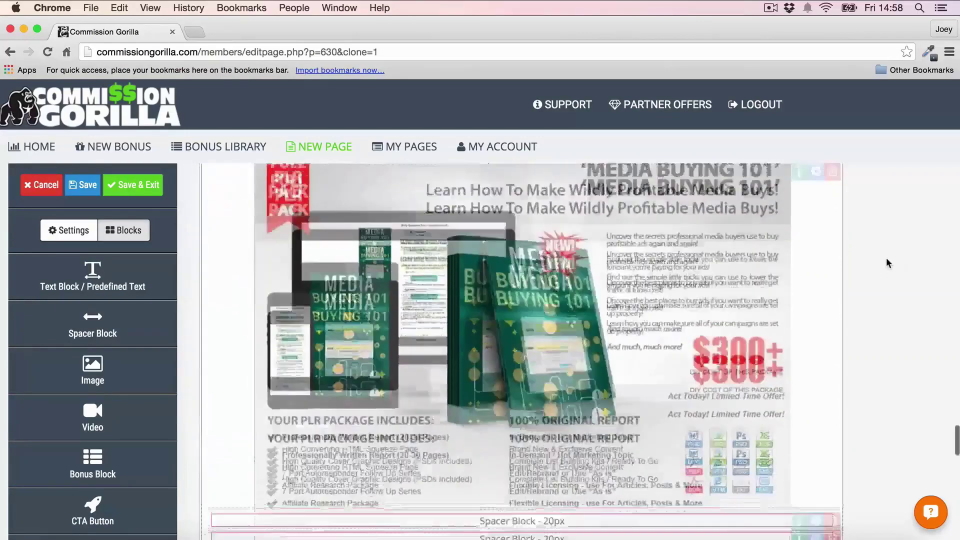
pyautogui.scroll(4, 887, 262)
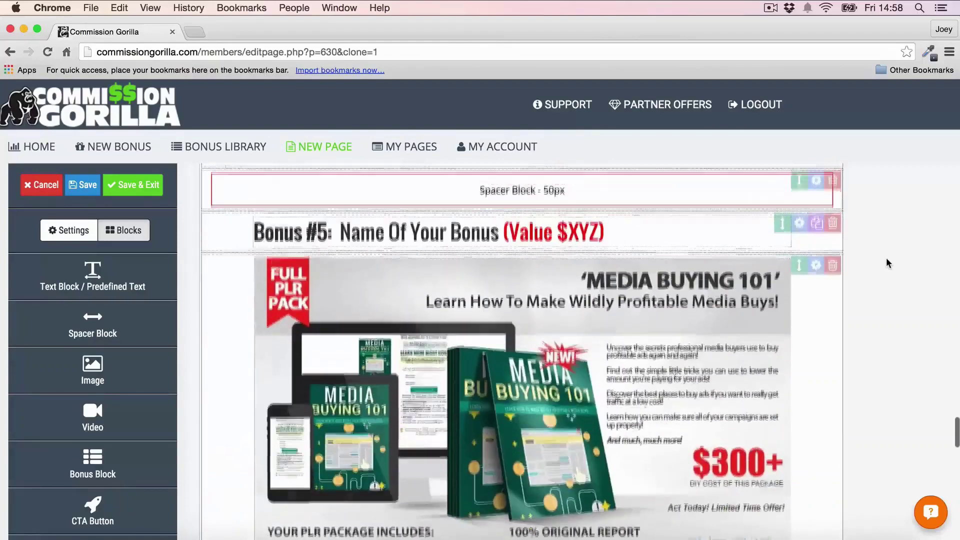
pyautogui.scroll(12, 495, 199)
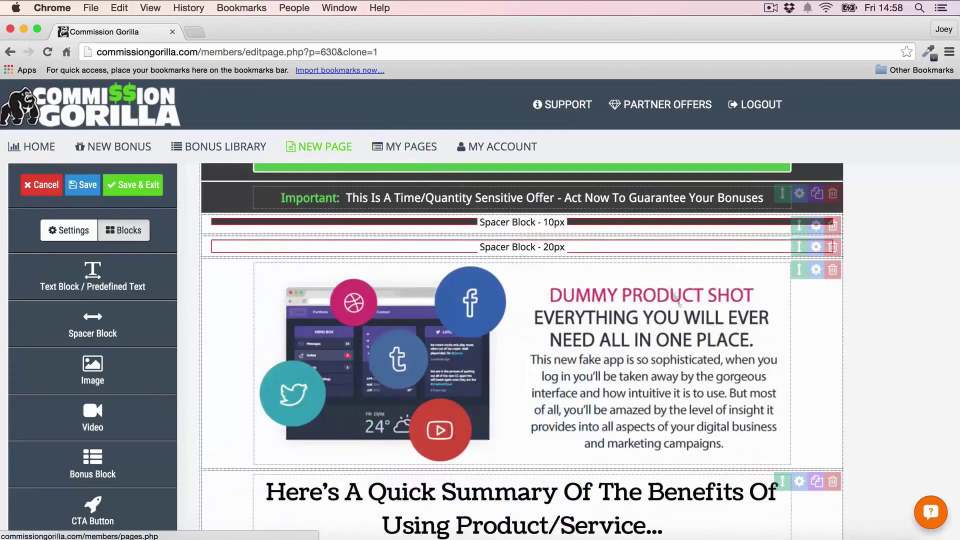
# Step: Open the My Account page and scroll down to its details and WordPress integration
pyautogui.click(510, 148)
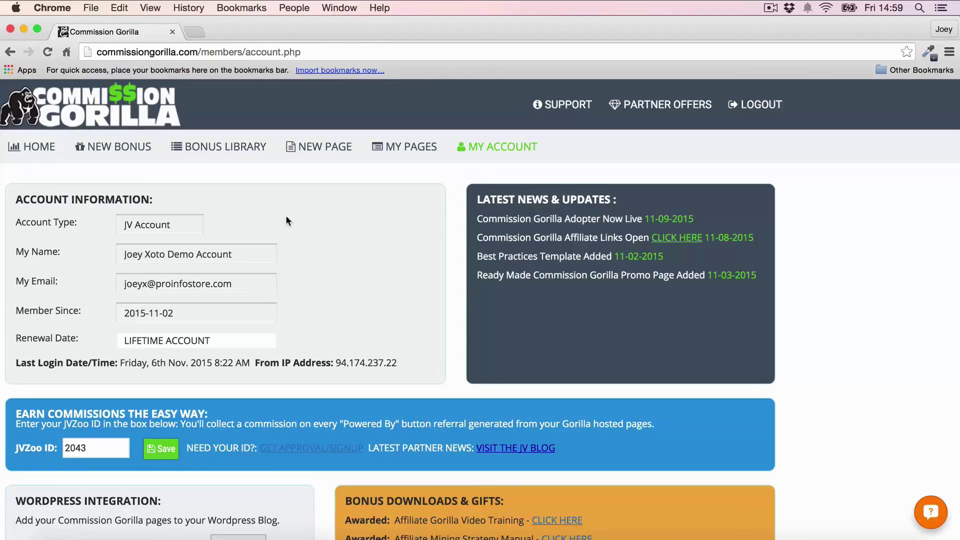
pyautogui.scroll(-5, 286, 220)
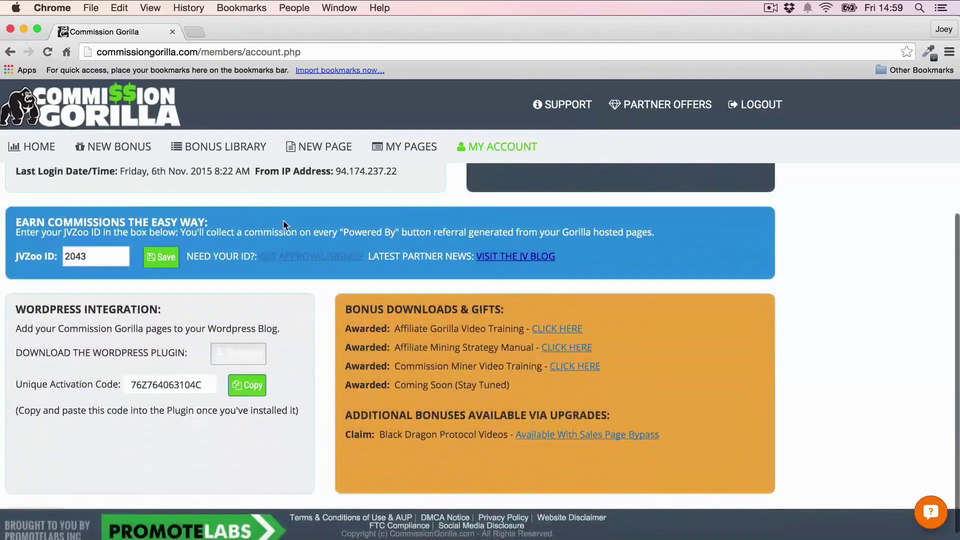